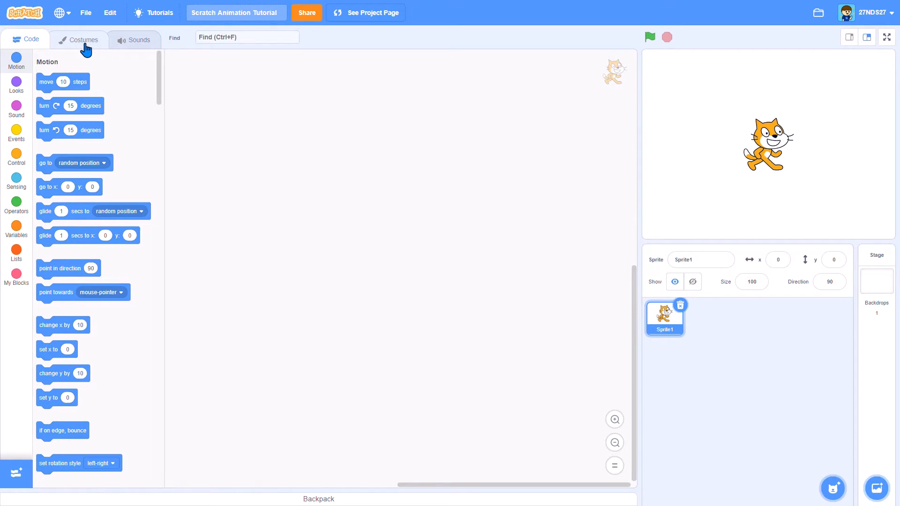
# Examine the cat sprite's two costumes, flipping back and forth between costume1 and costume2 to compare the poses
pyautogui.click(84, 41)
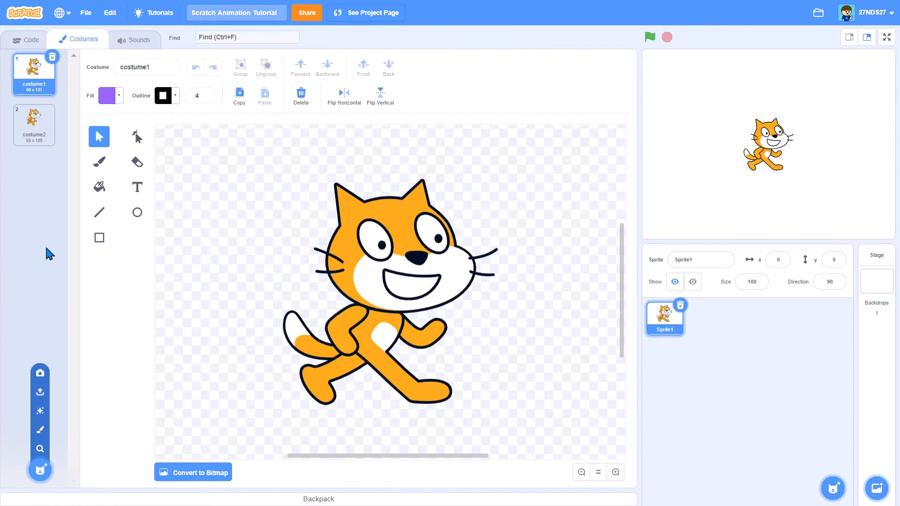
pyautogui.click(43, 127)
pyautogui.click(43, 84)
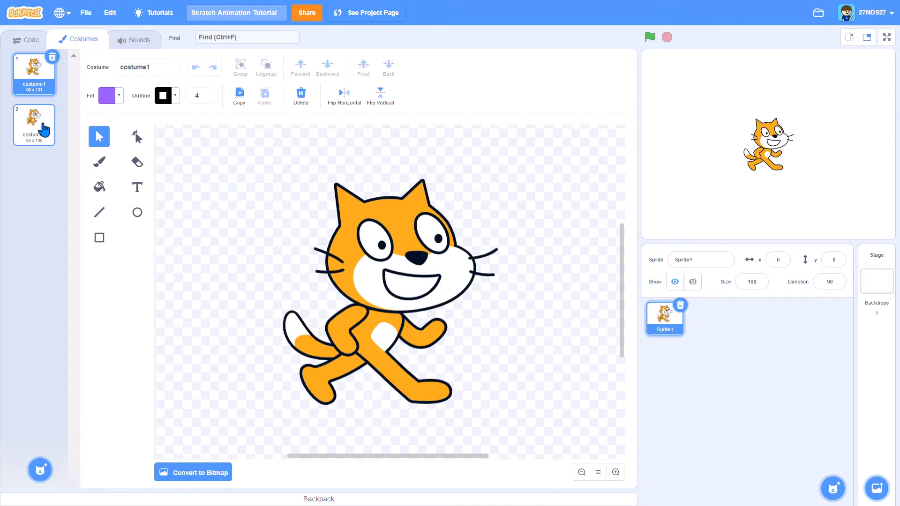
pyautogui.hotkey('ctrl', 'Right')
pyautogui.hotkey('ctrl', 'Left')
pyautogui.hotkey('ctrl', 'Right')
pyautogui.hotkey('ctrl', 'Left')
pyautogui.hotkey('ctrl', 'Right')
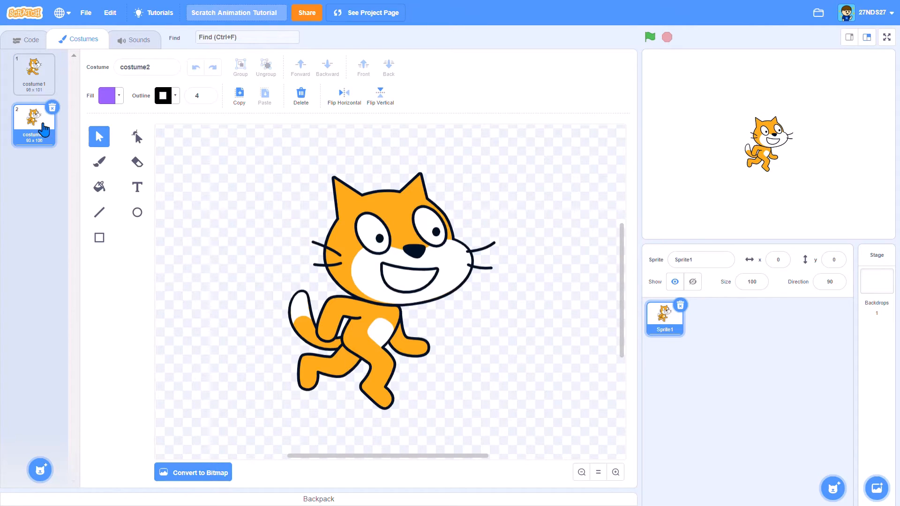
pyautogui.hotkey('ctrl', 'Left')
pyautogui.hotkey('ctrl', 'Right')
pyautogui.hotkey('ctrl', 'Left')
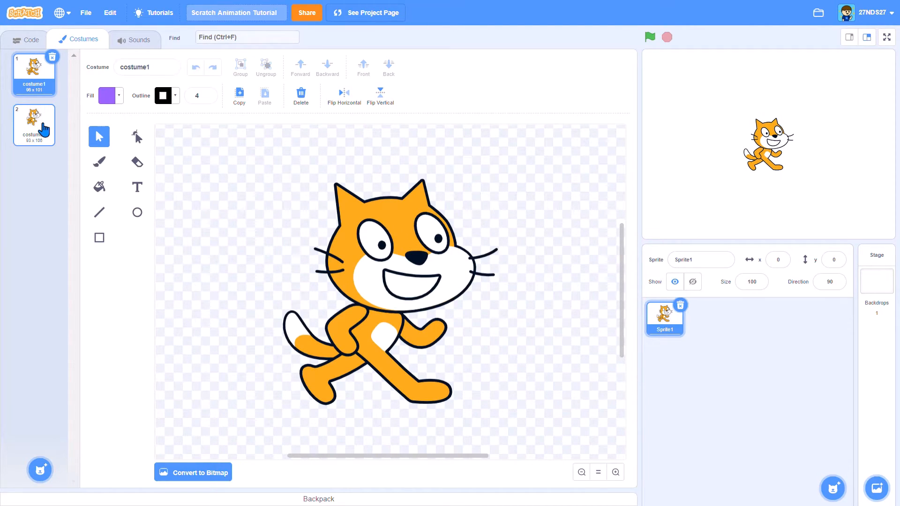
# Delete the cat sprite from the project
pyautogui.click(690, 308)
pyautogui.press('Return')
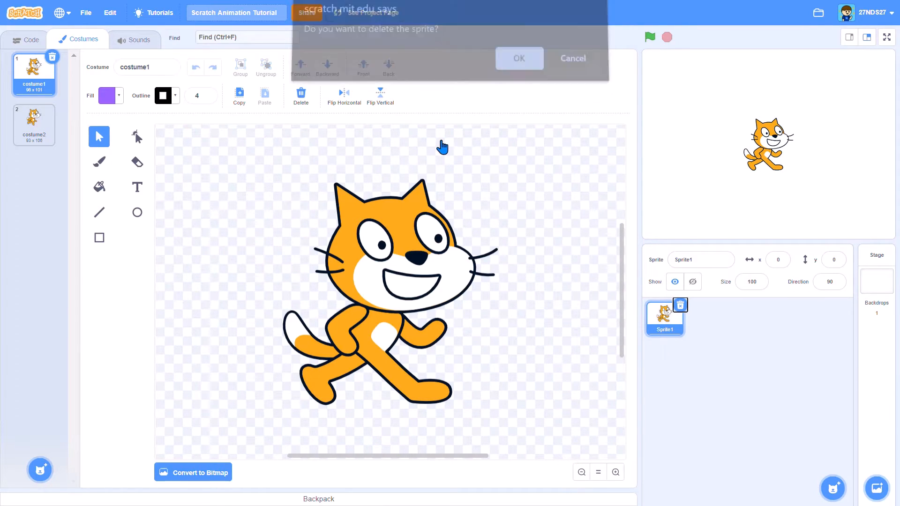
# Add the OC From All Angles sprite from the Backpack and place a forever block in its script
pyautogui.click(489, 500)
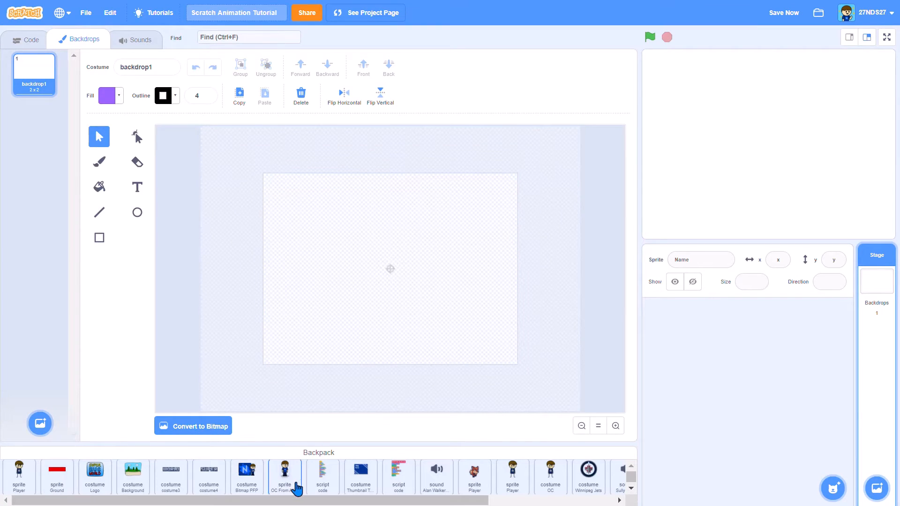
pyautogui.moveTo(297, 487); pyautogui.dragTo(732, 344)
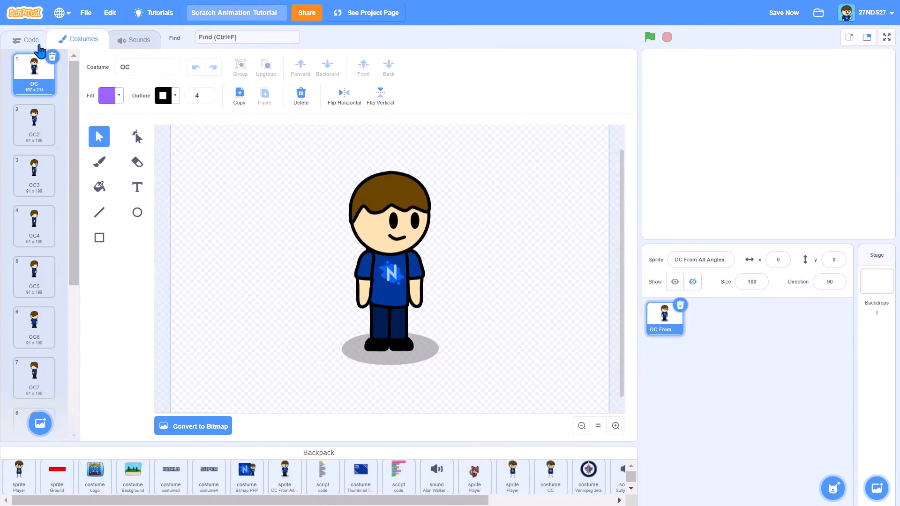
pyautogui.click(40, 46)
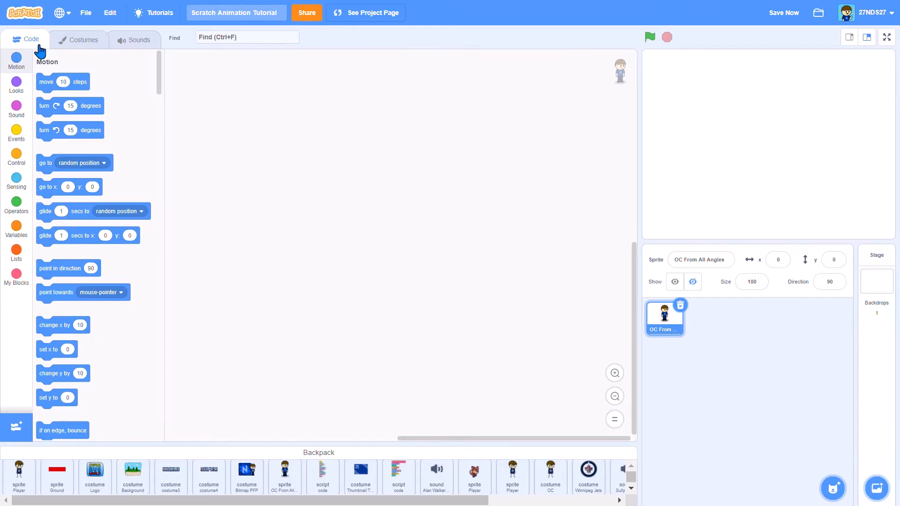
pyautogui.click(21, 132)
pyautogui.scroll(-3, 80, 397)
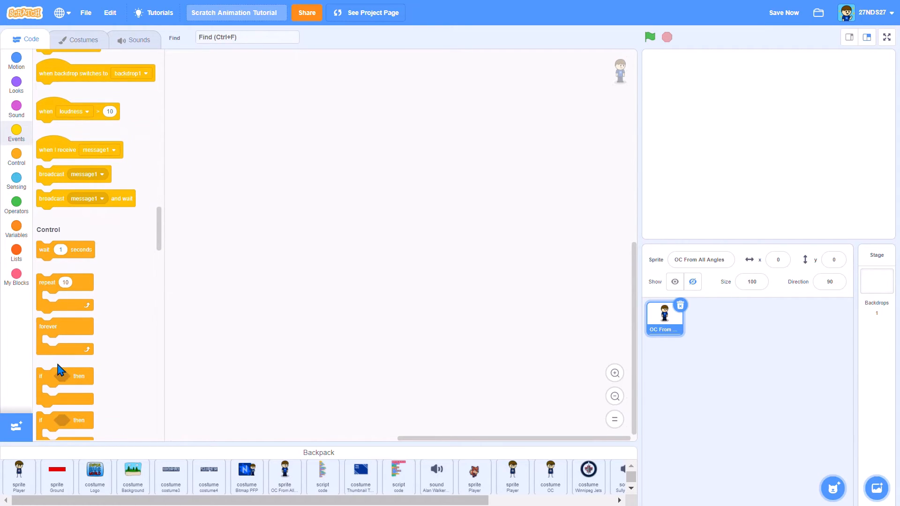
pyautogui.moveTo(63, 342); pyautogui.dragTo(311, 169)
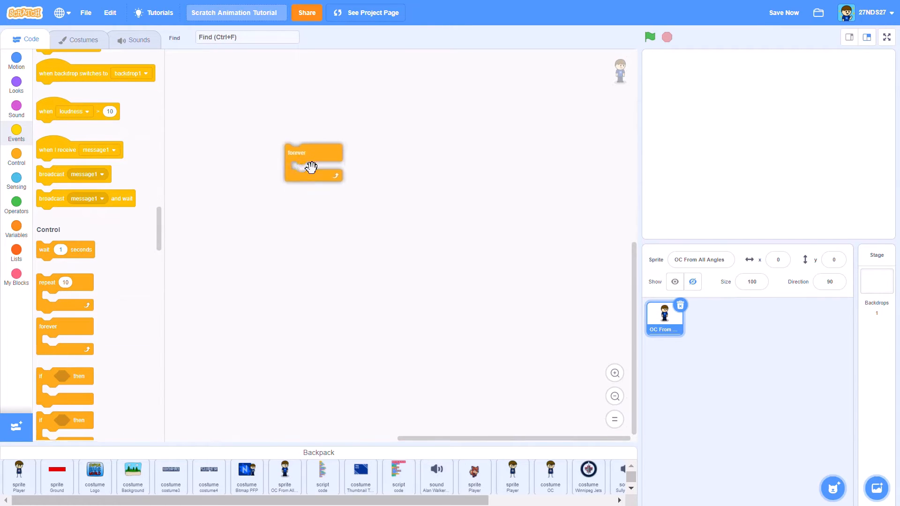
# Show the OC From All Angles sprite on the stage and put a next costume block inside the forever loop
pyautogui.click(26, 89)
pyautogui.scroll(-4, 126, 339)
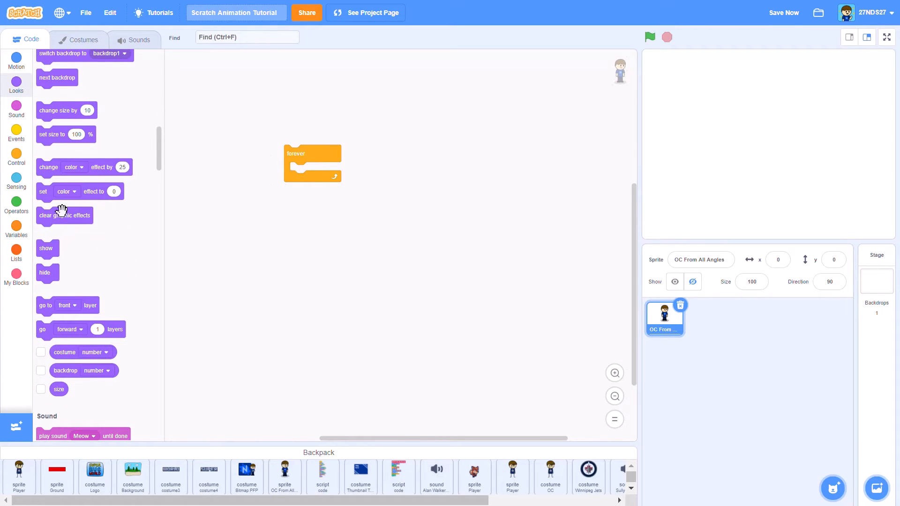
pyautogui.click(60, 259)
pyautogui.scroll(3, 57, 257)
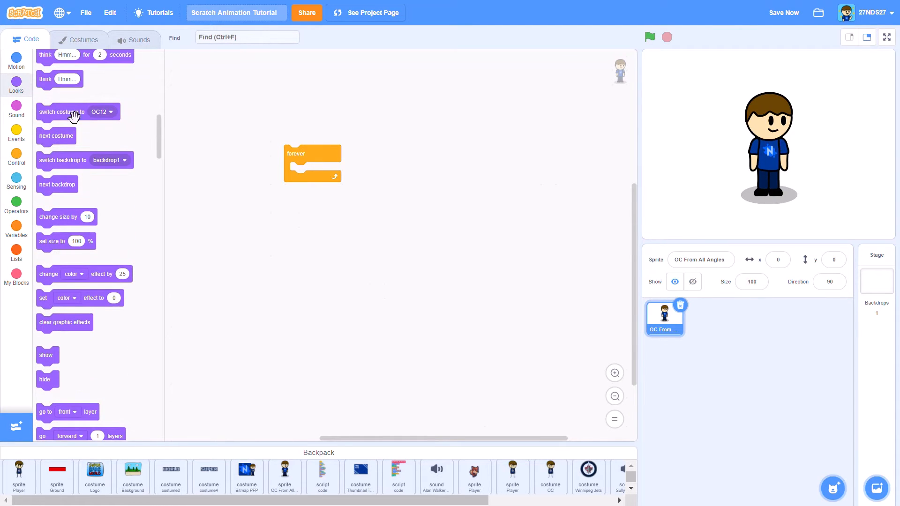
pyautogui.moveTo(52, 138); pyautogui.dragTo(331, 185)
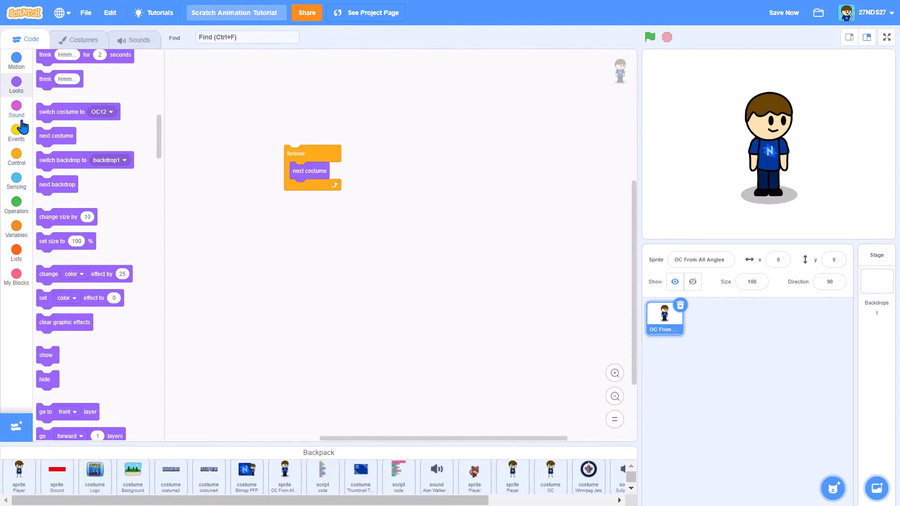
# Add a wait block of 0.1 seconds after next costume in the forever loop and run the script
pyautogui.click(27, 141)
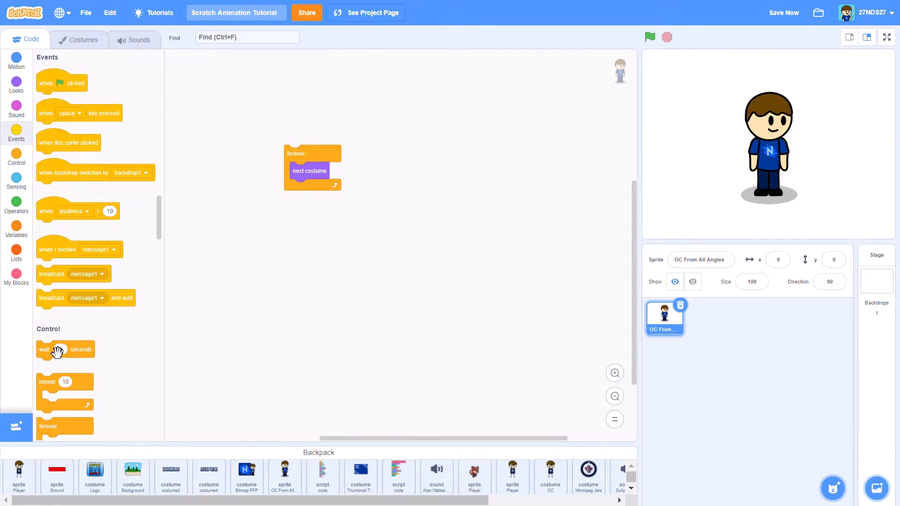
pyautogui.moveTo(56, 347); pyautogui.dragTo(311, 191)
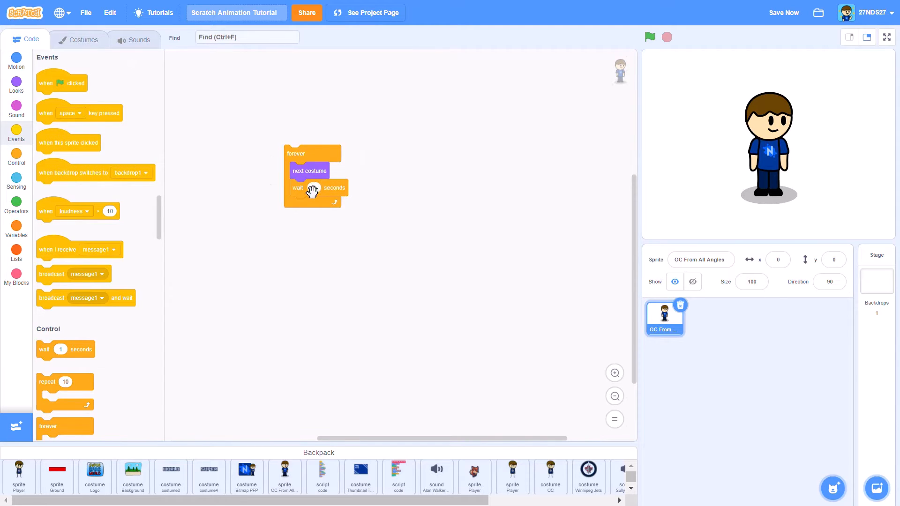
pyautogui.click(316, 189)
pyautogui.write('0.1')
pyautogui.click(313, 165)
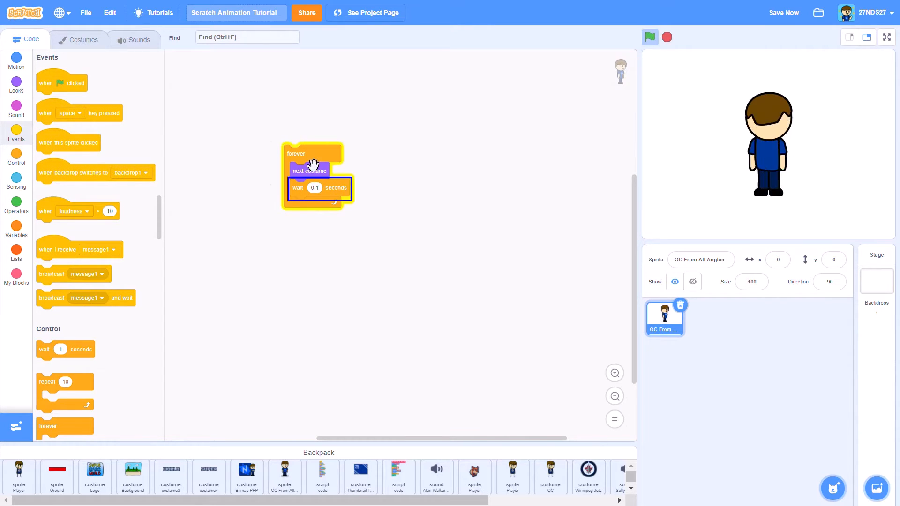
# Delete the grey shadow ellipse from the first OC costume and stop the running script
pyautogui.click(75, 40)
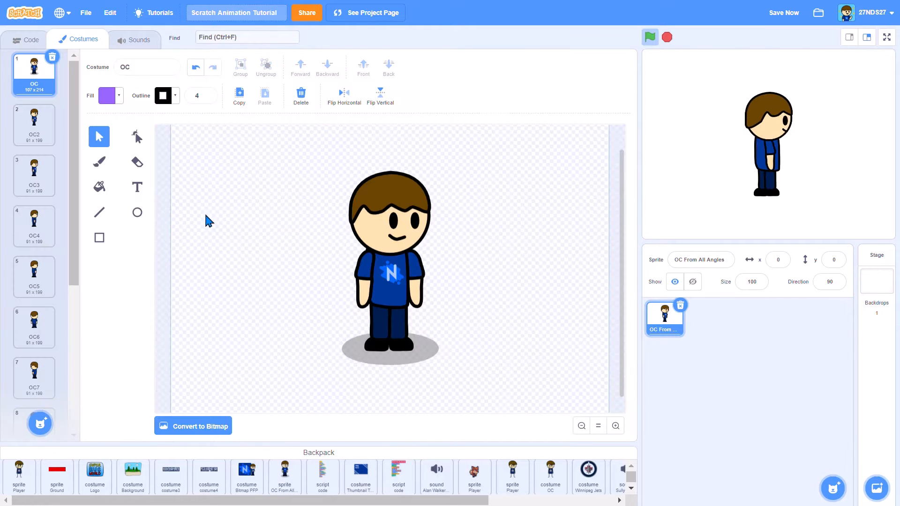
pyautogui.click(403, 360)
pyautogui.press('Delete')
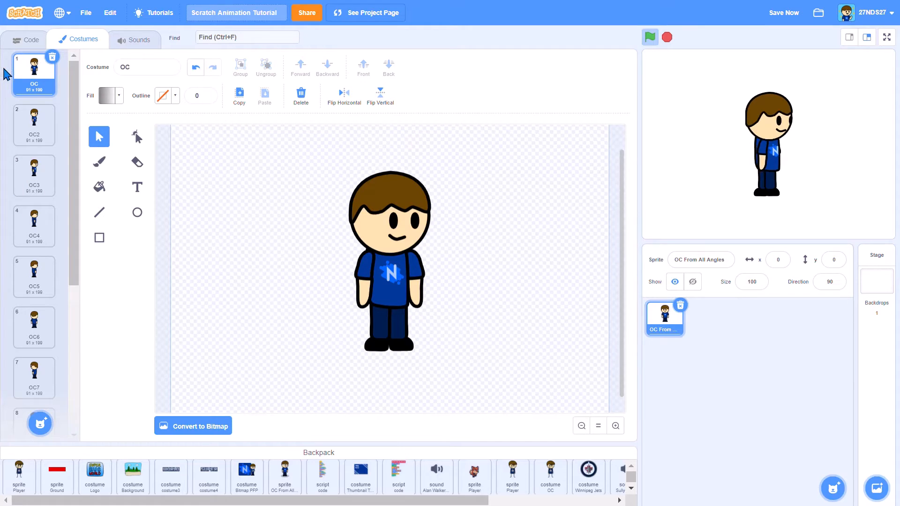
pyautogui.click(25, 42)
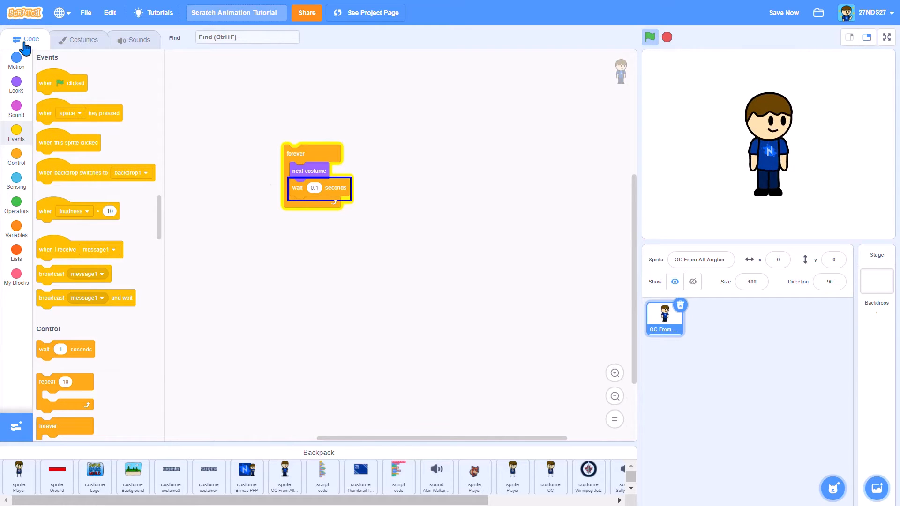
pyautogui.click(318, 164)
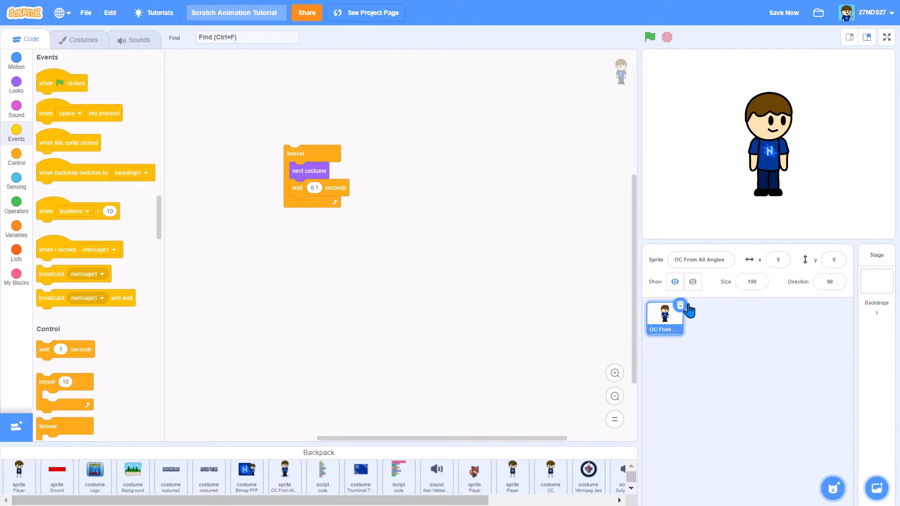
# Close the Backpack and delete the OC From All Angles sprite
pyautogui.click(616, 454)
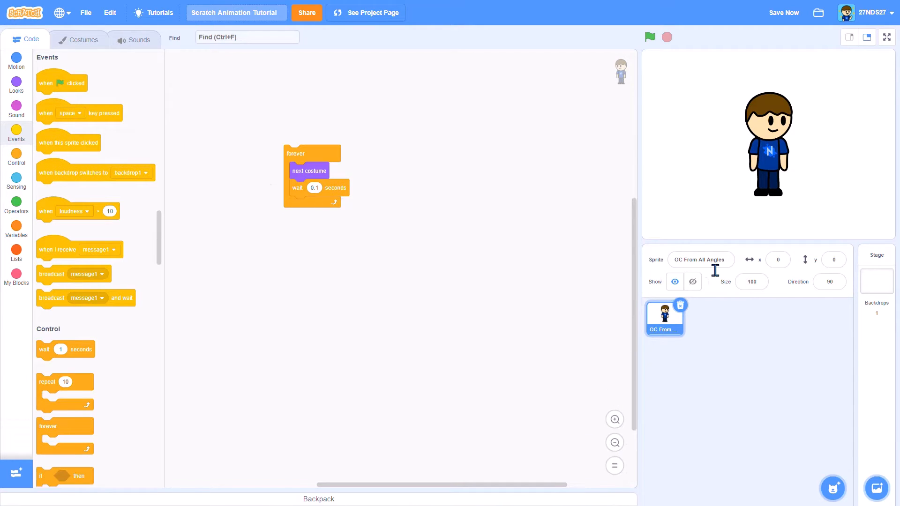
pyautogui.click(685, 305)
pyautogui.press('Return')
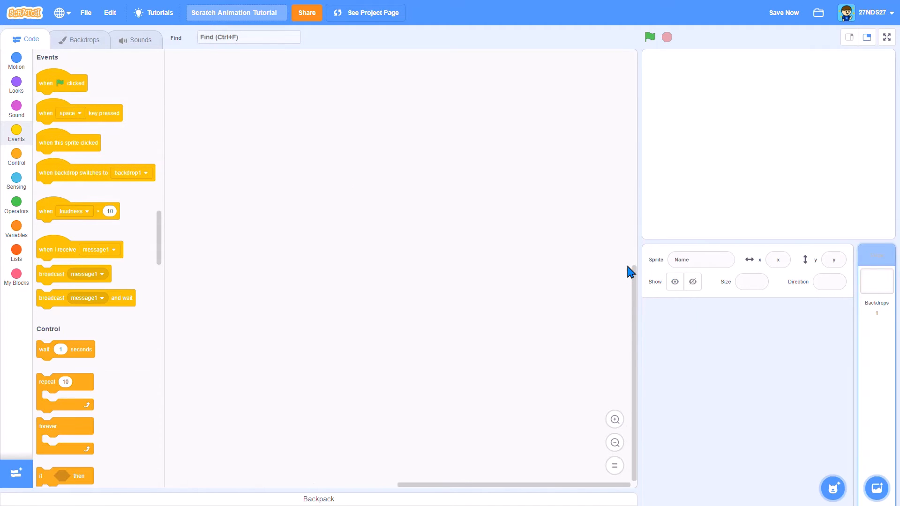
# Create a new blank painted sprite and name it OC
pyautogui.moveTo(834, 488)
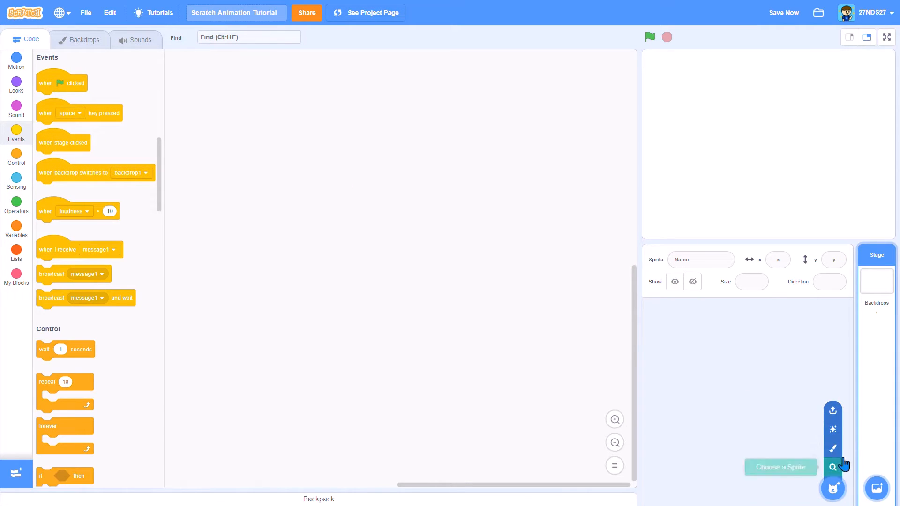
pyautogui.click(835, 450)
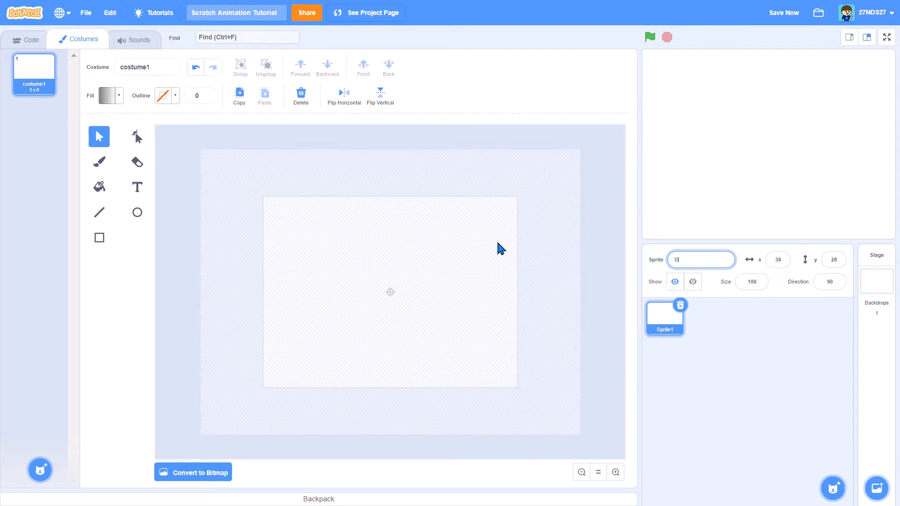
pyautogui.press('Return')
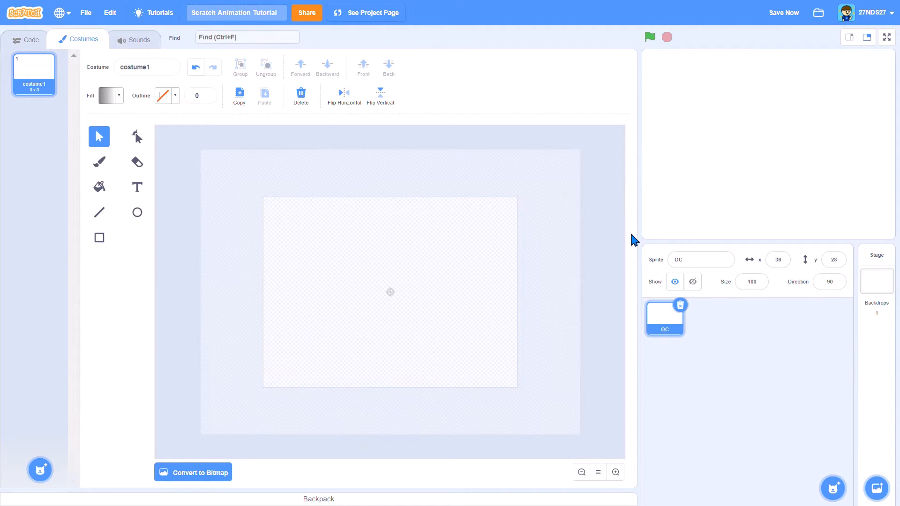
# Set the Circle tool's fill to a skin tone with color 11, saturation about 33 and brightness 100
pyautogui.click(616, 473)
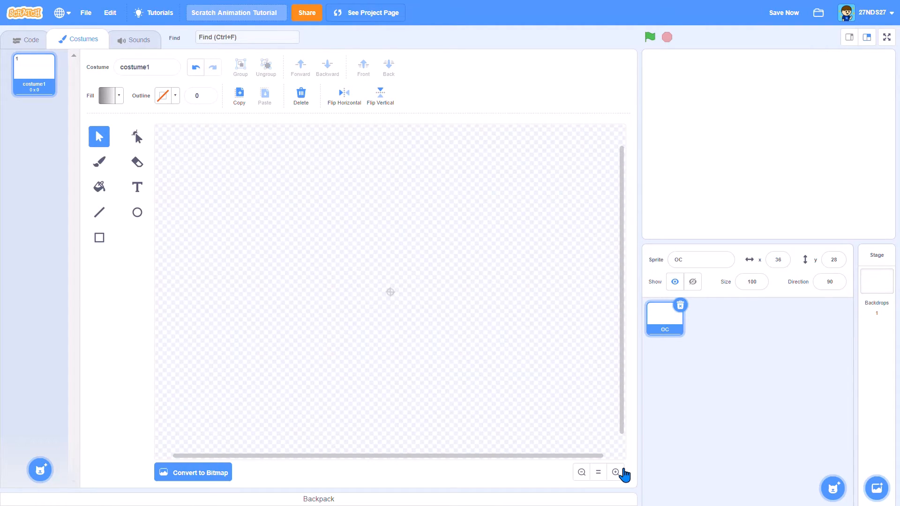
pyautogui.click(140, 215)
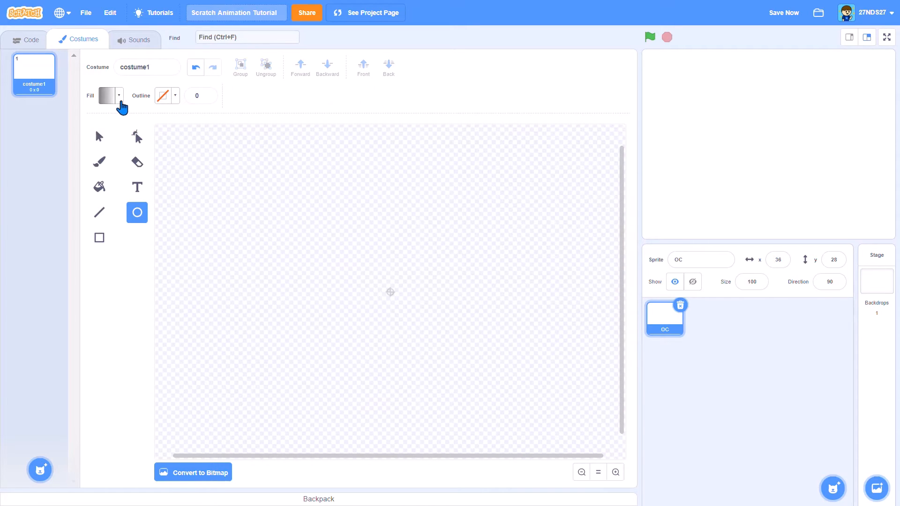
pyautogui.click(120, 95)
pyautogui.moveTo(106, 247); pyautogui.dragTo(154, 253)
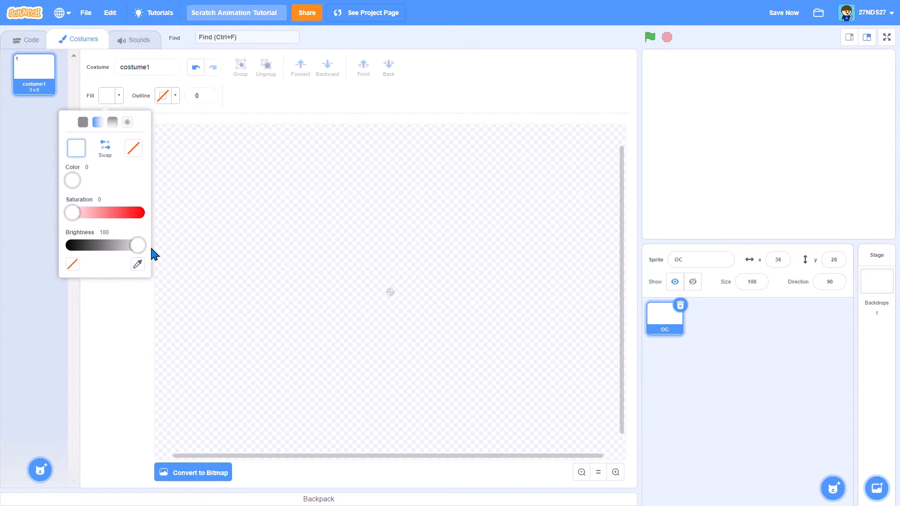
pyautogui.moveTo(70, 214); pyautogui.dragTo(102, 213)
pyautogui.moveTo(69, 178); pyautogui.dragTo(75, 179)
pyautogui.click(93, 214)
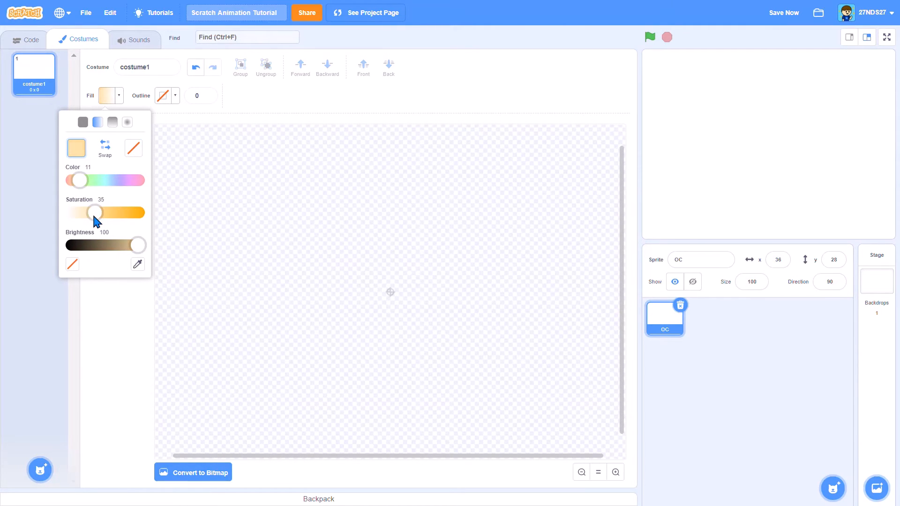
# Set the shape outline width to 4
pyautogui.click(200, 96)
pyautogui.press('BackSpace')
pyautogui.write('4')
pyautogui.press('Return')
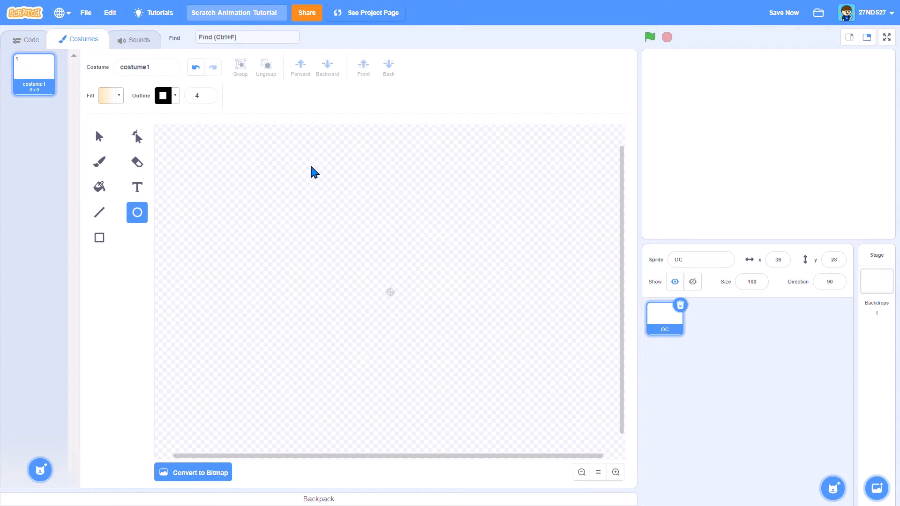
# Draw a circle about 104 by 104 for the head, make its fill solid and center it on the canvas
pyautogui.moveTo(320, 233)
pyautogui.mouseDown()
pyautogui.moveTo(482, 368)
pyautogui.moveTo(456, 342)
pyautogui.moveTo(428, 329)
pyautogui.moveTo(425, 339)
pyautogui.mouseUp()
pyautogui.click(110, 95)
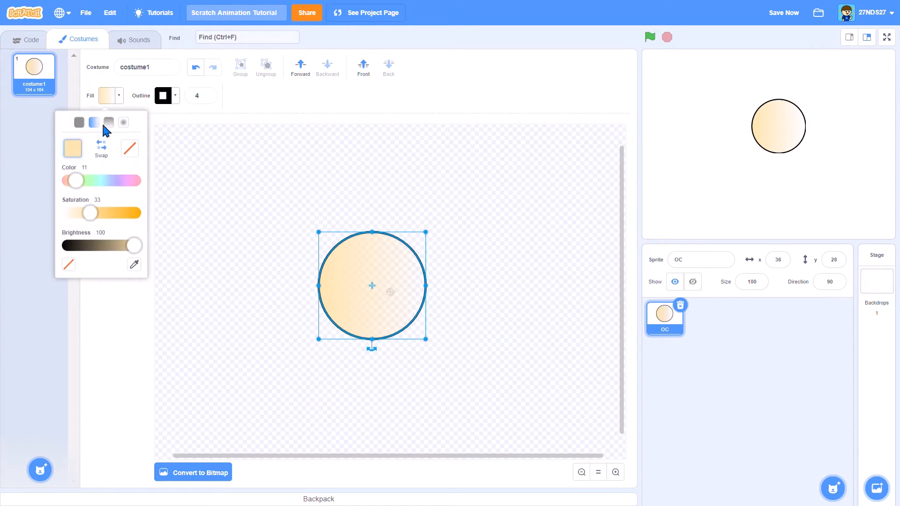
pyautogui.click(80, 123)
pyautogui.click(396, 281)
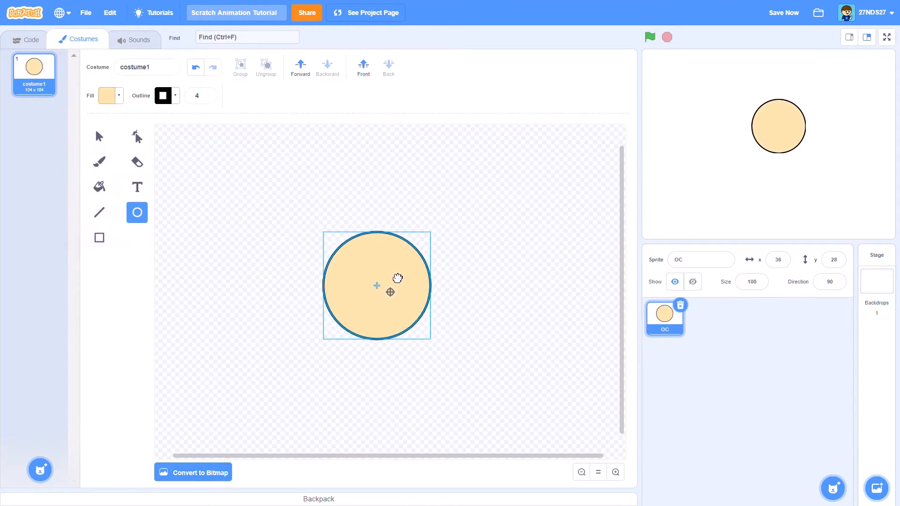
pyautogui.moveTo(396, 281); pyautogui.dragTo(409, 288)
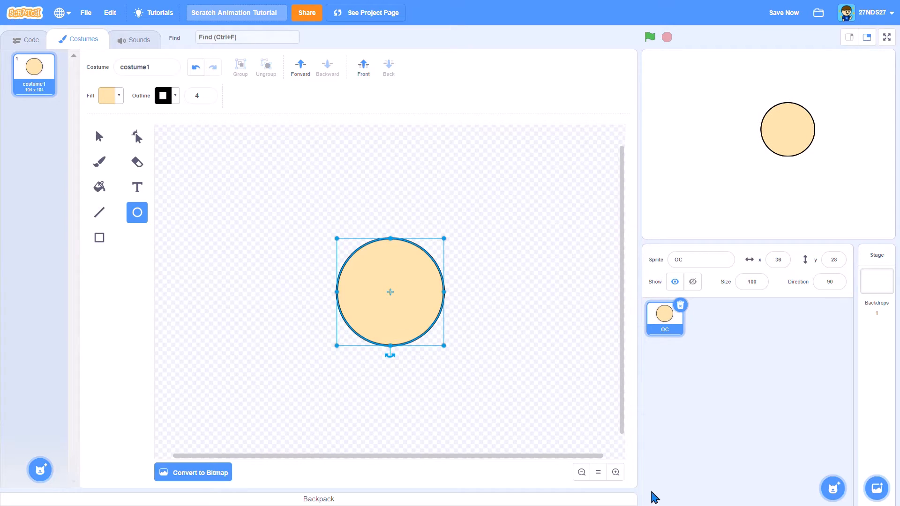
# Shrink the head circle evenly about its center to about 60 by 60 and deselect it
pyautogui.click(616, 472)
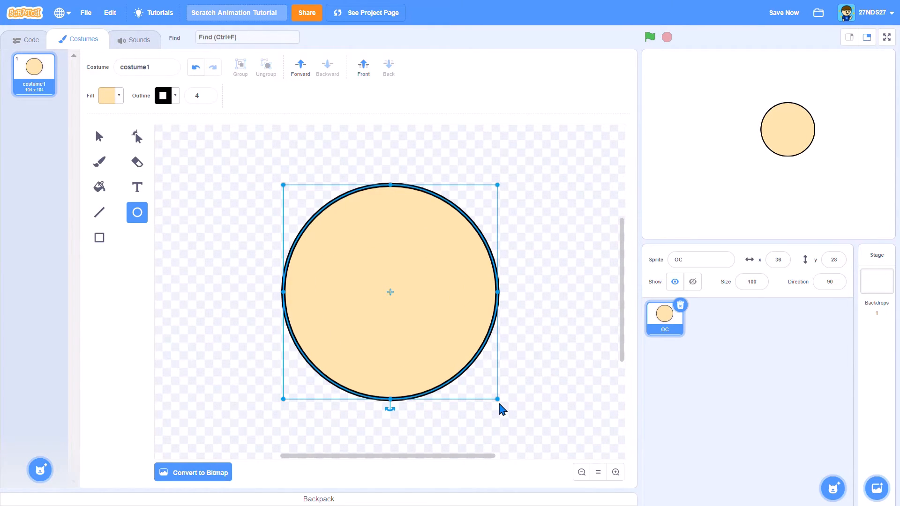
pyautogui.moveTo(498, 401); pyautogui.dragTo(452, 354)
pyautogui.click(553, 432)
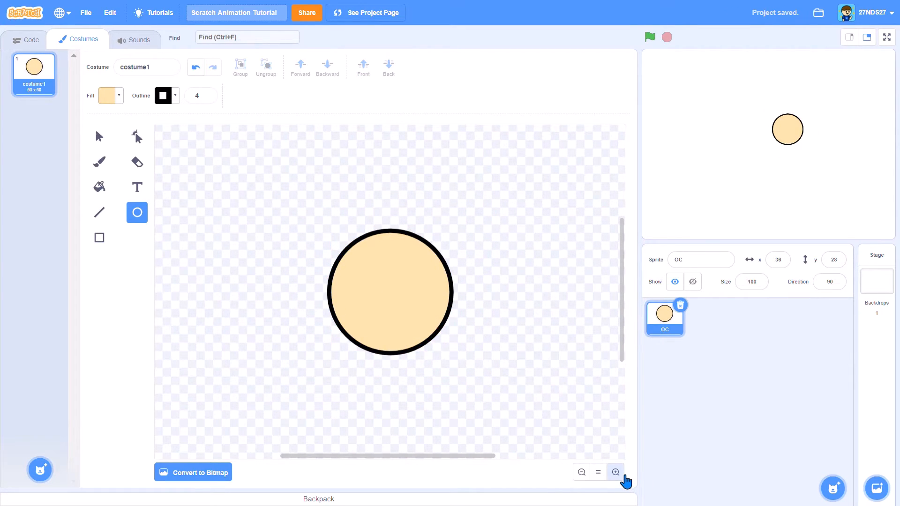
# Copy the head circle, add a blank second costume and return to costume1
pyautogui.click(616, 473)
pyautogui.click(616, 473)
pyautogui.click(616, 473)
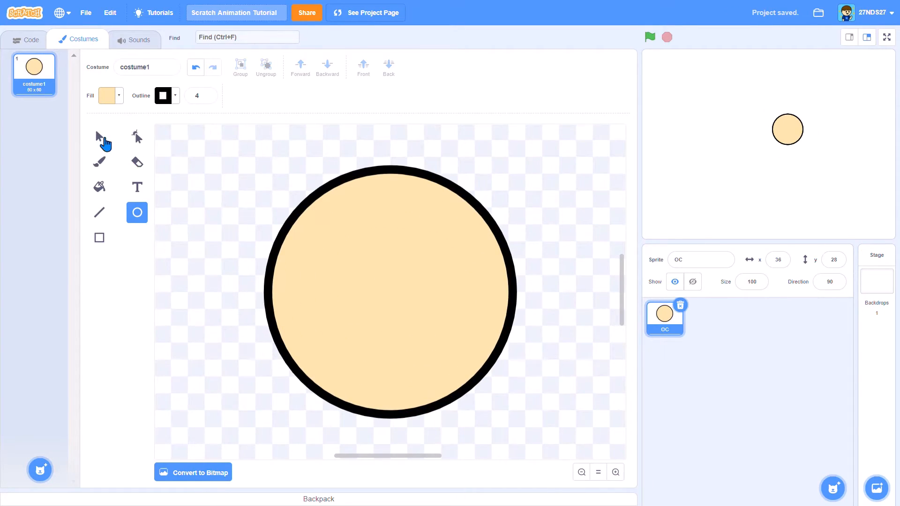
pyautogui.click(99, 137)
pyautogui.click(370, 255)
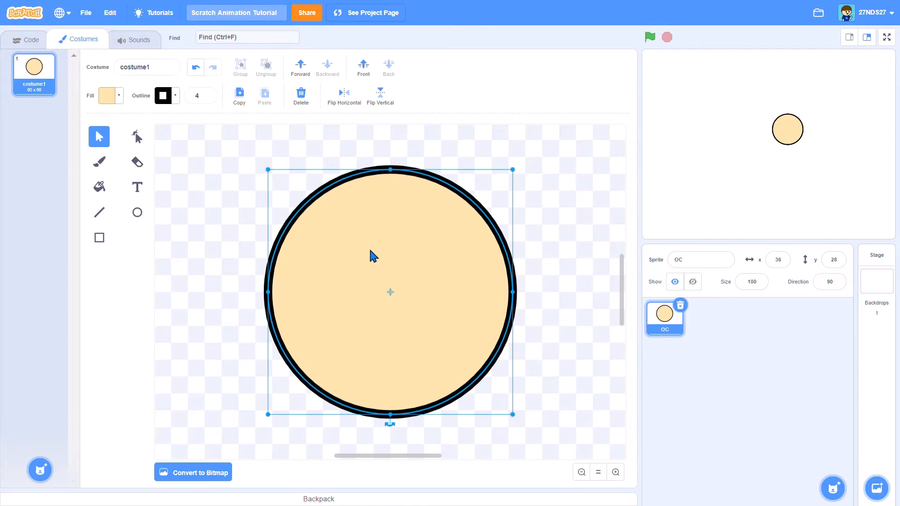
pyautogui.click(240, 96)
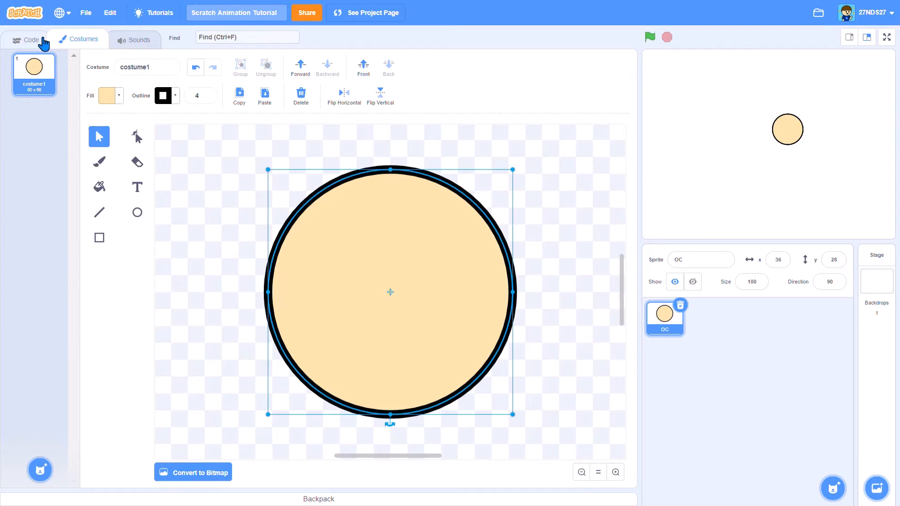
pyautogui.click(51, 435)
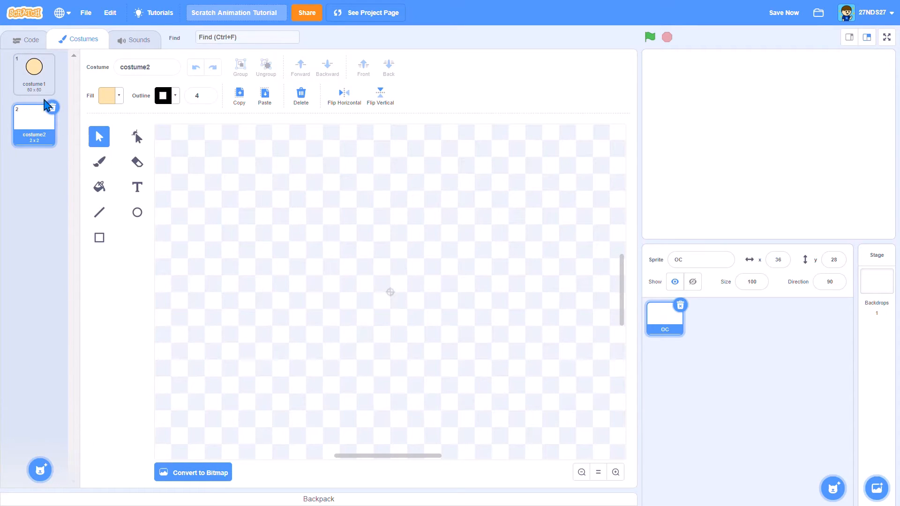
pyautogui.click(29, 79)
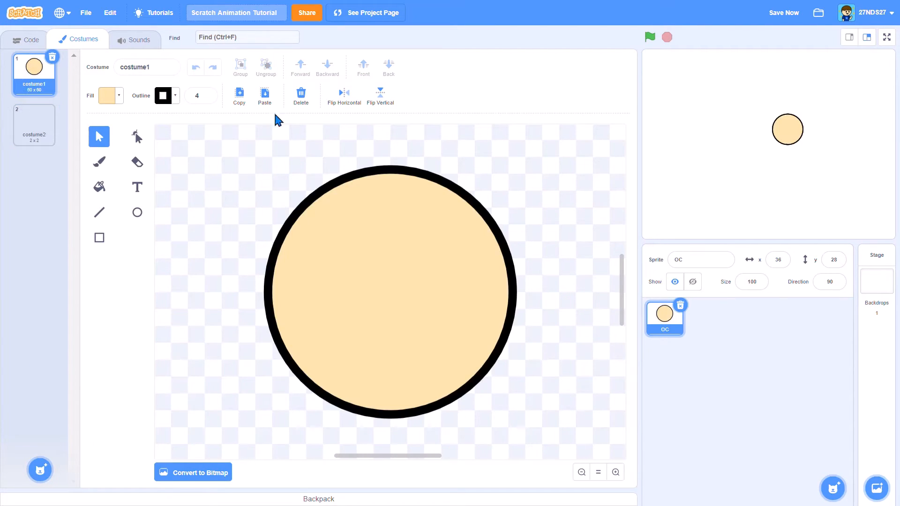
# Try pasting the head circle twice in a row, and delete the offset copy
pyautogui.click(264, 97)
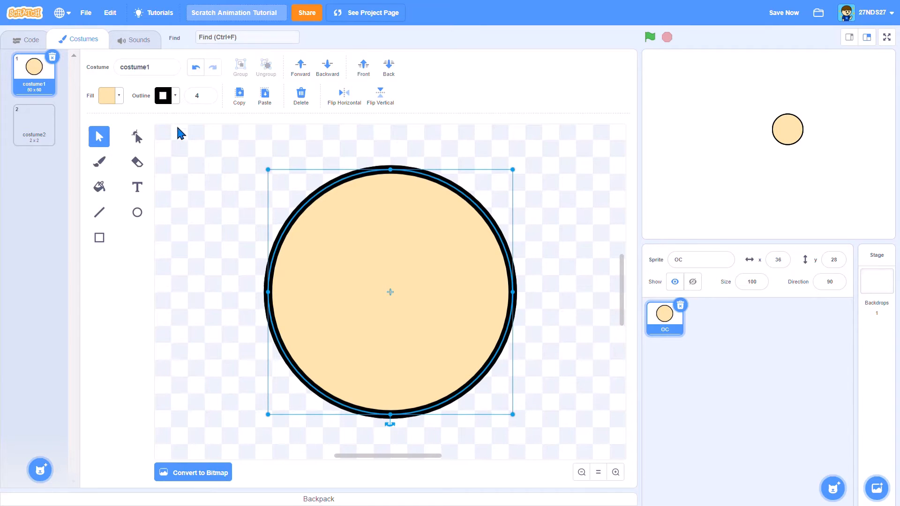
pyautogui.click(253, 123)
pyautogui.click(322, 203)
pyautogui.click(265, 96)
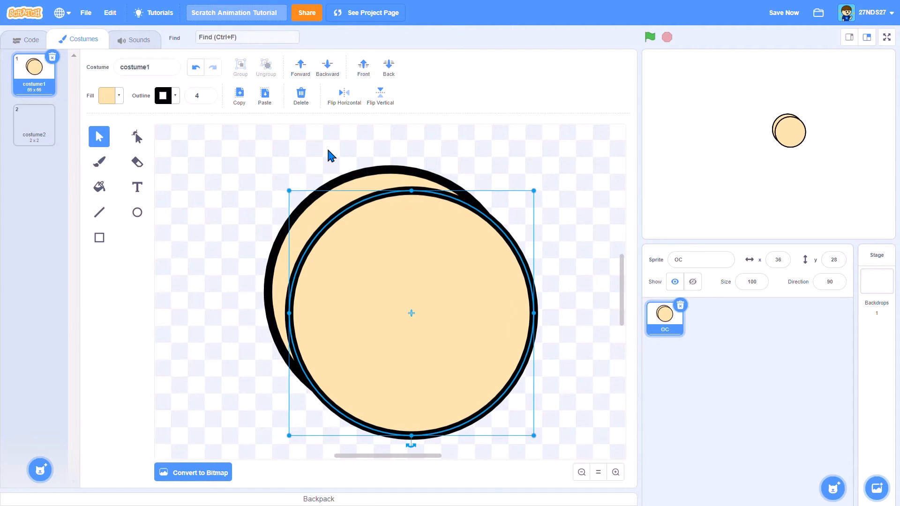
pyautogui.press('Delete')
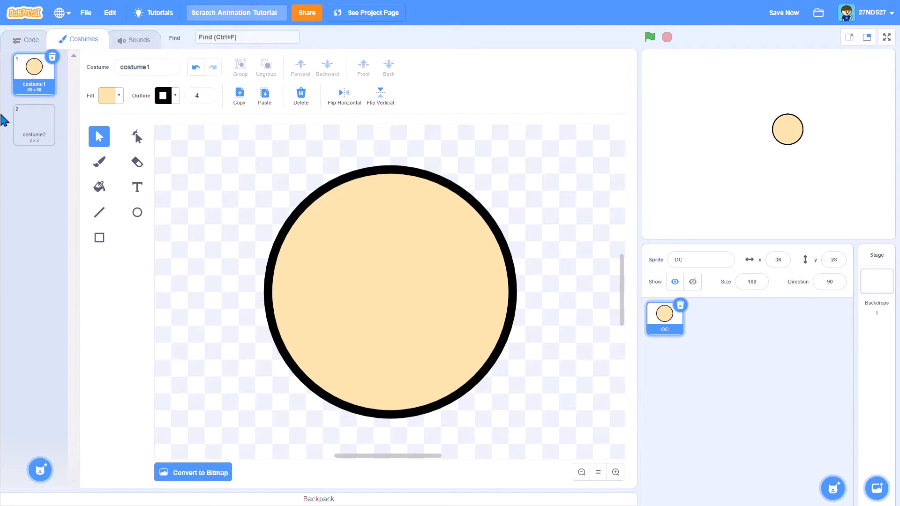
# Switch to costume2 and back to costume1, paste the circle exactly over the head and enlarge it about its center to about 69 by 69
pyautogui.click(49, 125)
pyautogui.click(50, 90)
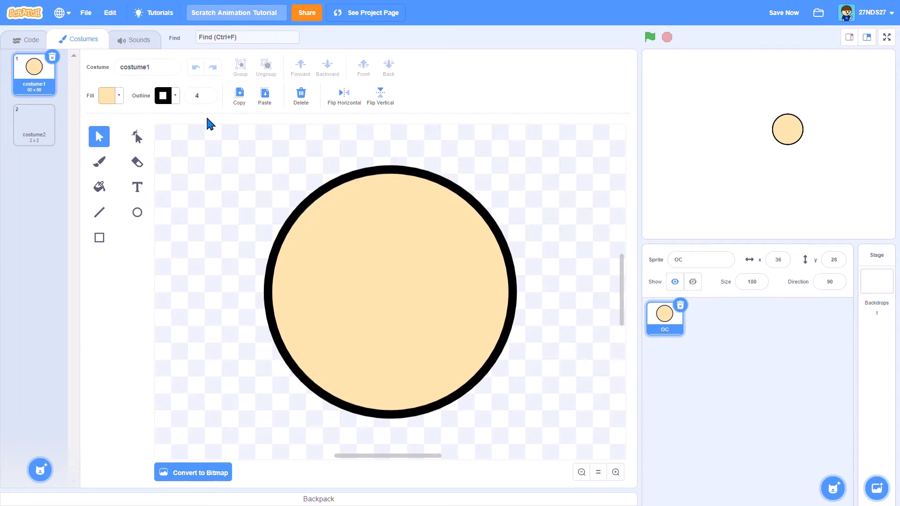
pyautogui.click(272, 100)
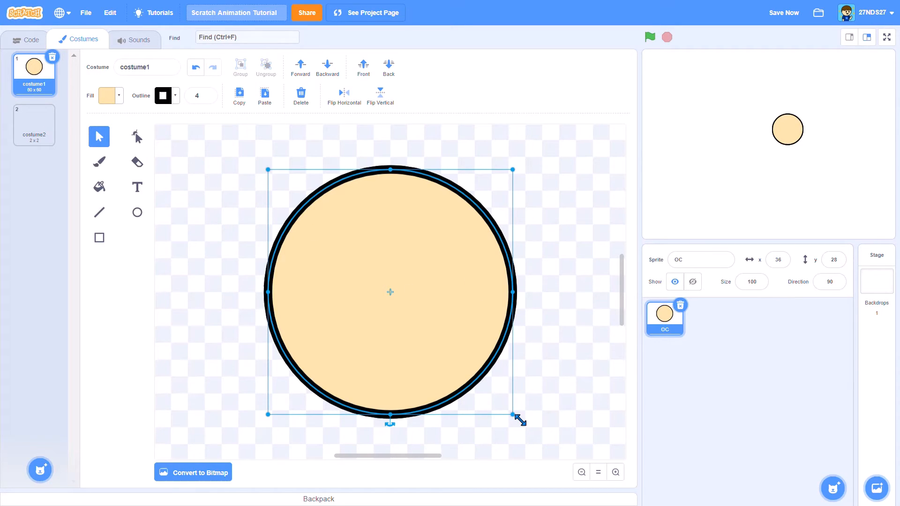
pyautogui.moveTo(521, 420); pyautogui.dragTo(539, 416)
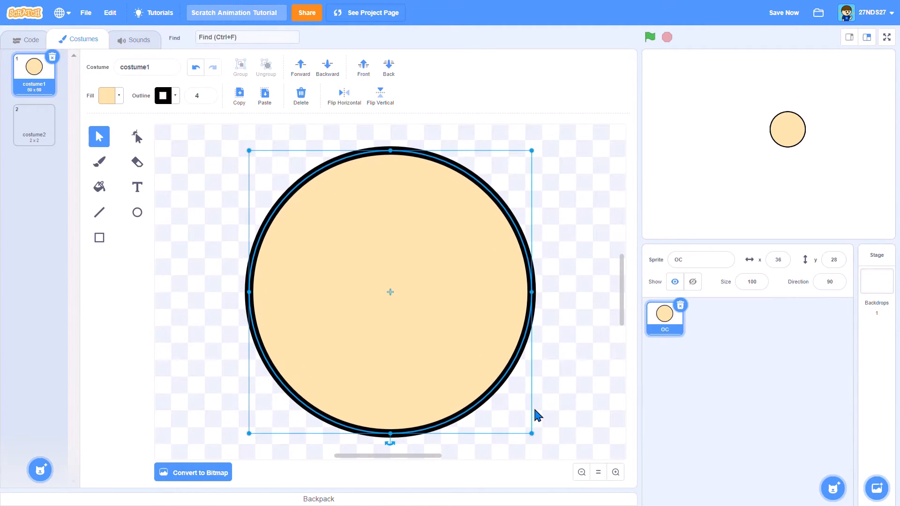
# Fill the enlarged circle with dark brown using color 11, saturation 100 and a brightness slightly below 35
pyautogui.click(107, 95)
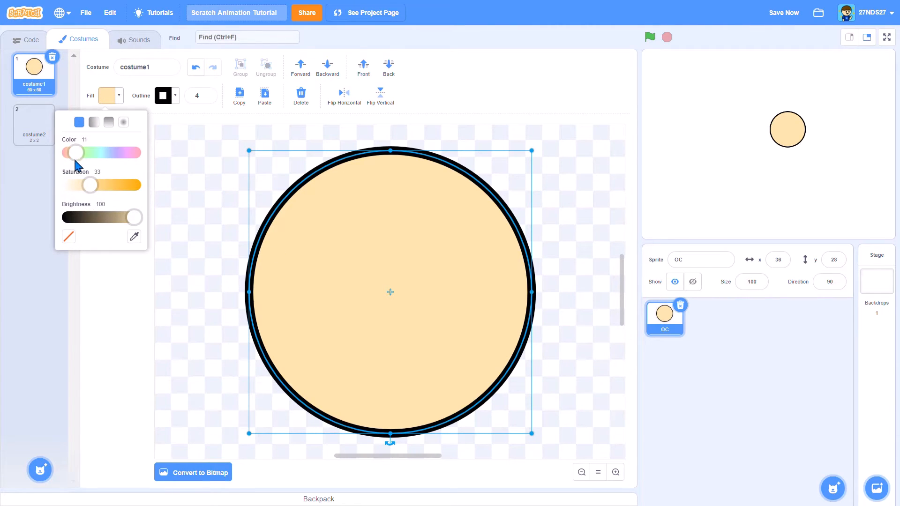
pyautogui.moveTo(96, 188); pyautogui.dragTo(153, 191)
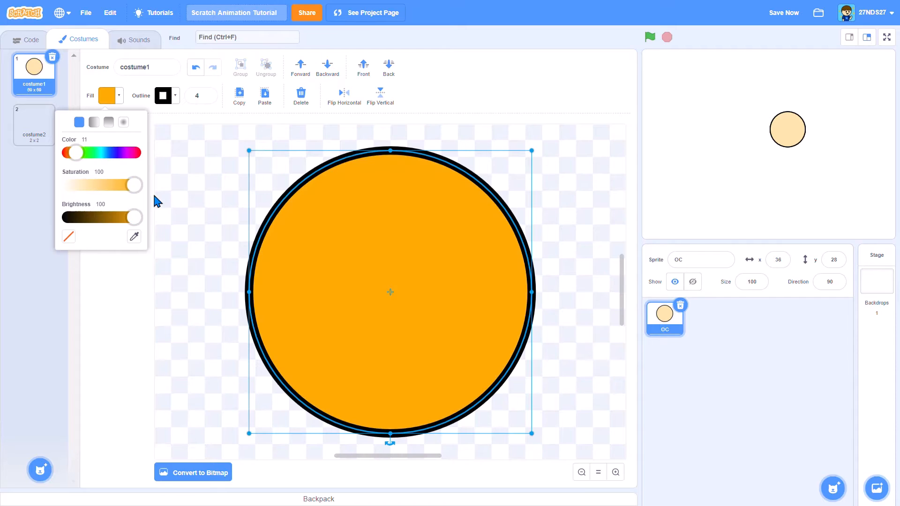
pyautogui.click(92, 223)
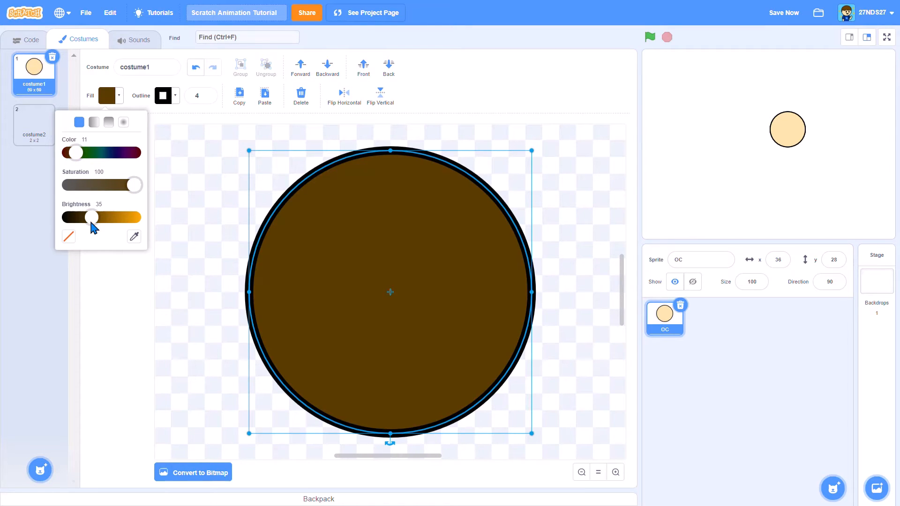
pyautogui.moveTo(92, 223)
pyautogui.mouseDown()
pyautogui.moveTo(44, 223)
pyautogui.moveTo(88, 224)
pyautogui.mouseUp()
pyautogui.click(91, 283)
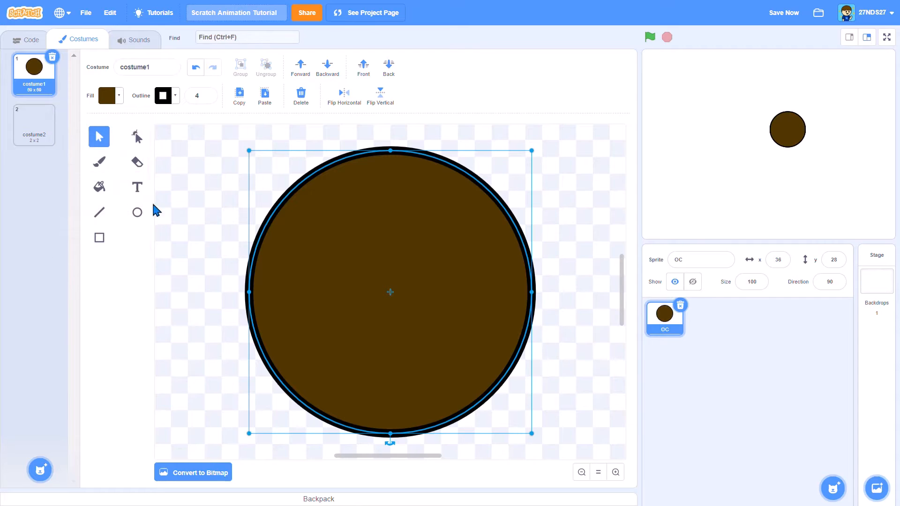
# Reshape the brown circle into hair by moving its bottom point up and left over the forehead and pulling both side points slightly inward and up
pyautogui.click(137, 137)
pyautogui.moveTo(393, 436); pyautogui.dragTo(402, 244)
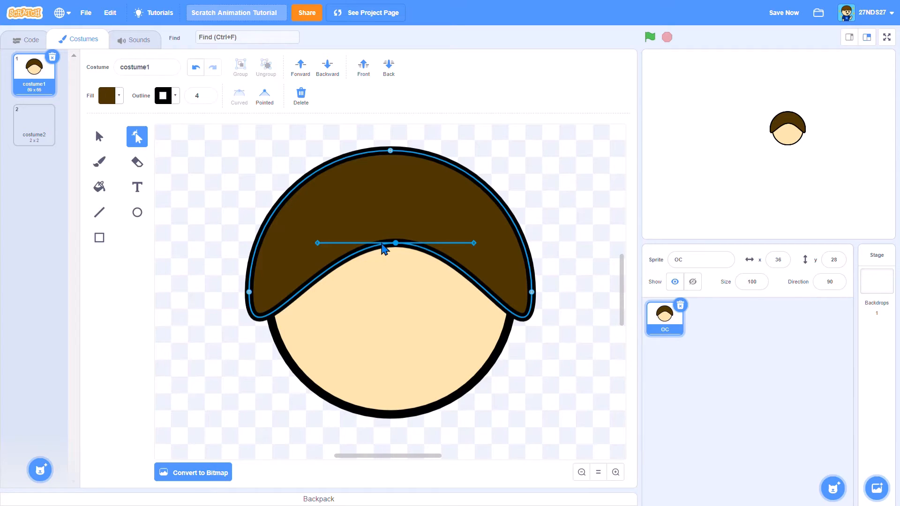
pyautogui.moveTo(396, 243); pyautogui.dragTo(349, 231)
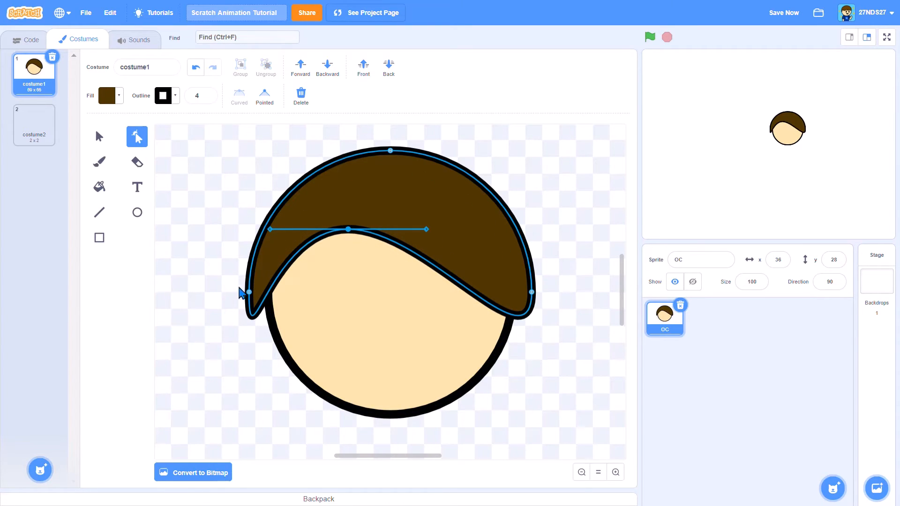
pyautogui.moveTo(248, 294); pyautogui.dragTo(252, 268)
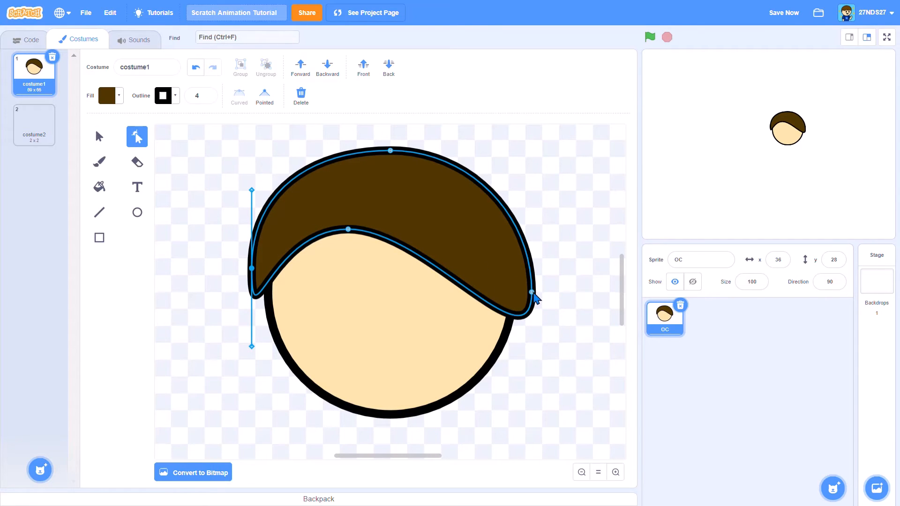
pyautogui.moveTo(533, 293); pyautogui.dragTo(528, 287)
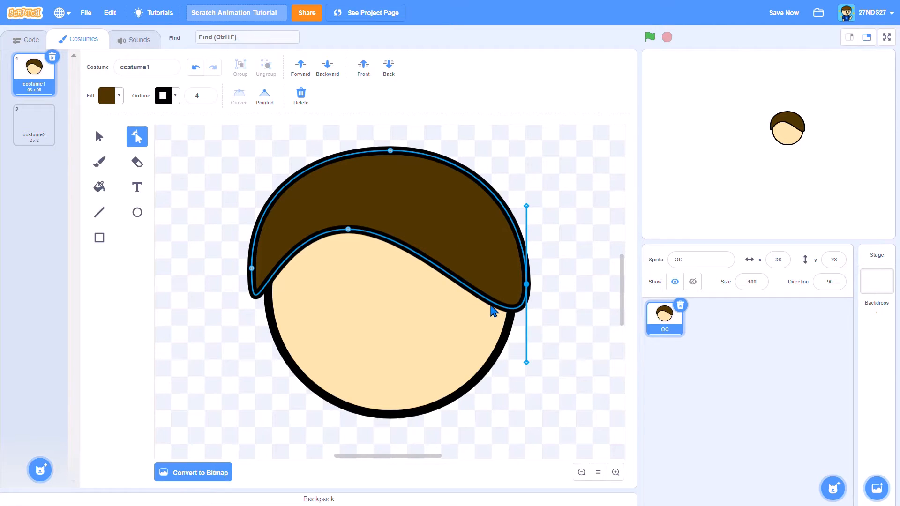
pyautogui.click(531, 365)
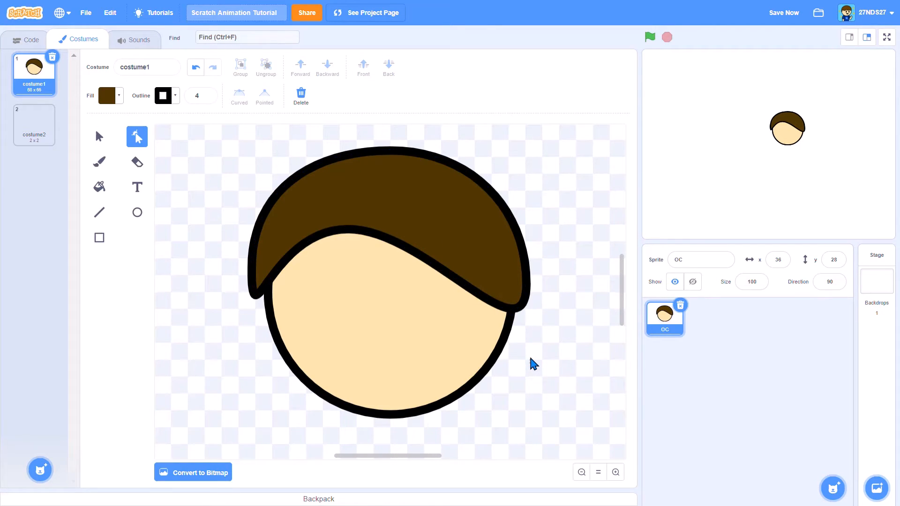
# Refine the hair by shortening its right tip, extending the left sideburn with a new point and making the fringe's parting point pointed
pyautogui.click(528, 284)
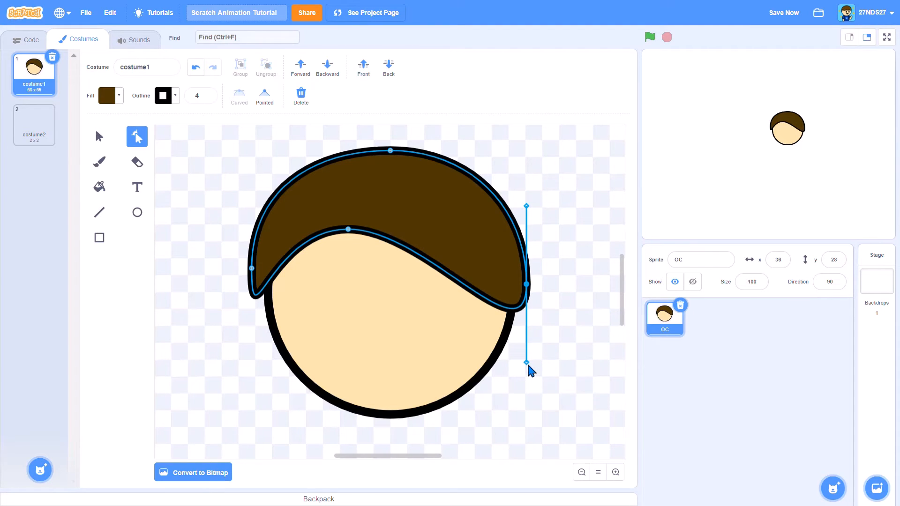
pyautogui.moveTo(528, 366); pyautogui.dragTo(528, 326)
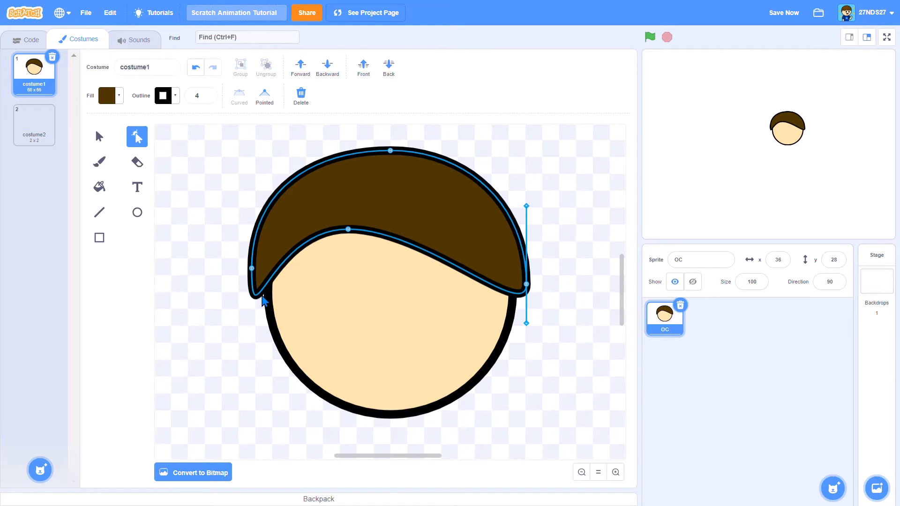
pyautogui.moveTo(263, 299); pyautogui.dragTo(277, 319)
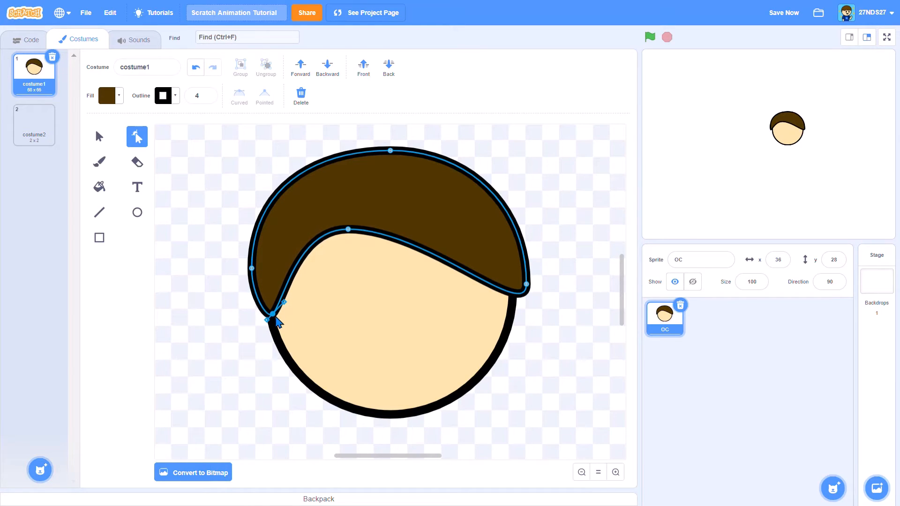
pyautogui.moveTo(350, 234); pyautogui.dragTo(329, 240)
pyautogui.click(265, 99)
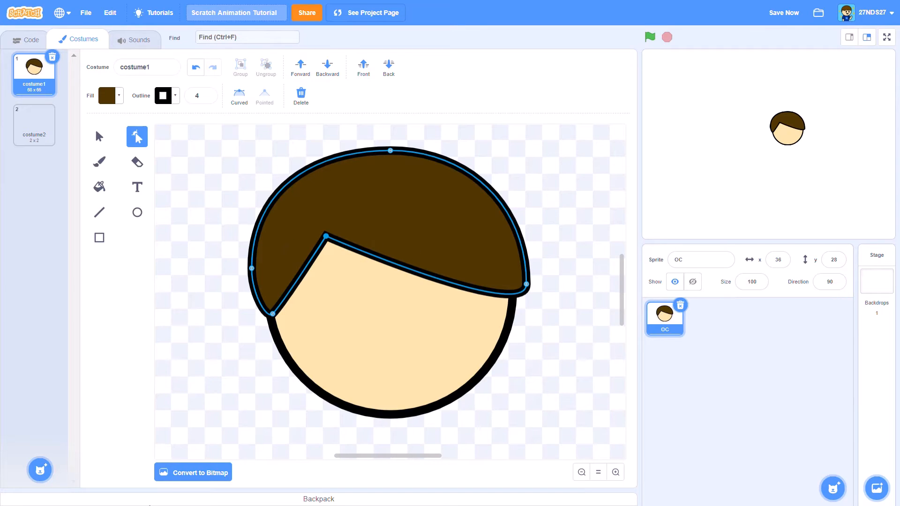
# Draw a dark brown rectangle over the lower head and send it behind everything as long back hair
pyautogui.scroll(-3, 161, 412)
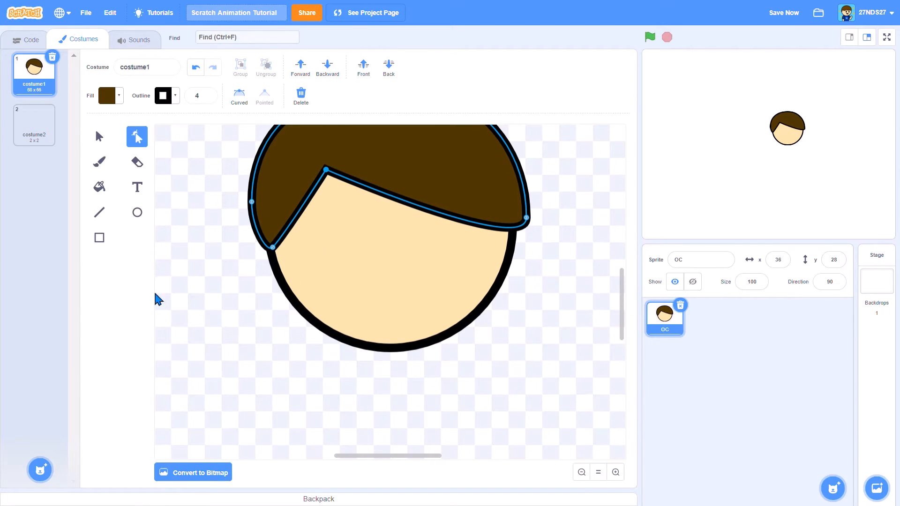
pyautogui.click(138, 212)
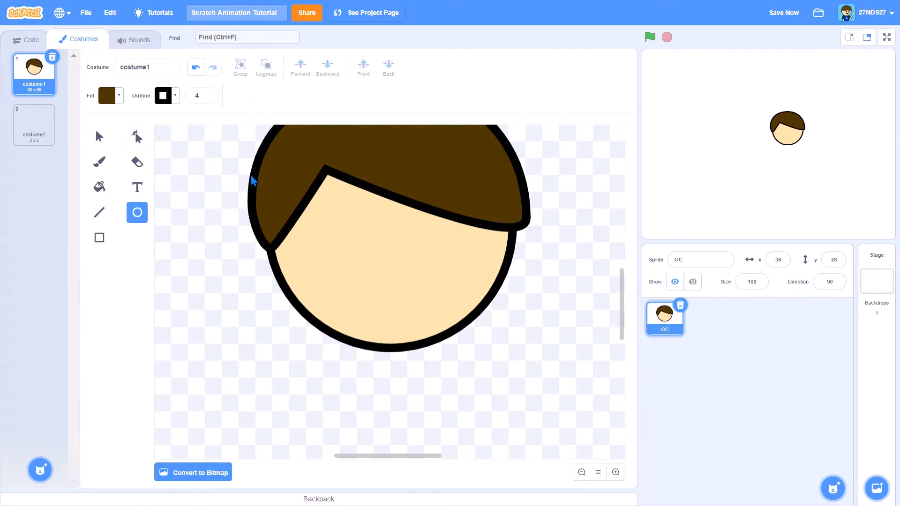
pyautogui.click(99, 237)
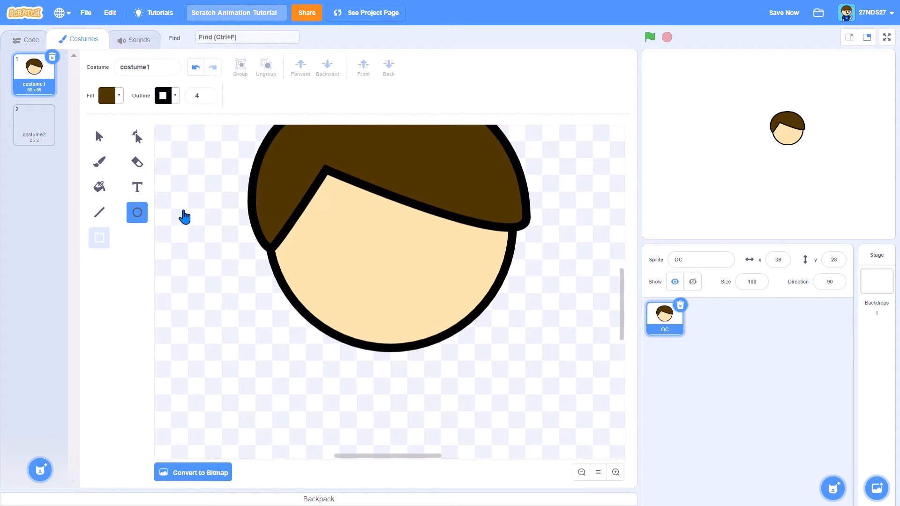
pyautogui.moveTo(258, 182); pyautogui.dragTo(517, 407)
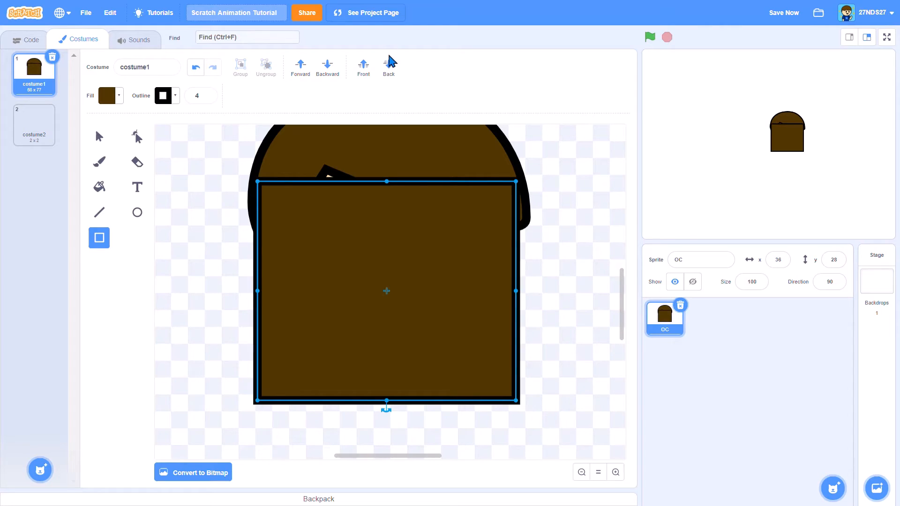
pyautogui.click(389, 64)
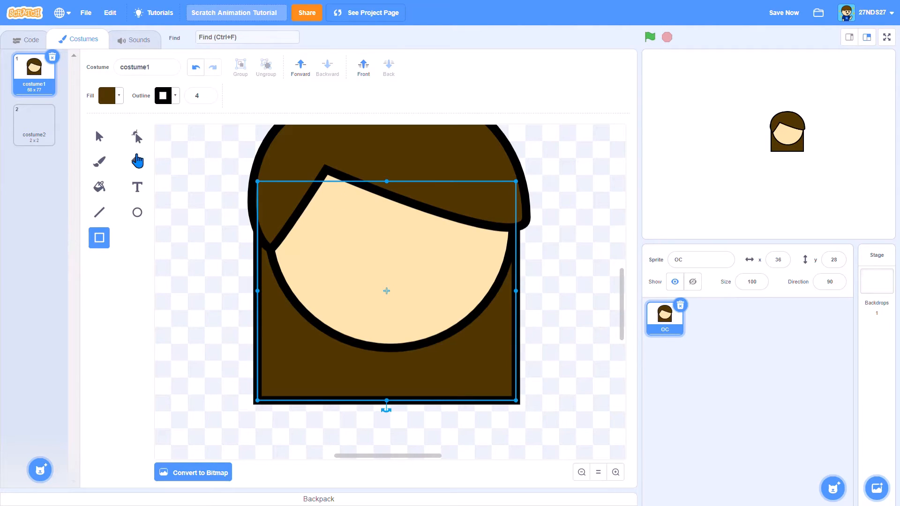
# Taper the back-hair rectangle by moving its lower corners inward and up, and try a curved point pulled down from its bottom edge
pyautogui.click(137, 136)
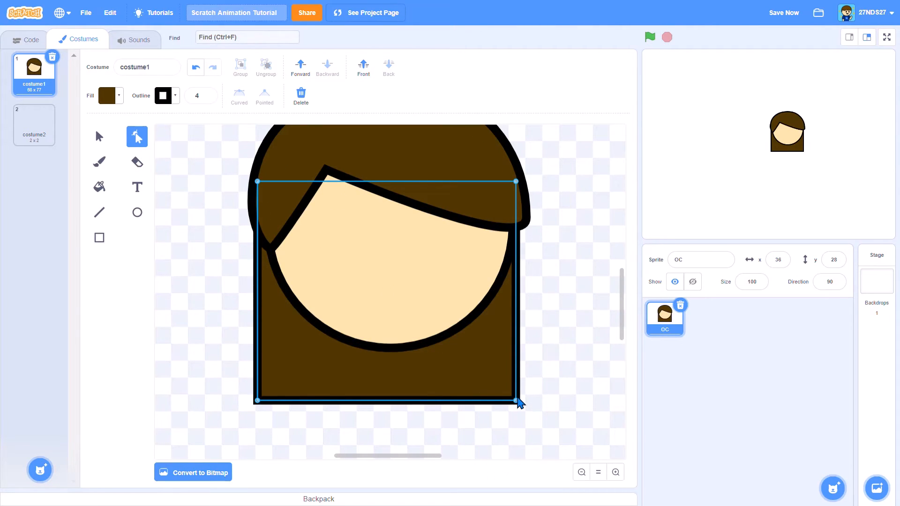
pyautogui.moveTo(518, 404); pyautogui.dragTo(496, 377)
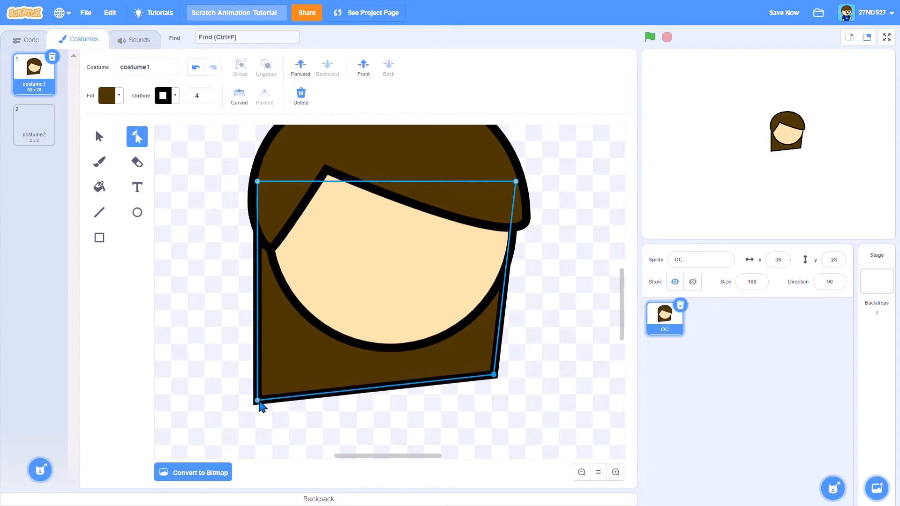
pyautogui.moveTo(259, 402); pyautogui.dragTo(273, 372)
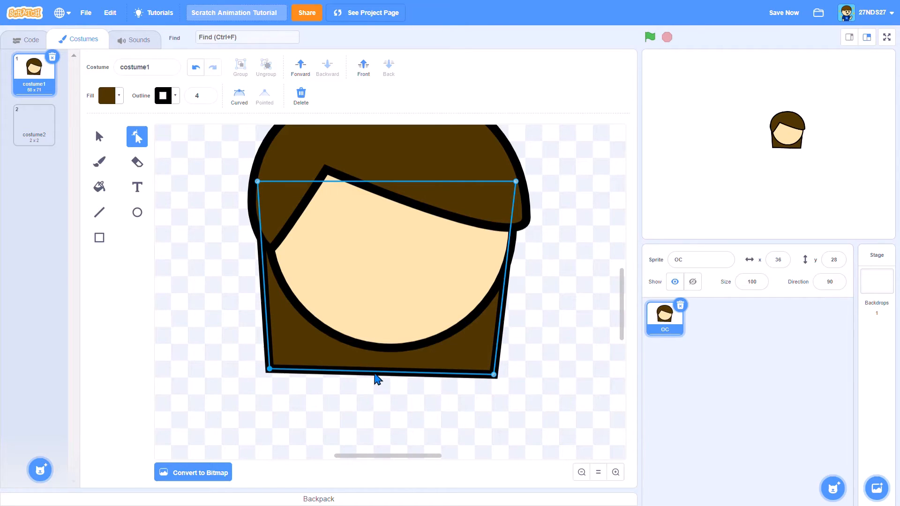
pyautogui.moveTo(377, 378); pyautogui.dragTo(378, 412)
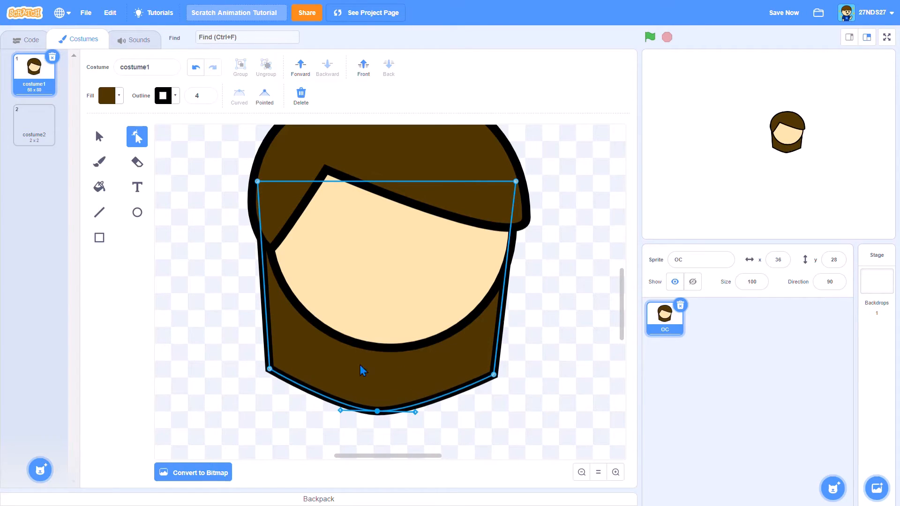
pyautogui.press('Delete')
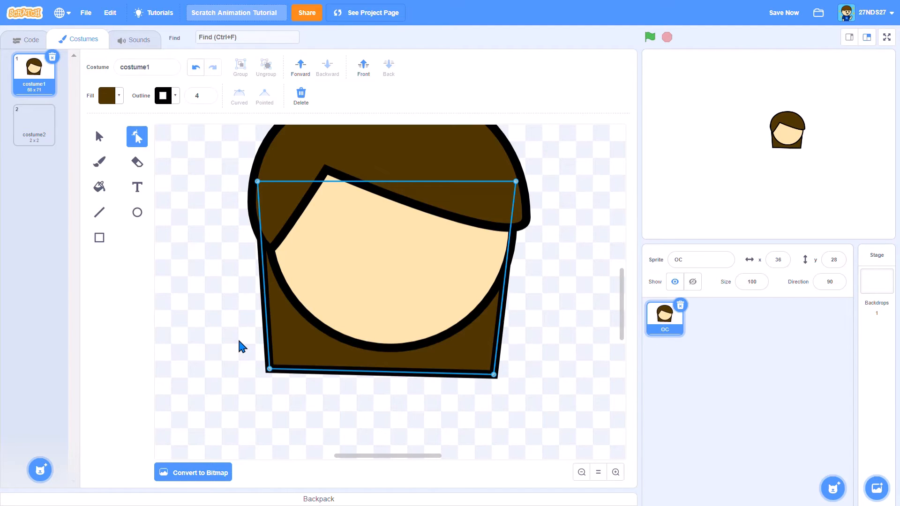
# Delete the back-hair rectangle behind the head
pyautogui.press('Delete')
pyautogui.scroll(2, 239, 346)
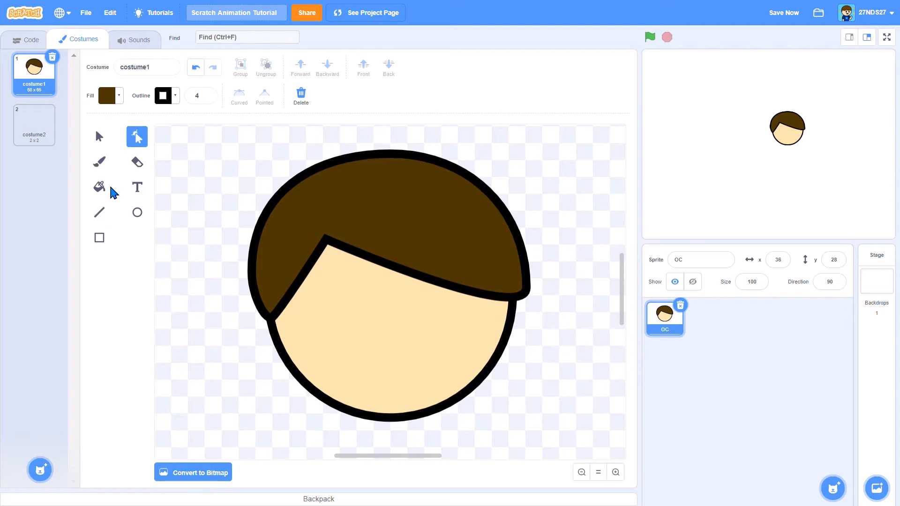
# Set the brush fill to black with brightness 0 and paint two round dot eyes on the face at size 10
pyautogui.click(100, 162)
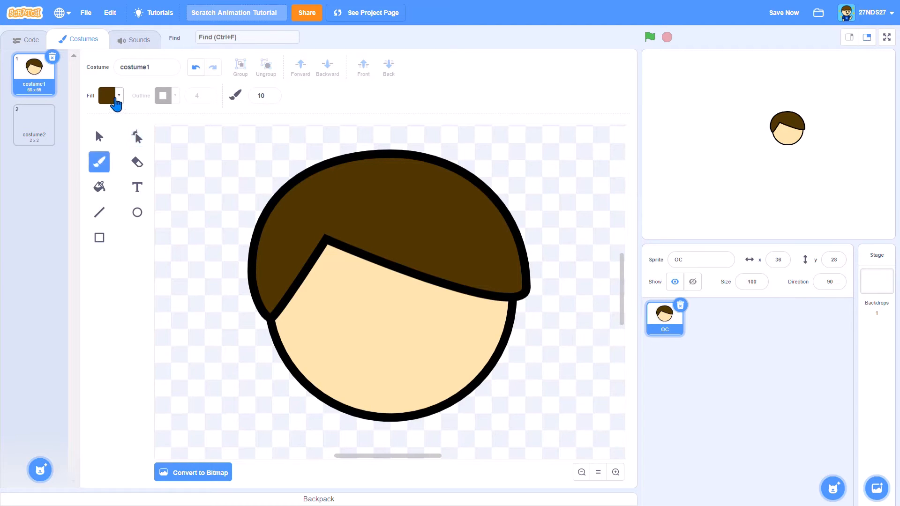
pyautogui.click(115, 96)
pyautogui.moveTo(92, 198); pyautogui.dragTo(42, 196)
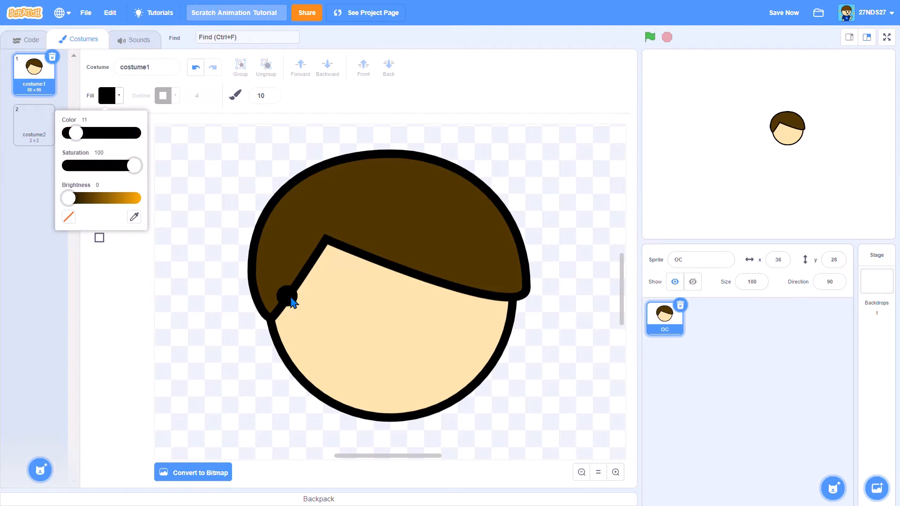
pyautogui.click(358, 309)
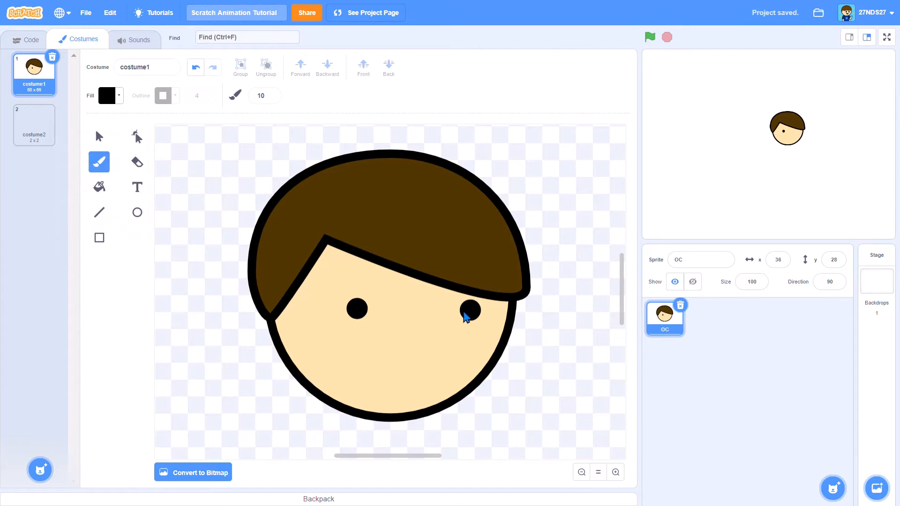
pyautogui.click(449, 310)
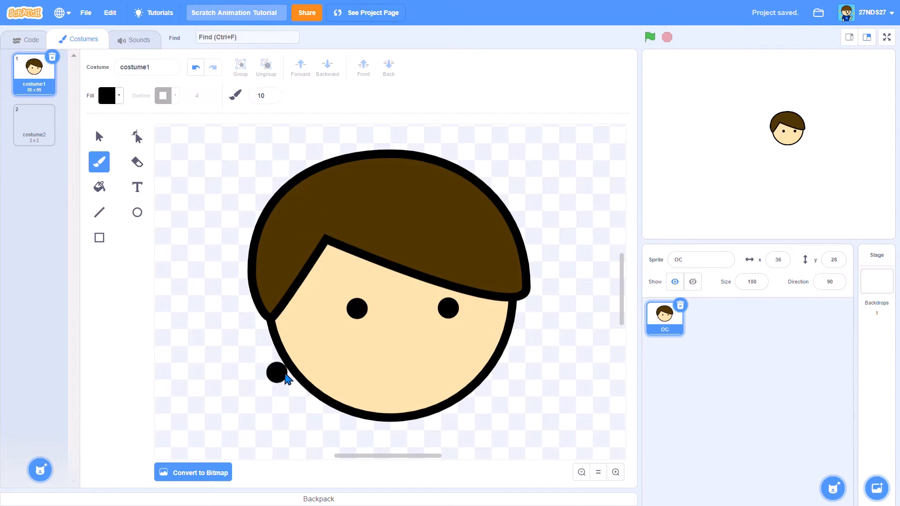
# Draw a horizontal black mouth line of width 4 below the eyes and bend its middle down into a smile
pyautogui.click(104, 215)
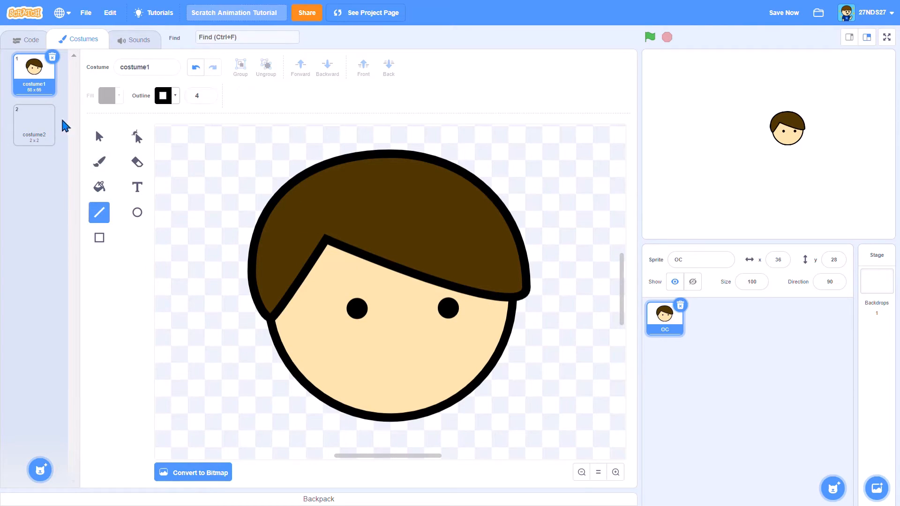
pyautogui.moveTo(352, 356); pyautogui.dragTo(435, 358)
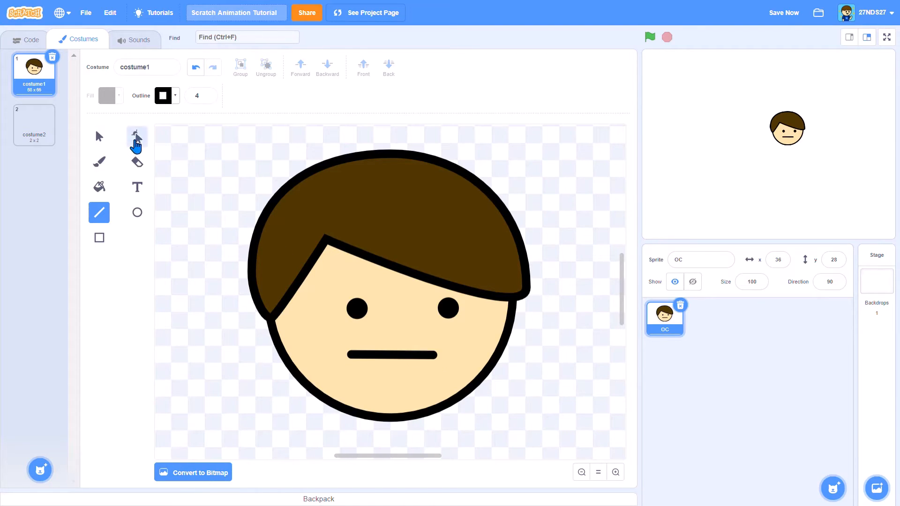
pyautogui.click(135, 138)
pyautogui.click(393, 360)
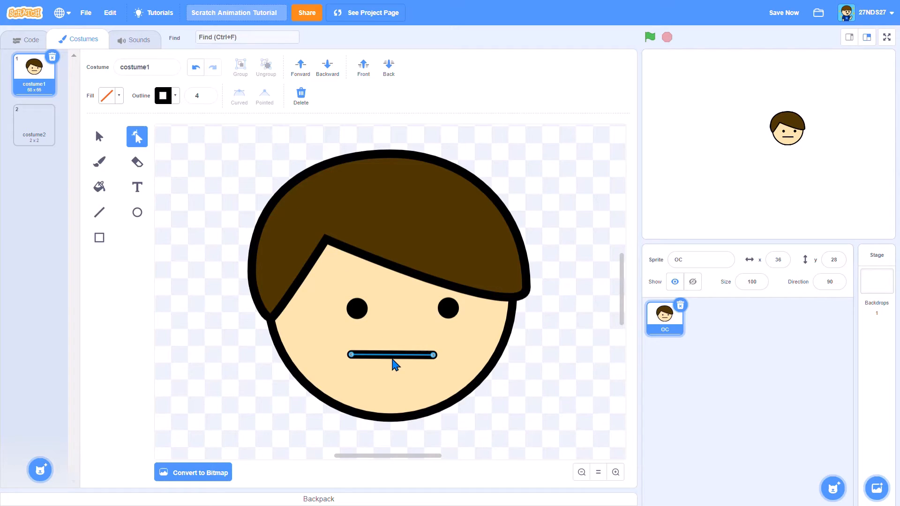
pyautogui.moveTo(393, 359)
pyautogui.mouseDown()
pyautogui.moveTo(385, 379)
pyautogui.moveTo(394, 363)
pyautogui.mouseUp()
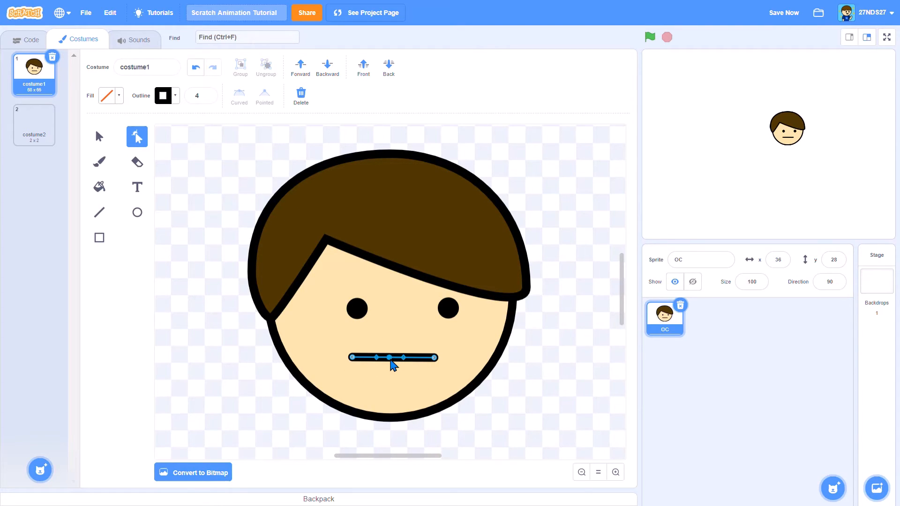
pyautogui.moveTo(391, 360); pyautogui.dragTo(395, 372)
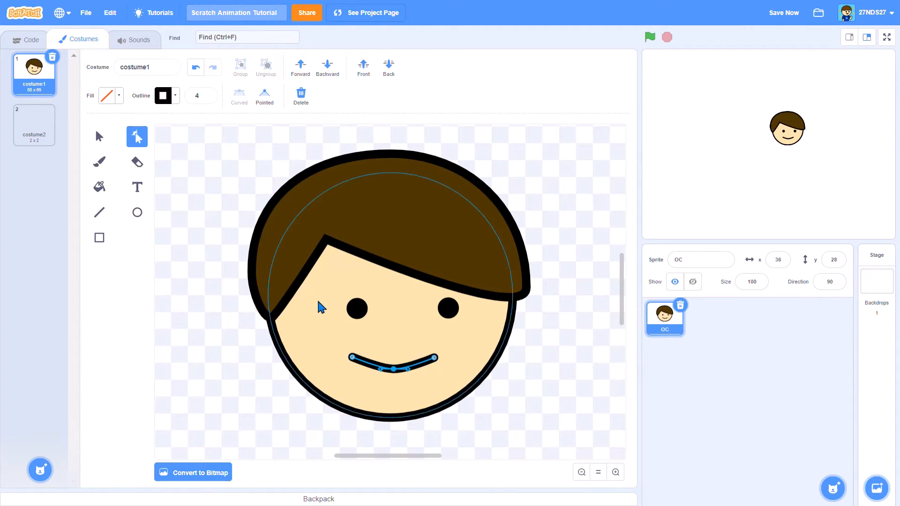
pyautogui.click(240, 332)
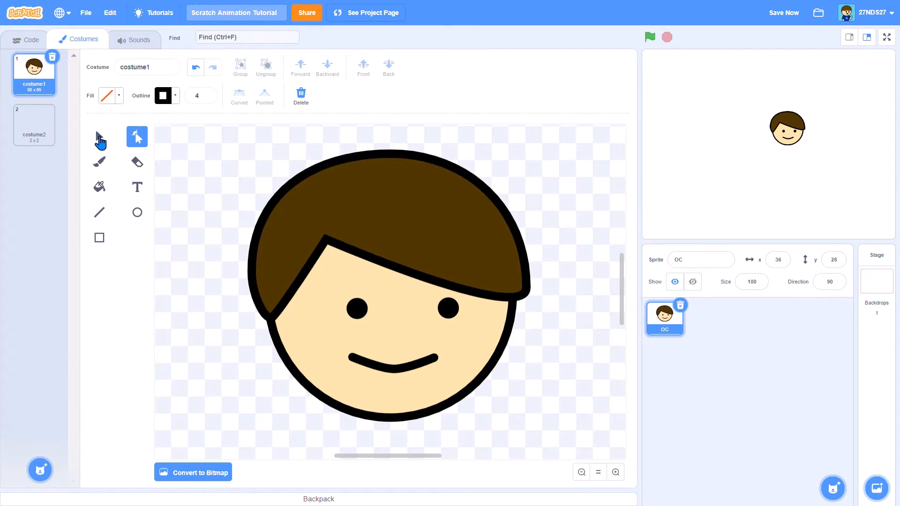
# Duplicate costume1 and delete both dot eyes from the copy
pyautogui.rightClick(23, 78)
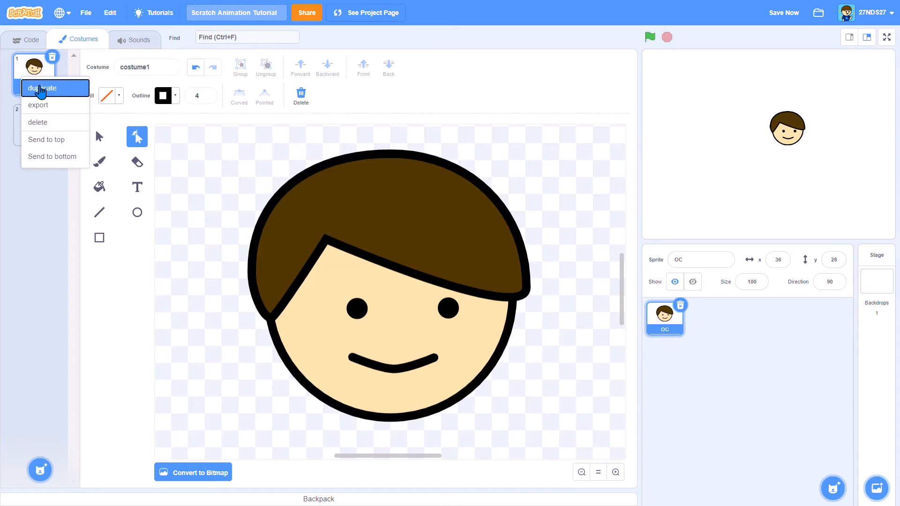
pyautogui.click(41, 89)
pyautogui.click(100, 137)
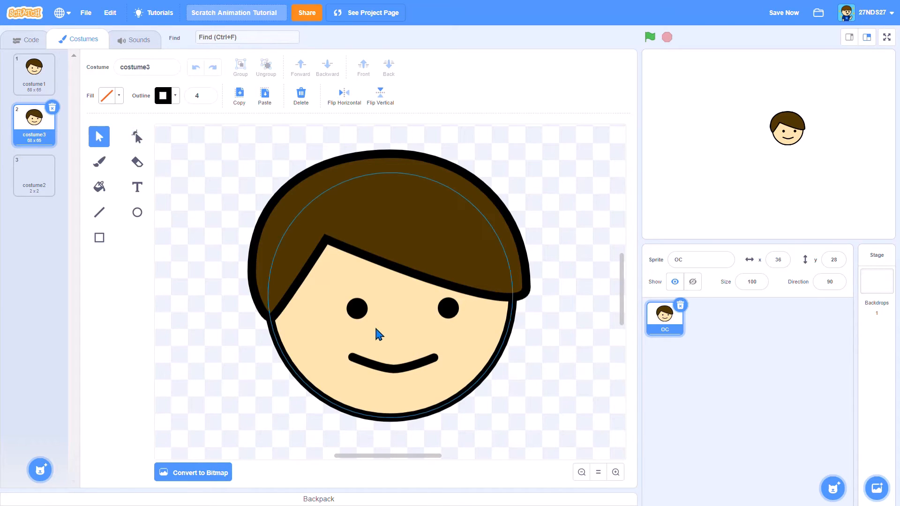
pyautogui.click(357, 309)
pyautogui.press('Delete')
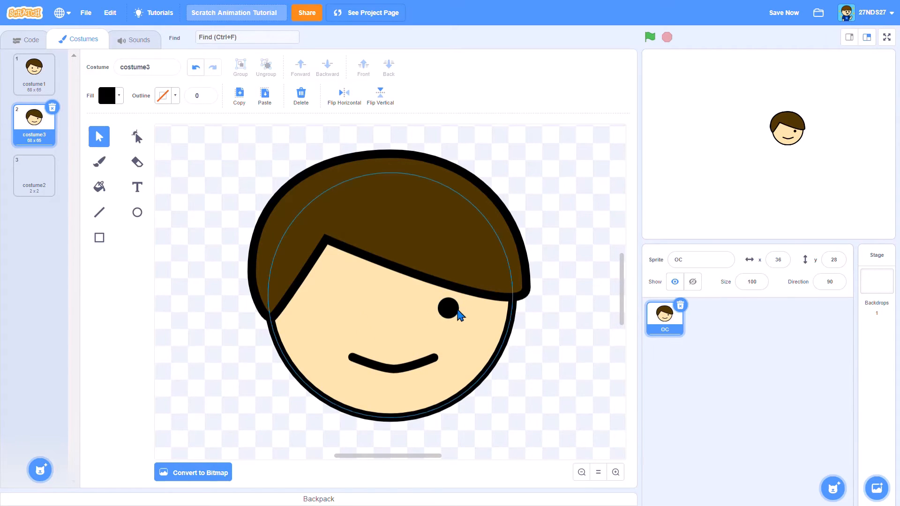
pyautogui.click(450, 309)
pyautogui.press('Delete')
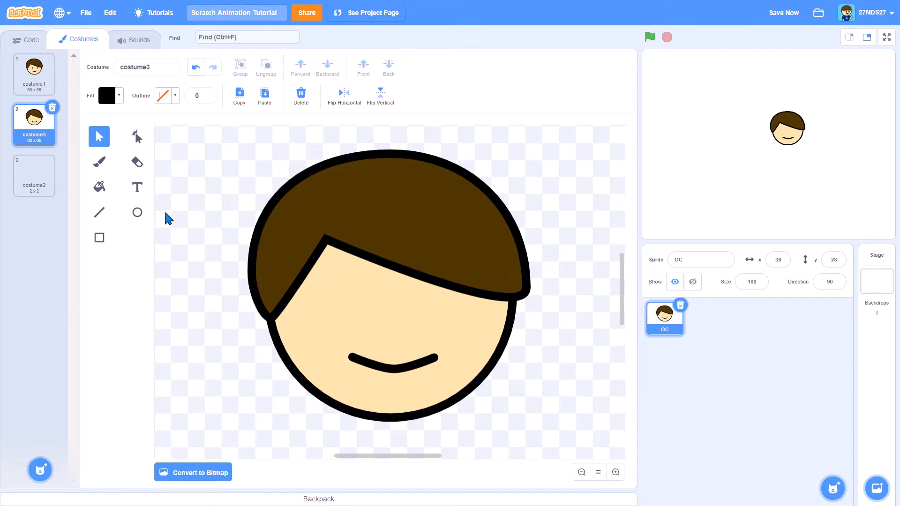
# Draw two tall black ovals without an outline as the eyes in costume3
pyautogui.click(148, 215)
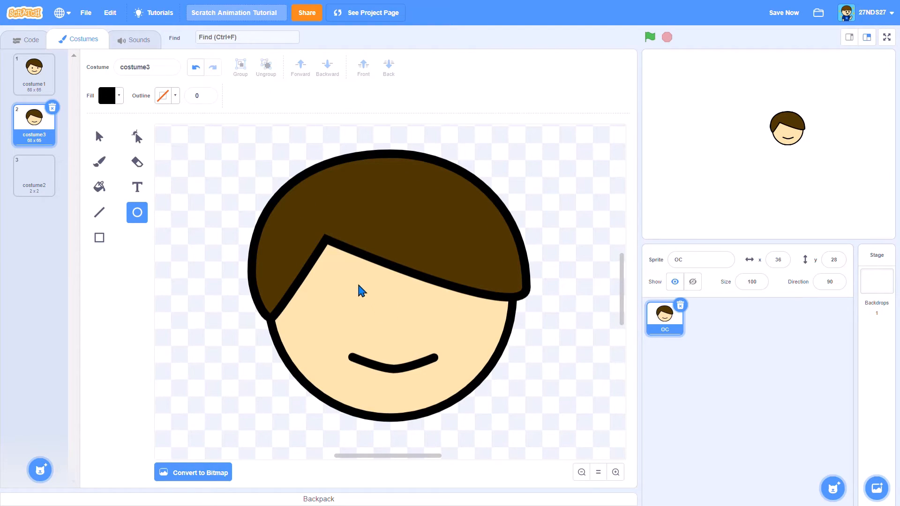
pyautogui.moveTo(349, 276); pyautogui.dragTo(381, 338)
pyautogui.moveTo(426, 285); pyautogui.dragTo(459, 341)
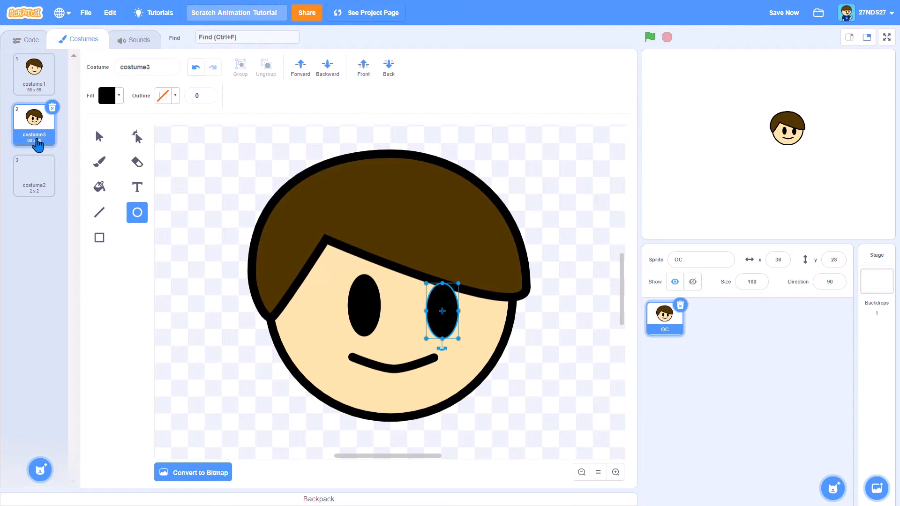
# Duplicate costume3 and delete both oval eyes from the copy
pyautogui.rightClick(38, 144)
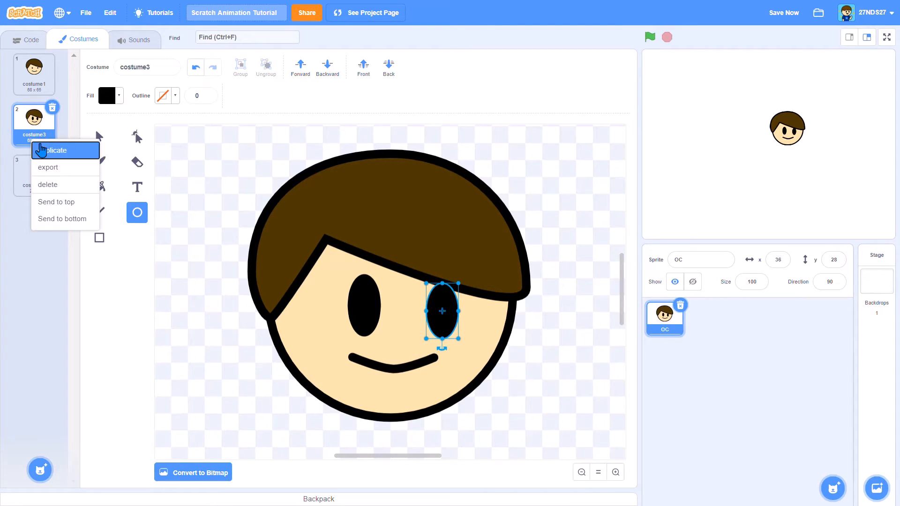
pyautogui.click(41, 149)
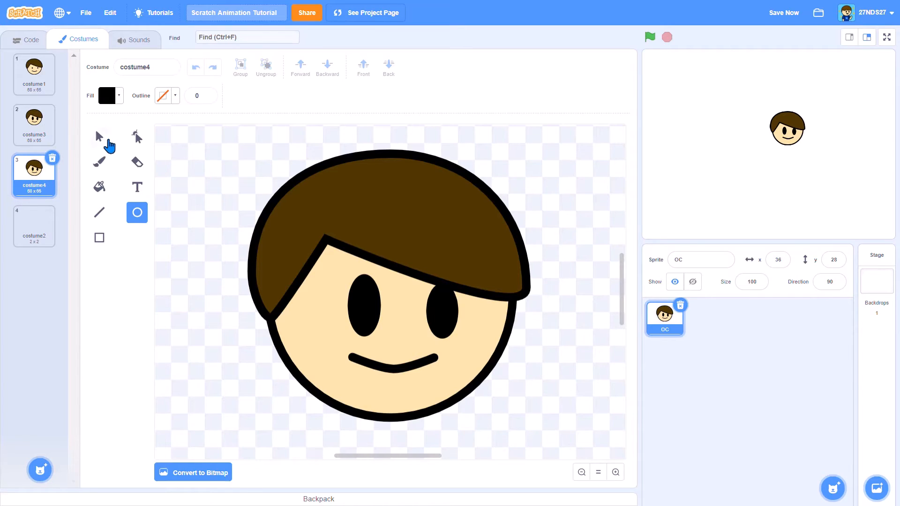
pyautogui.click(108, 141)
pyautogui.click(359, 322)
pyautogui.press('Delete')
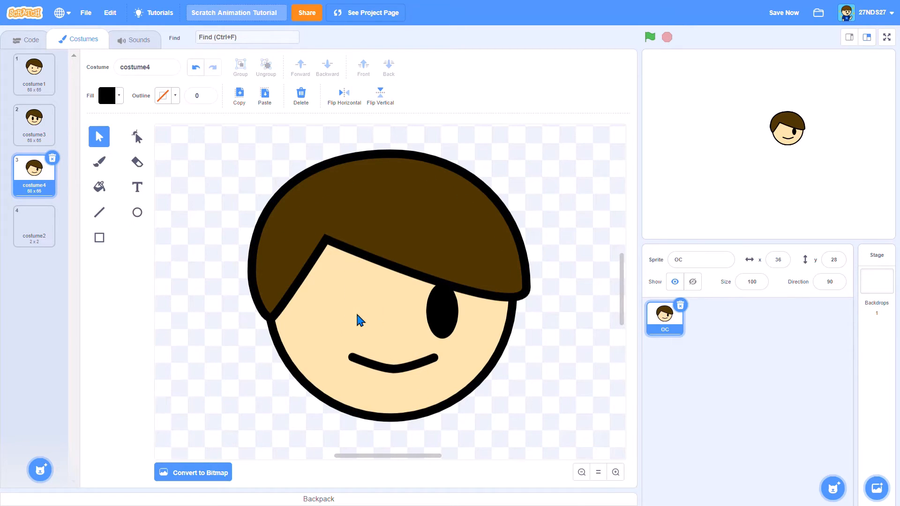
pyautogui.click(435, 309)
pyautogui.press('Delete')
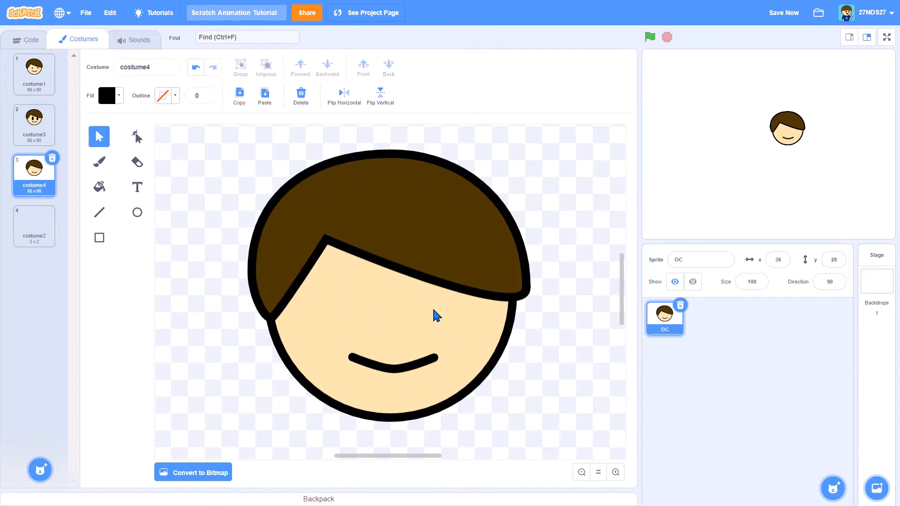
# Draw two vertical black lines with an outline width of 10 as the eyes in costume4
pyautogui.click(99, 213)
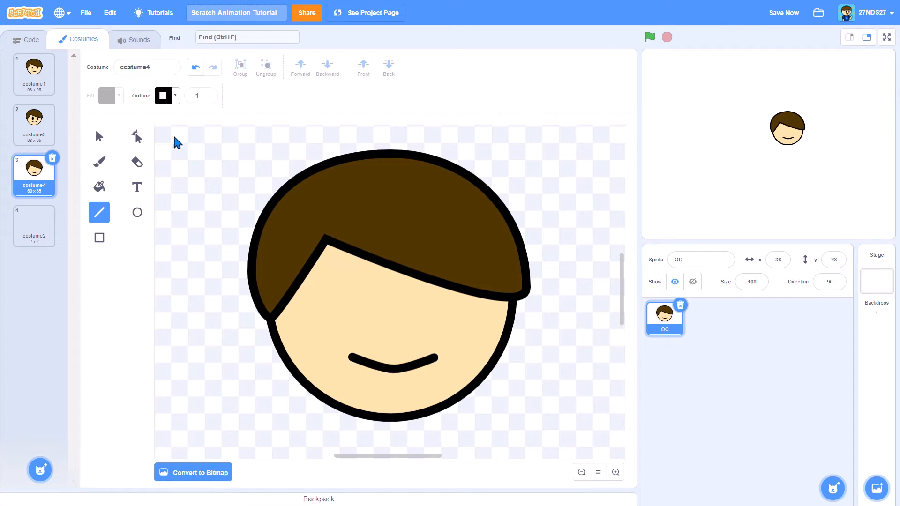
pyautogui.click(208, 100)
pyautogui.write('0')
pyautogui.press('Return')
pyautogui.moveTo(357, 287); pyautogui.dragTo(361, 335)
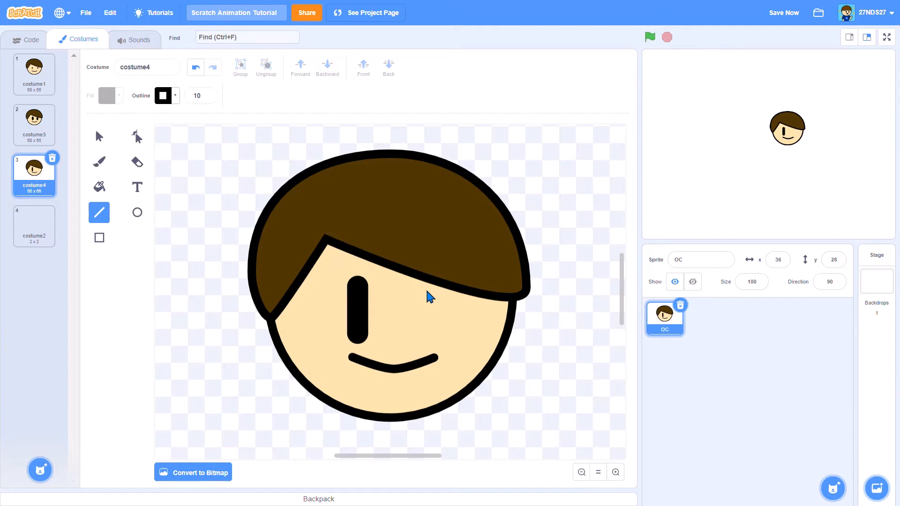
pyautogui.moveTo(425, 290); pyautogui.dragTo(429, 336)
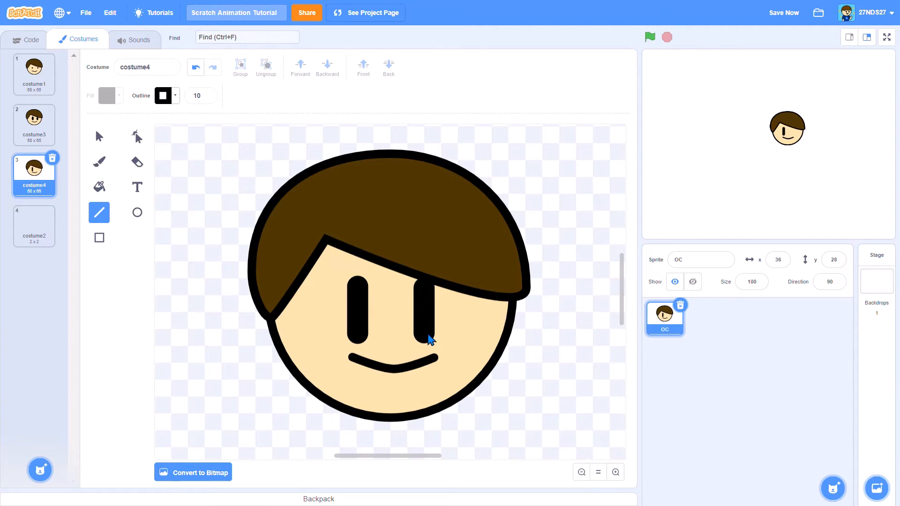
# Select both line eyes together and move them slightly to the right on the face
pyautogui.click(100, 136)
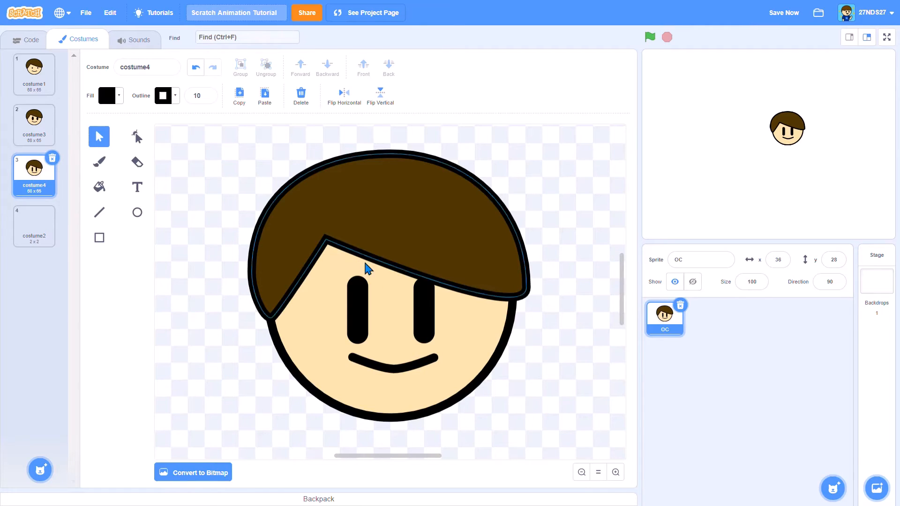
pyautogui.click(424, 329)
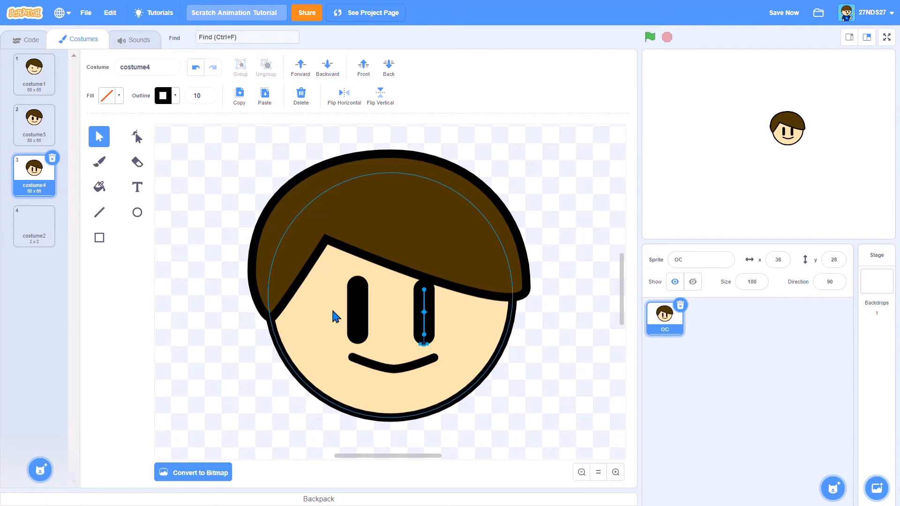
pyautogui.keyDown('shift'); pyautogui.click(367, 321); pyautogui.keyUp('shift')
pyautogui.moveTo(366, 321); pyautogui.dragTo(373, 321)
pyautogui.click(165, 346)
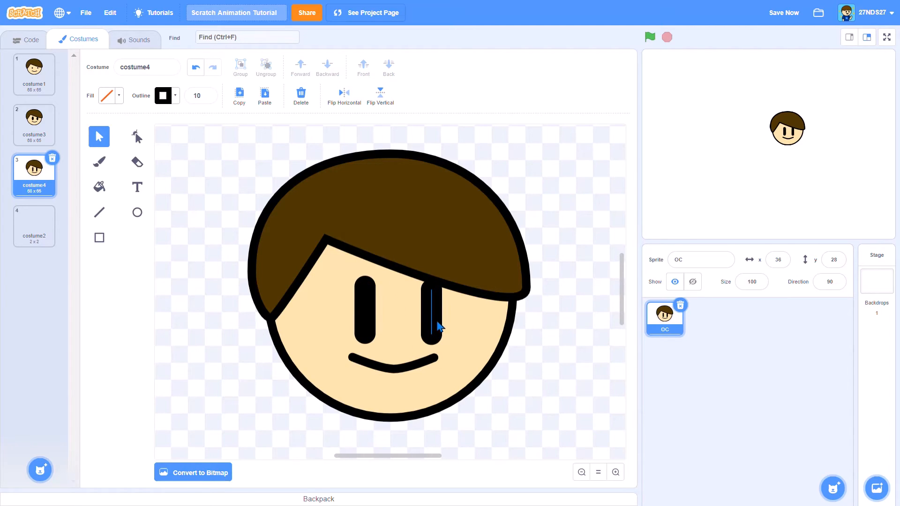
# Try to nudge the right eye line horizontally toward the left eye line
pyautogui.click(434, 329)
pyautogui.press('Left')
pyautogui.press('Left')
pyautogui.press('Left')
pyautogui.press('Left')
pyautogui.press('Left')
pyautogui.press('Left')
pyautogui.press('Left')
pyautogui.press('Left')
pyautogui.press('Left')
pyautogui.press('Left')
pyautogui.press('Left')
pyautogui.press('Left')
pyautogui.press('Left')
pyautogui.press('Left')
pyautogui.press('Left')
pyautogui.press('Left')
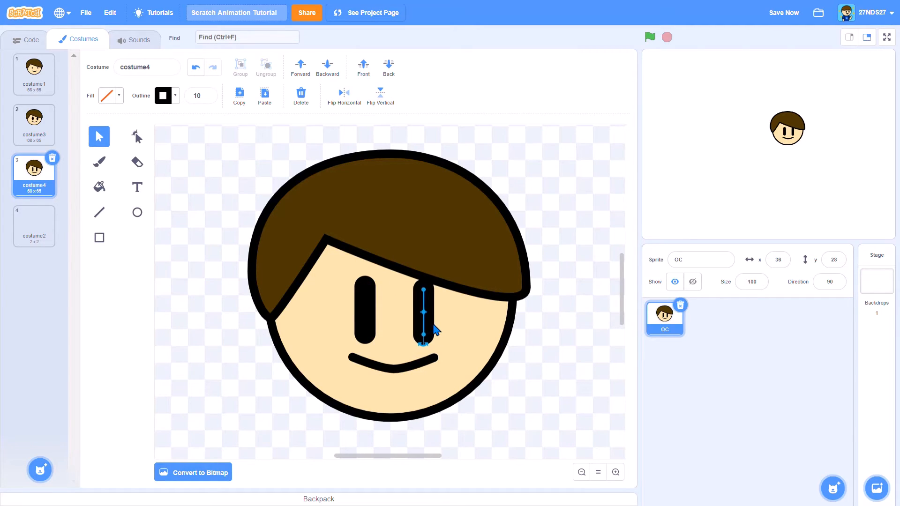
pyautogui.press('Left')
pyautogui.press('Left')
pyautogui.press('Left')
pyautogui.press('Left')
pyautogui.press('Left')
pyautogui.press('Left')
pyautogui.press('Left')
pyautogui.press('Left')
pyautogui.press('Left')
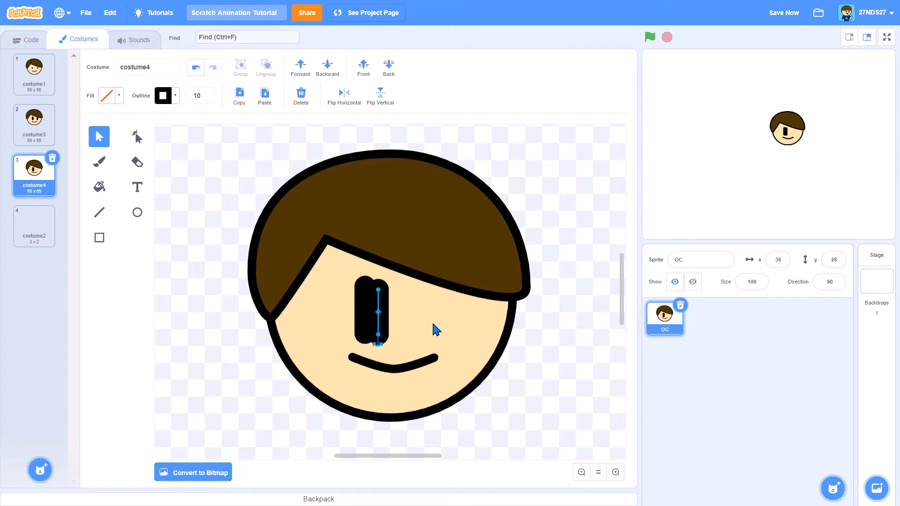
# Delete the right eye line and paste a copy of the left eye line in its place
pyautogui.press('Delete')
pyautogui.click(359, 322)
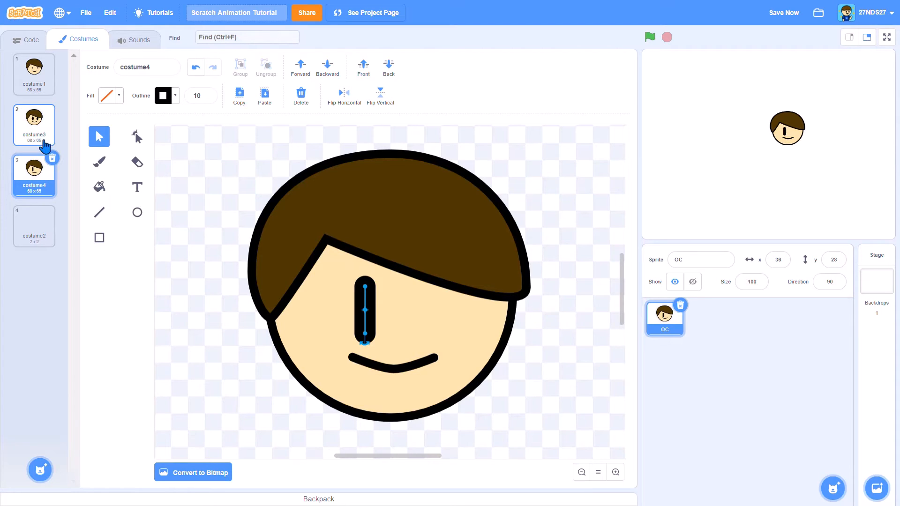
pyautogui.click(41, 134)
pyautogui.click(48, 177)
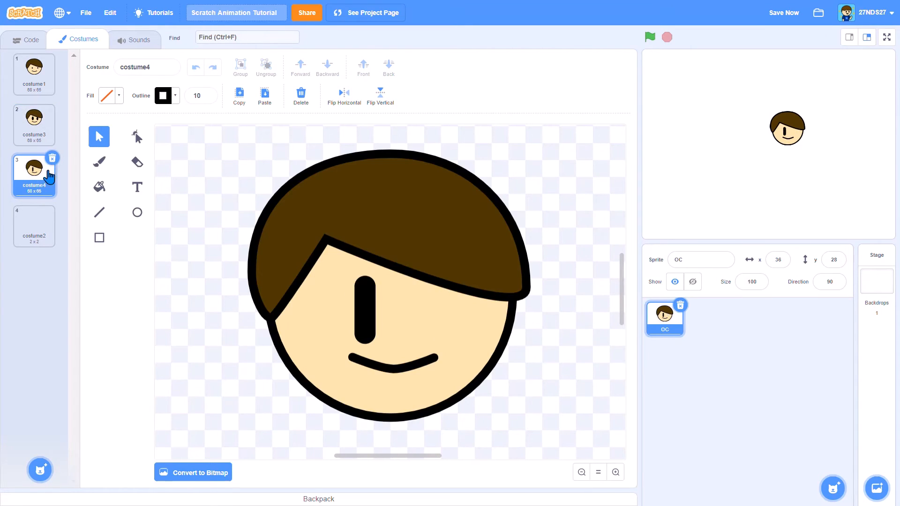
pyautogui.click(265, 96)
# Nudge the pasted eye line horizontally to the right eye's position and select both eye lines together
pyautogui.press('Right')
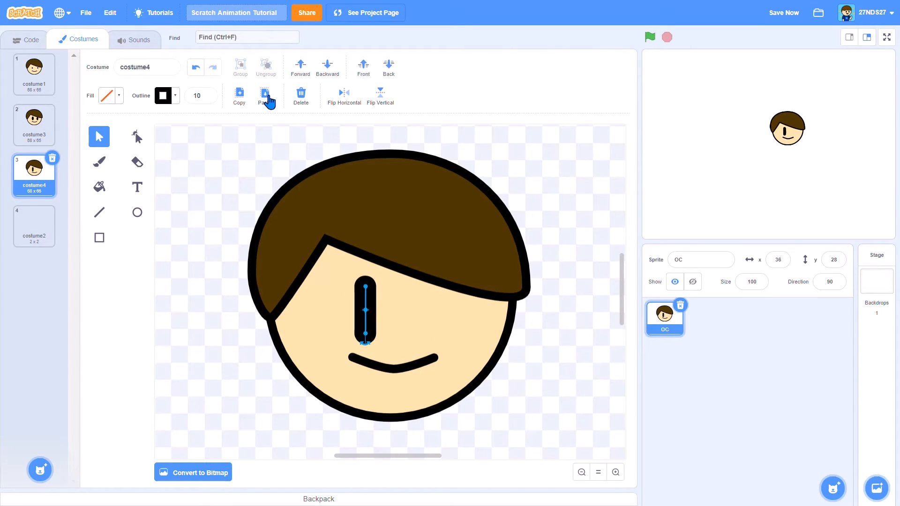
pyautogui.press('Right')
pyautogui.press('Right')
pyautogui.press('Right')
pyautogui.press('Right')
pyautogui.press('Right')
pyautogui.press('Right')
pyautogui.press('Right')
pyautogui.press('Right')
pyautogui.press('Right')
pyautogui.press('Right')
pyautogui.press('Right')
pyautogui.press('Right')
pyautogui.press('Right')
pyautogui.press('Right')
pyautogui.press('Right')
pyautogui.press('Right')
pyautogui.press('Right')
pyautogui.press('Right')
pyautogui.press('Right')
pyautogui.press('Right')
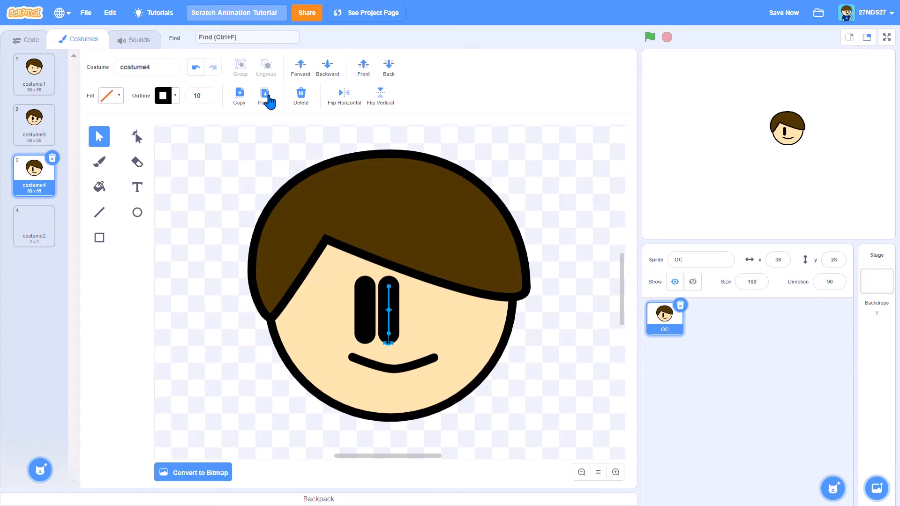
pyautogui.press('Right')
pyautogui.press('Right')
pyautogui.press('Right')
pyautogui.press('Right')
pyautogui.press('Right')
pyautogui.press('Right')
pyautogui.press('Right')
pyautogui.press('Right')
pyautogui.press('Right')
pyautogui.press('Right')
pyautogui.press('Right')
pyautogui.press('Right')
pyautogui.press('Right')
pyautogui.press('Right')
pyautogui.press('Right')
pyautogui.press('Right')
pyautogui.press('Right')
pyautogui.press('Right')
pyautogui.press('Right')
pyautogui.press('Right')
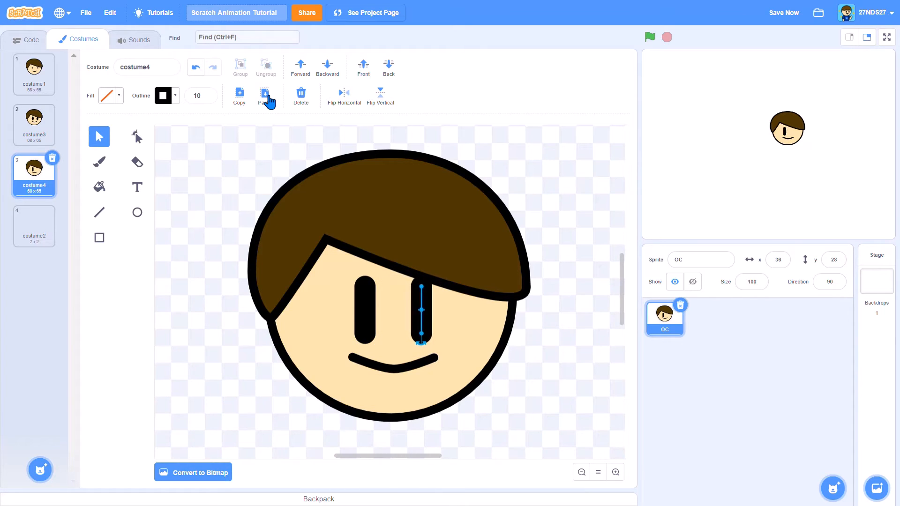
pyautogui.press('Right')
pyautogui.press('Right')
pyautogui.press('Right')
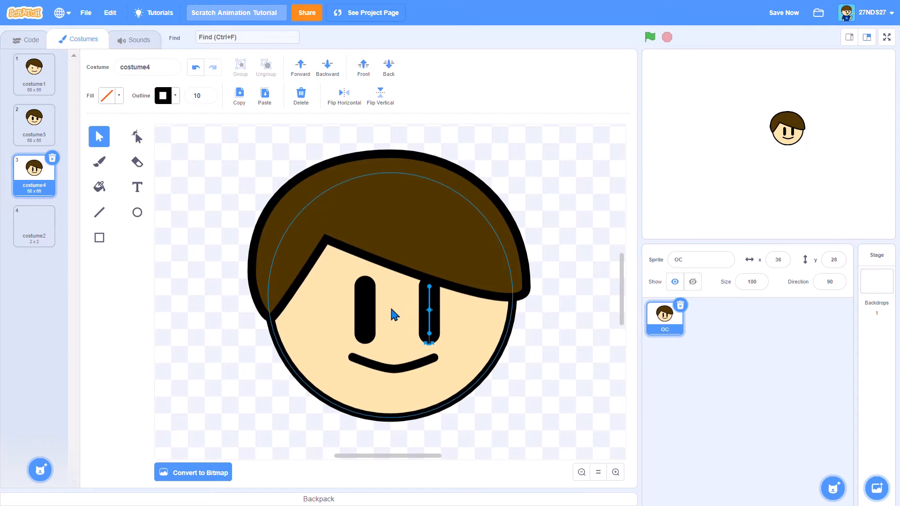
pyautogui.keyDown('shift'); pyautogui.click(366, 324); pyautogui.keyUp('shift')
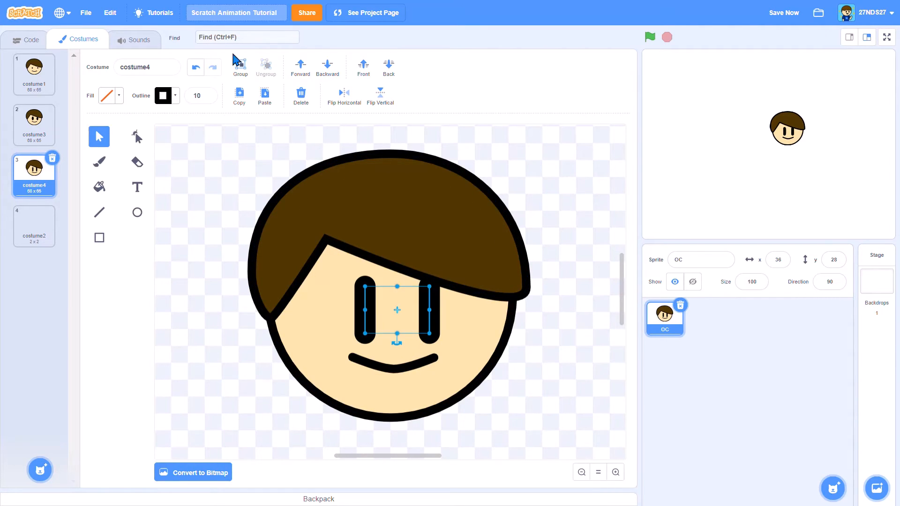
# Group the two line eyes and move the group slightly right and up on the face
pyautogui.click(242, 70)
pyautogui.click(172, 368)
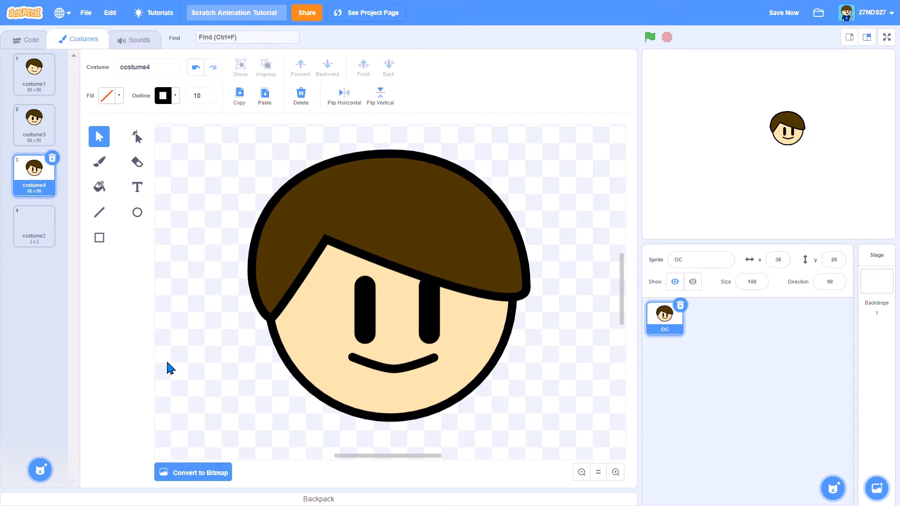
pyautogui.moveTo(370, 318)
pyautogui.mouseDown()
pyautogui.moveTo(307, 318)
pyautogui.moveTo(373, 315)
pyautogui.mouseUp()
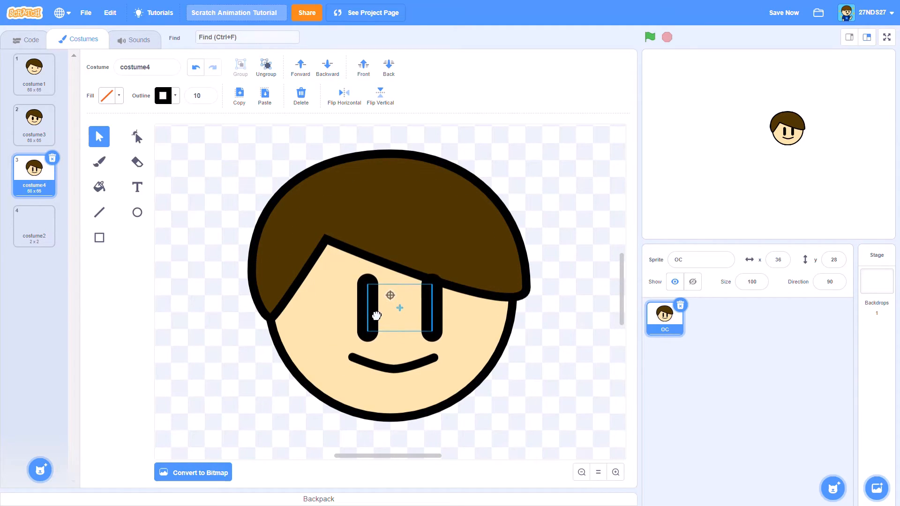
pyautogui.click(247, 354)
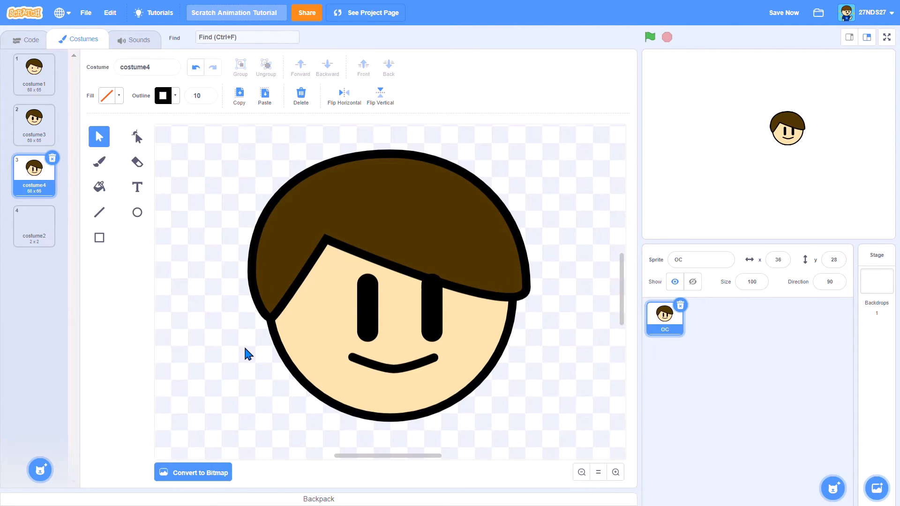
pyautogui.hotkey('ctrl', 'Left')
pyautogui.hotkey('ctrl', 'Right')
# Draw a rectangle with the face's skin-colour fill and outline width 0 over the tops of both line eyes
pyautogui.click(332, 324)
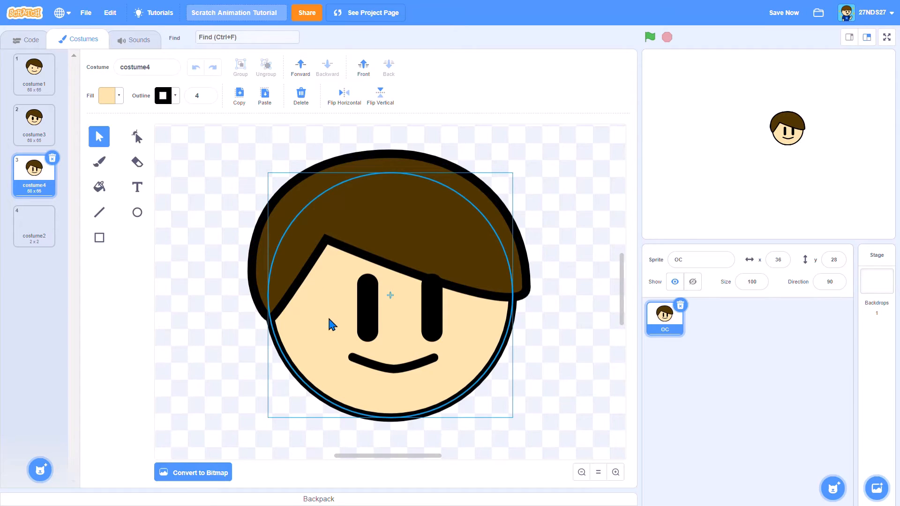
pyautogui.click(101, 237)
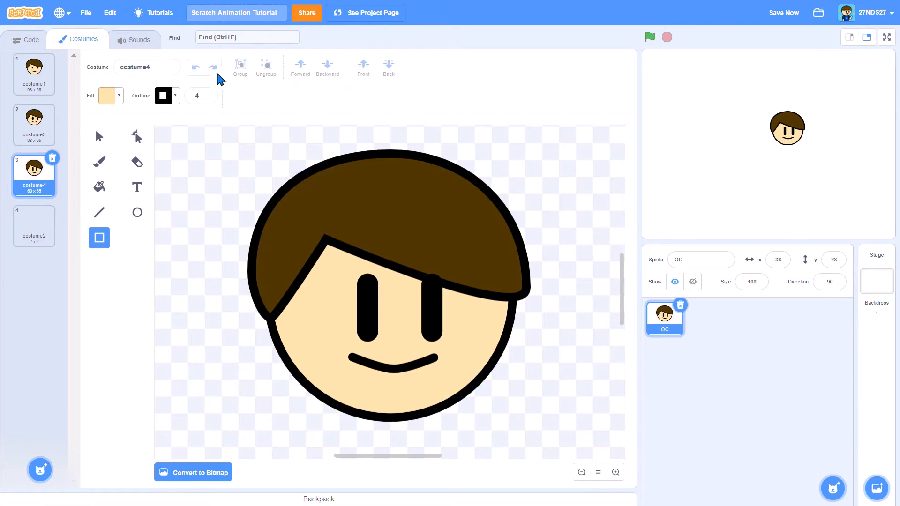
pyautogui.click(207, 96)
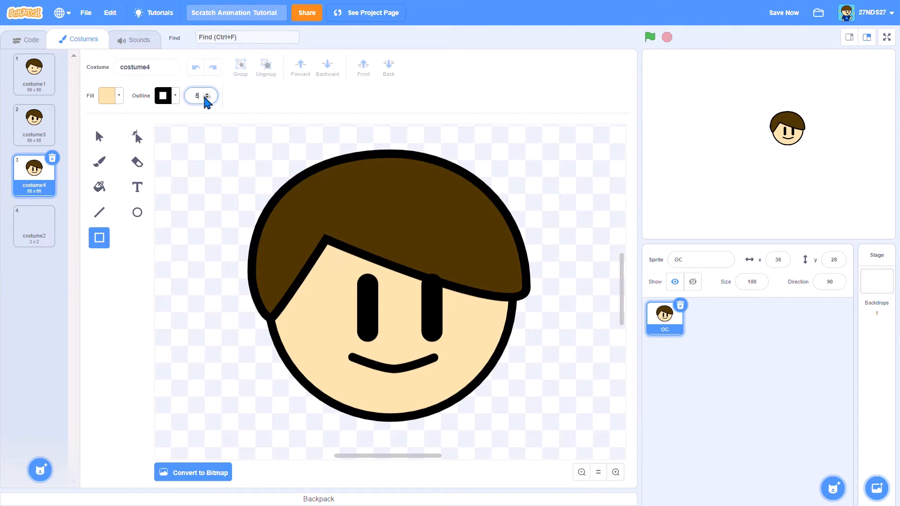
pyautogui.click(204, 98)
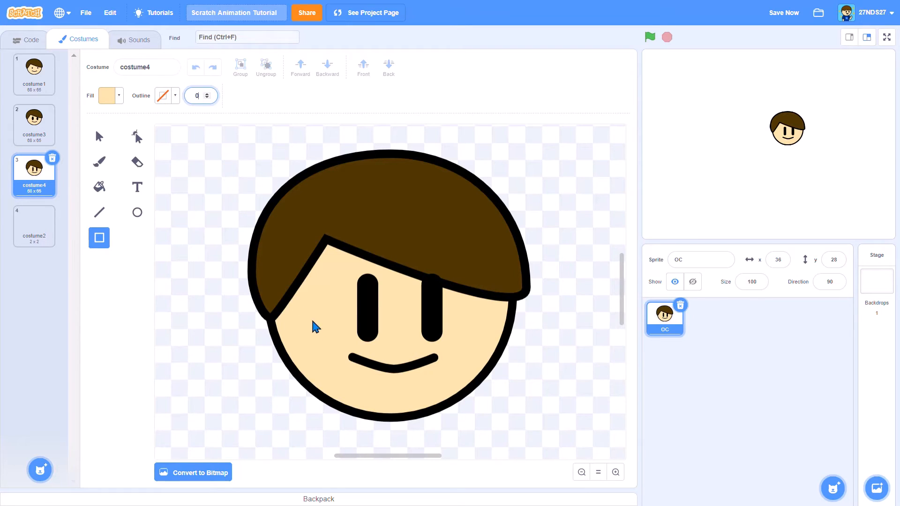
pyautogui.moveTo(347, 329)
pyautogui.mouseDown()
pyautogui.moveTo(406, 344)
pyautogui.moveTo(463, 345)
pyautogui.moveTo(428, 291)
pyautogui.moveTo(416, 288)
pyautogui.mouseUp()
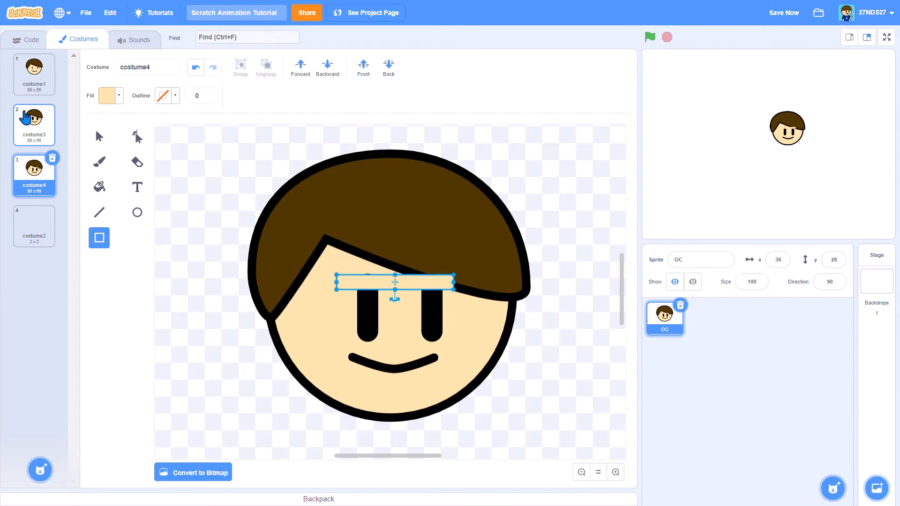
# Bring the hair to the front so it overlaps the skin-coloured rectangle
pyautogui.click(98, 136)
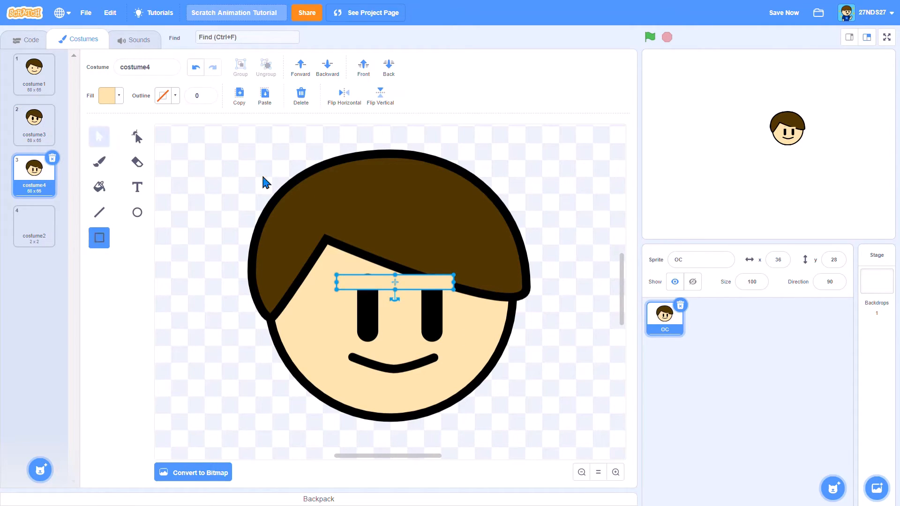
pyautogui.click(284, 181)
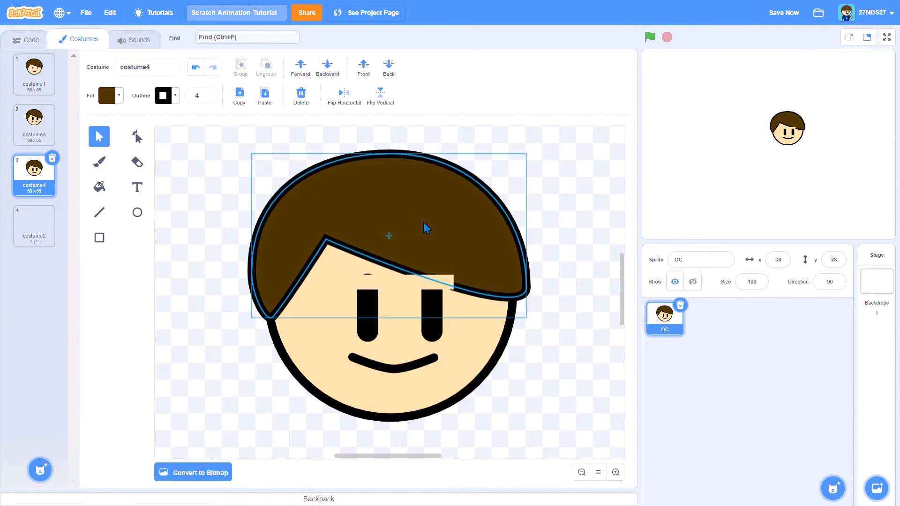
pyautogui.click(365, 70)
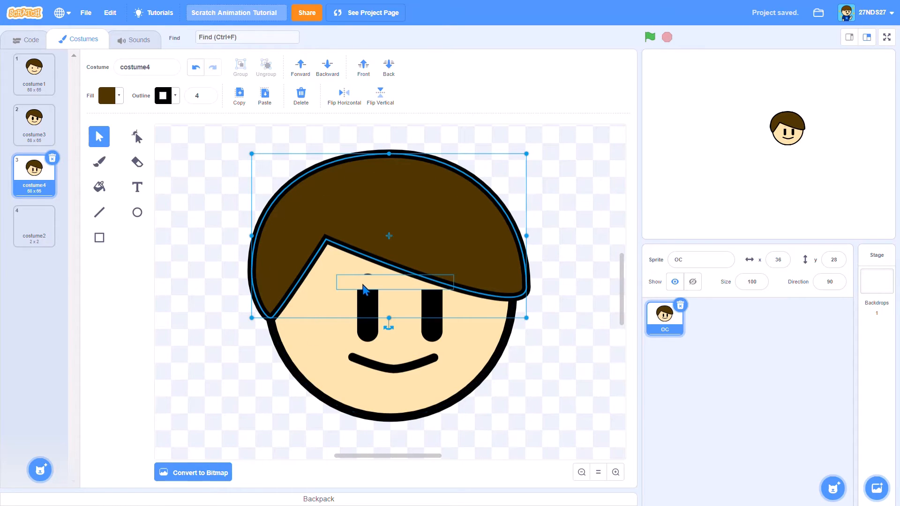
# Reposition and heighten the skin-coloured rectangle over the eye tops, and draw a second one covering the lower parts of both line eyes
pyautogui.click(377, 286)
pyautogui.moveTo(377, 288); pyautogui.dragTo(329, 348)
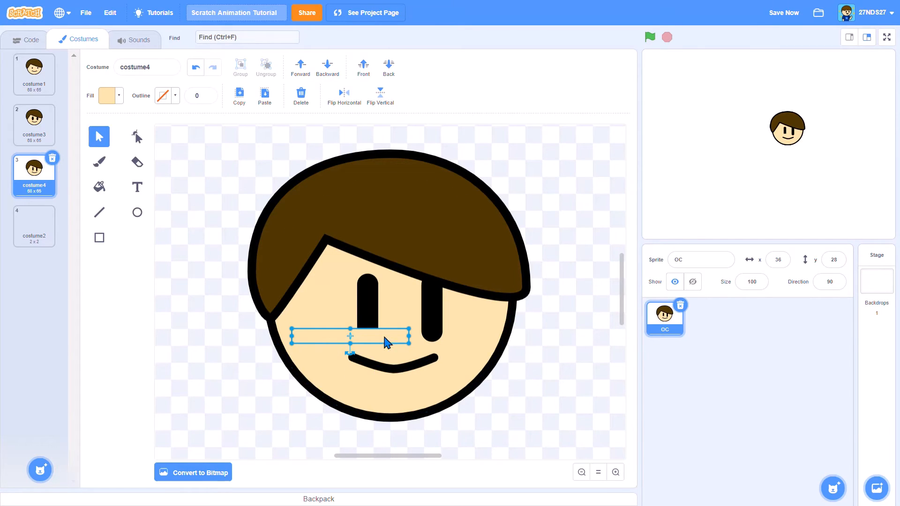
pyautogui.moveTo(387, 346); pyautogui.dragTo(406, 311)
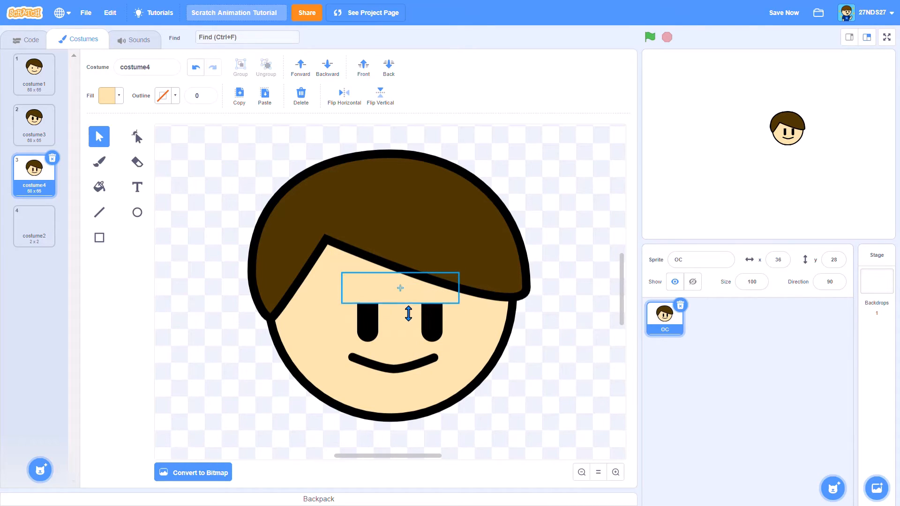
pyautogui.click(106, 241)
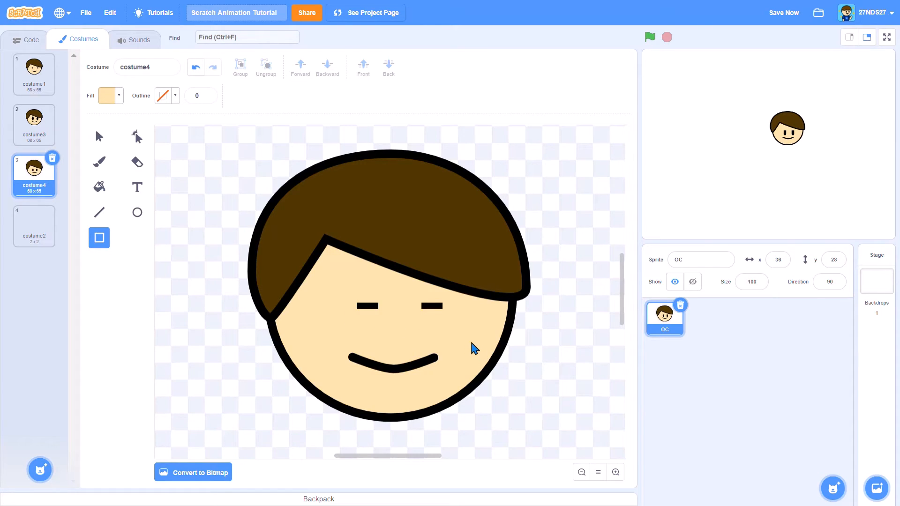
pyautogui.moveTo(472, 343); pyautogui.dragTo(473, 344)
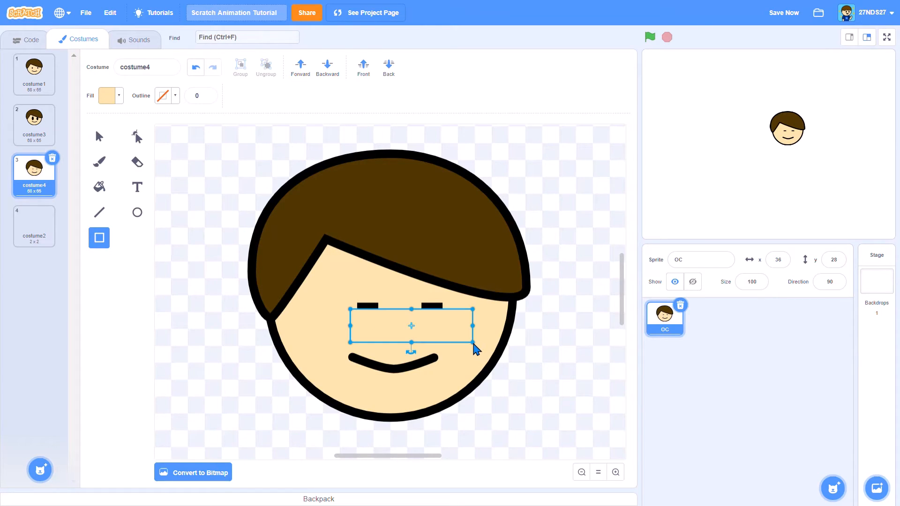
# In costume3, draw skin-coloured rectangles over the upper and lower parts of both oval eyes
pyautogui.click(48, 139)
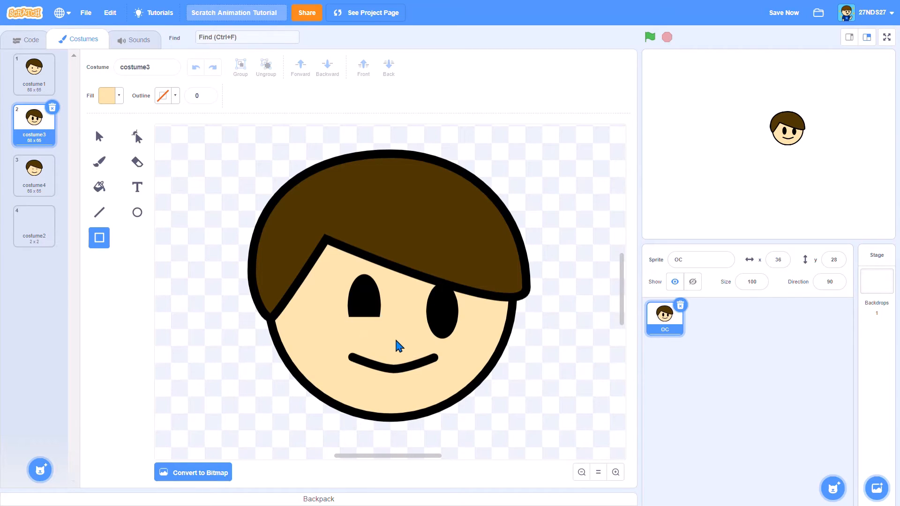
pyautogui.moveTo(334, 316); pyautogui.dragTo(395, 345)
pyautogui.moveTo(334, 266); pyautogui.dragTo(477, 299)
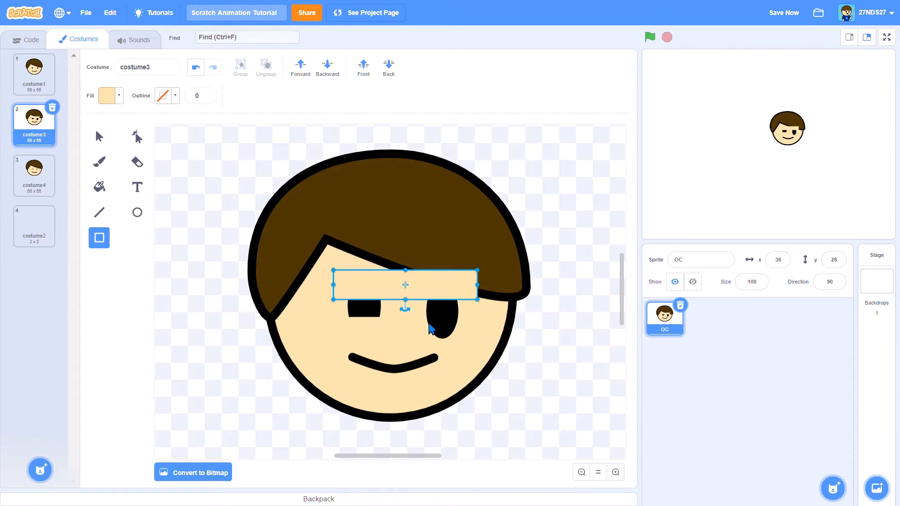
pyautogui.moveTo(421, 323); pyautogui.dragTo(472, 344)
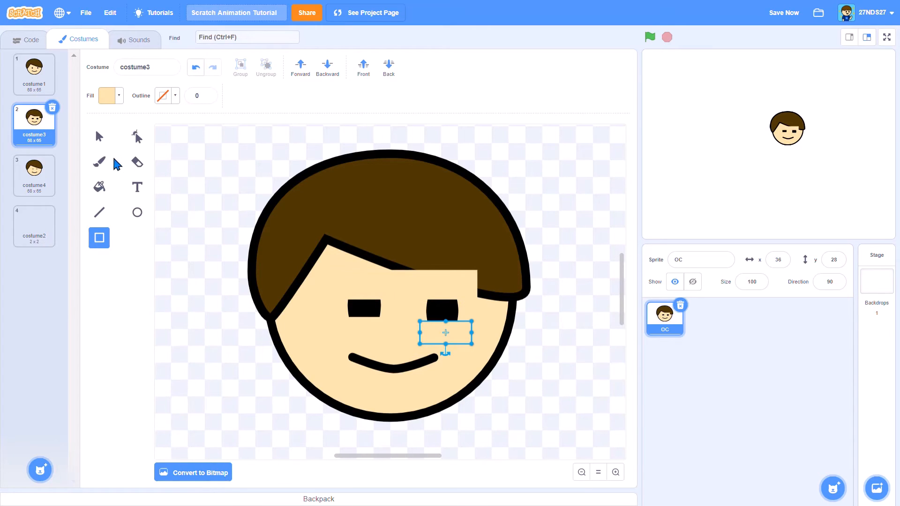
# Bring the hair in costume3 to the front, above the skin-coloured rectangles
pyautogui.click(99, 136)
pyautogui.click(374, 201)
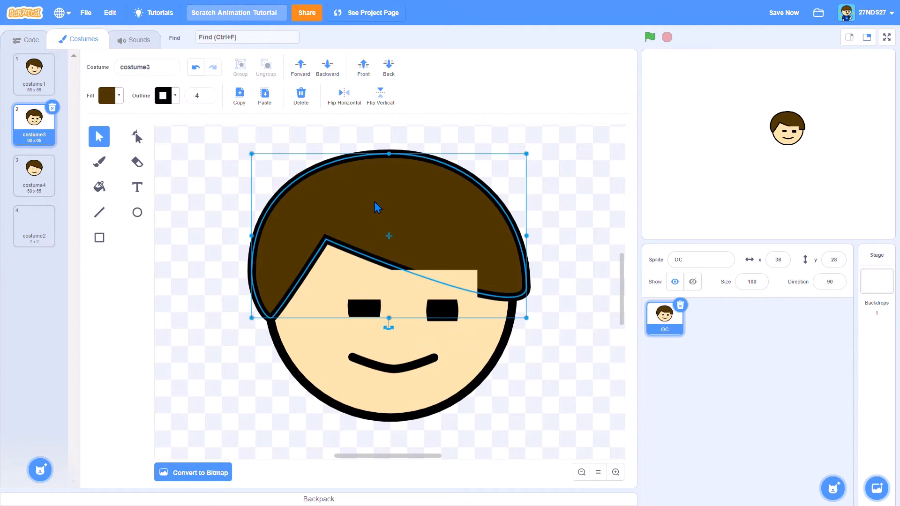
pyautogui.click(368, 69)
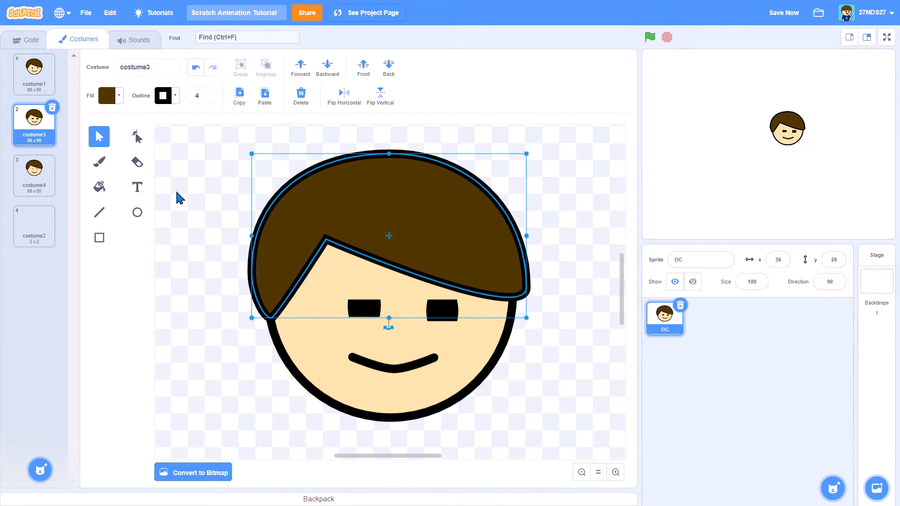
pyautogui.click(207, 249)
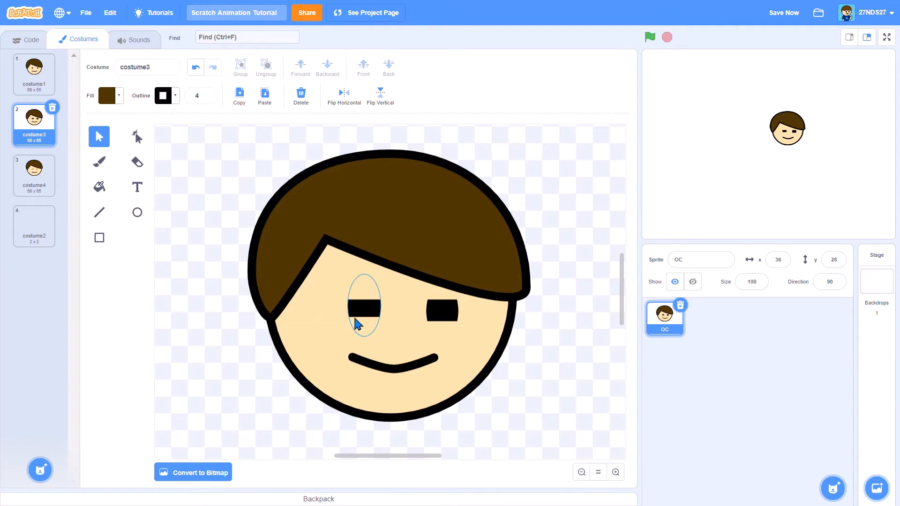
# Delete the skin-coloured rectangles covering the oval eyes in costume3
pyautogui.moveTo(337, 317); pyautogui.dragTo(441, 346)
pyautogui.press('Delete')
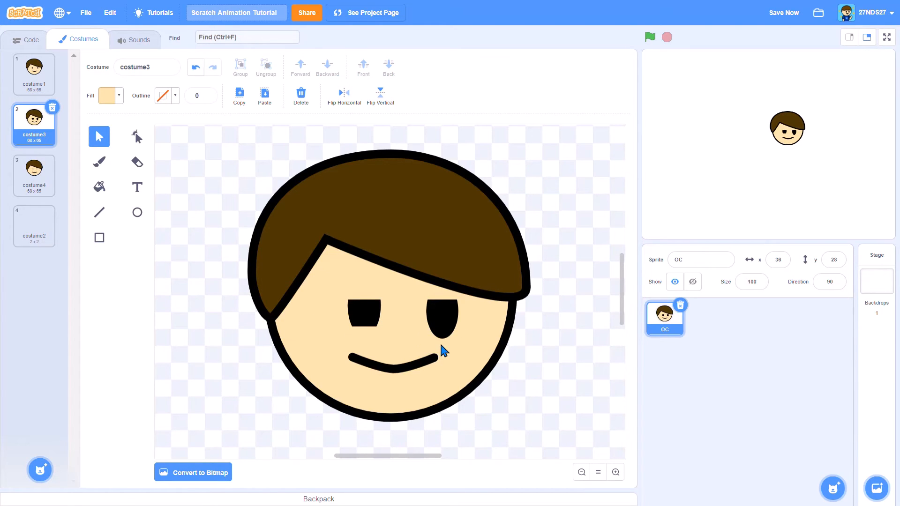
pyautogui.click(353, 345)
pyautogui.press('Delete')
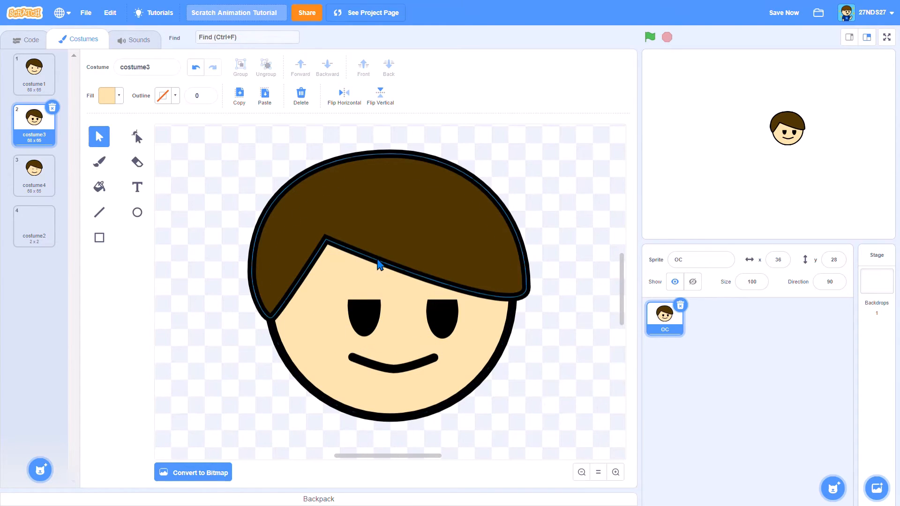
pyautogui.click(362, 296)
pyautogui.press('Delete')
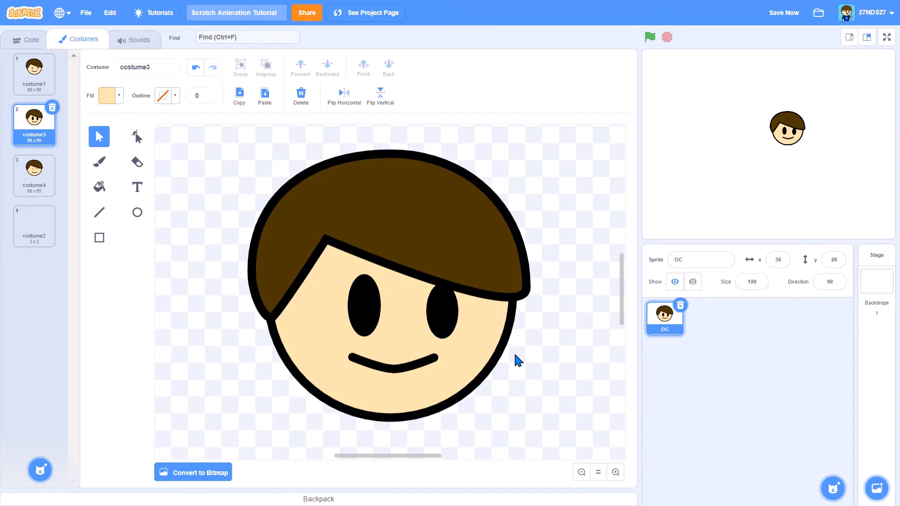
# Delete the right oval eye and paste a copy of the left oval eye
pyautogui.click(440, 331)
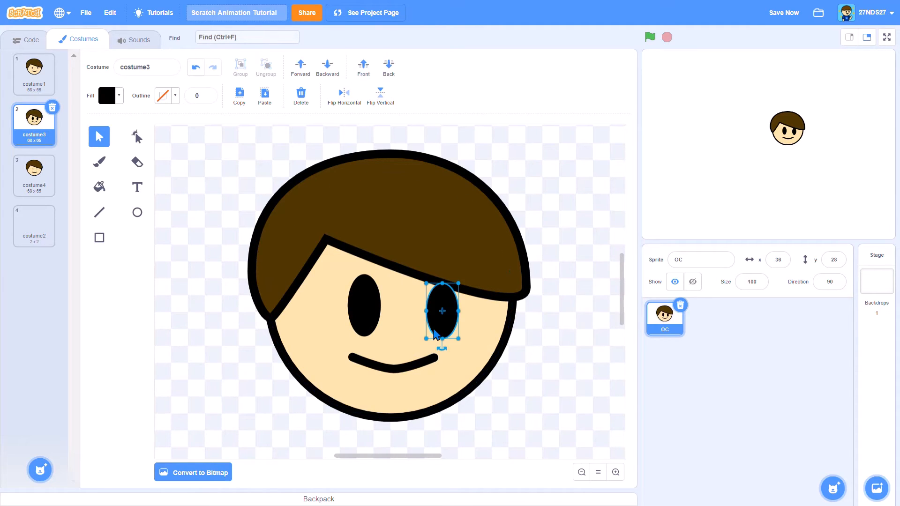
pyautogui.press('Delete')
pyautogui.click(356, 299)
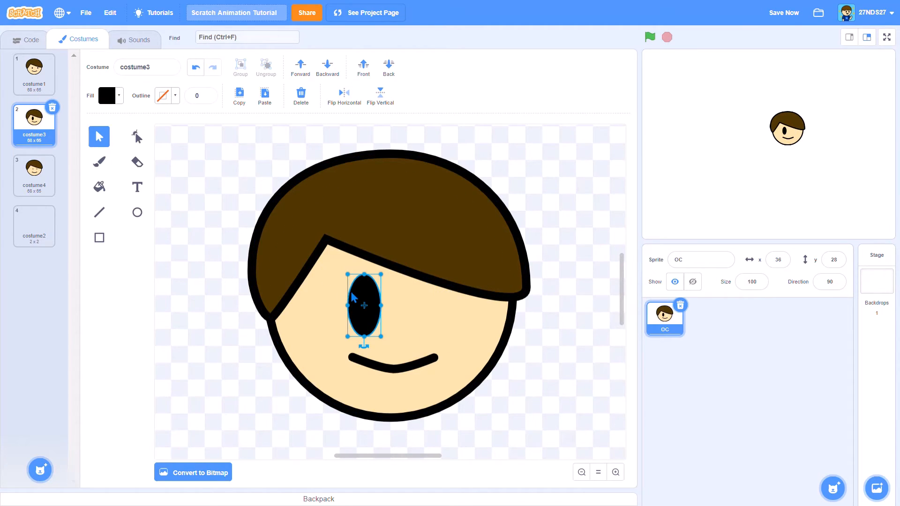
pyautogui.click(245, 99)
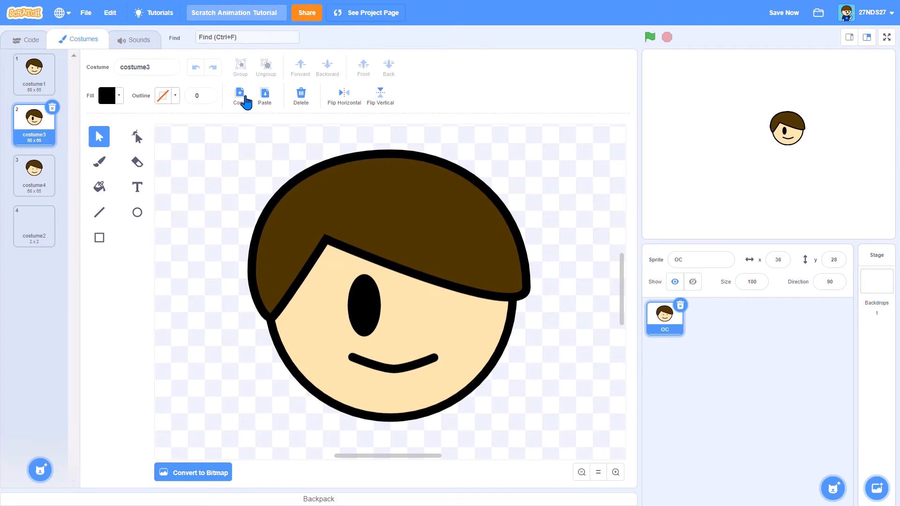
pyautogui.click(268, 97)
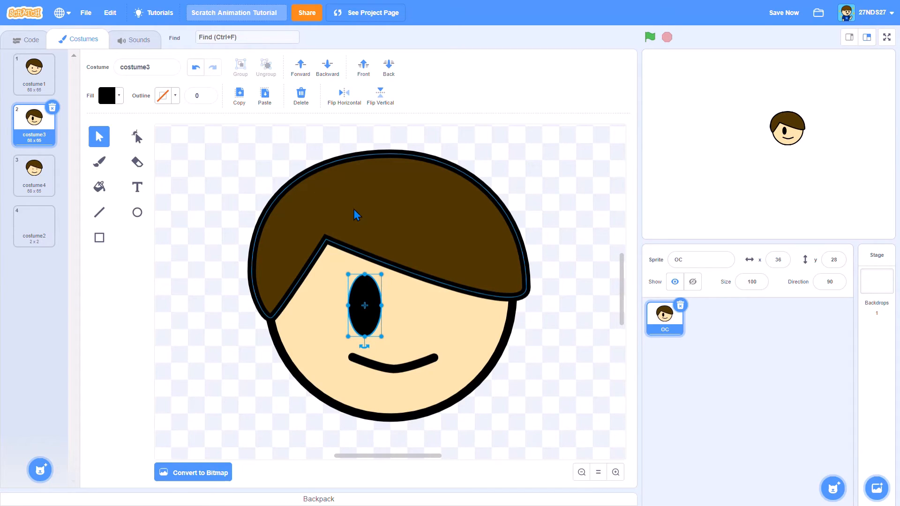
# Nudge the pasted oval eye horizontally to the right eye's position, level with the left eye
pyautogui.press('Right')
pyautogui.press('Right')
pyautogui.press('Right')
pyautogui.press('Right')
pyautogui.press('Right')
pyautogui.press('Right')
pyautogui.press('Right')
pyautogui.press('Right')
pyautogui.press('Right')
pyautogui.press('Right')
pyautogui.press('Right')
pyautogui.press('Right')
pyautogui.press('Right')
pyautogui.press('Right')
pyautogui.press('Right')
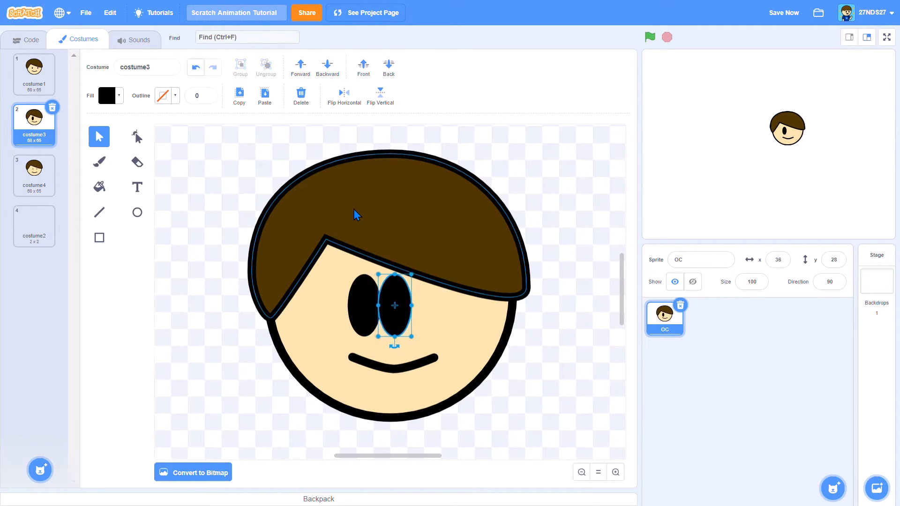
pyautogui.press('Right')
pyautogui.press('Right')
pyautogui.press('Right')
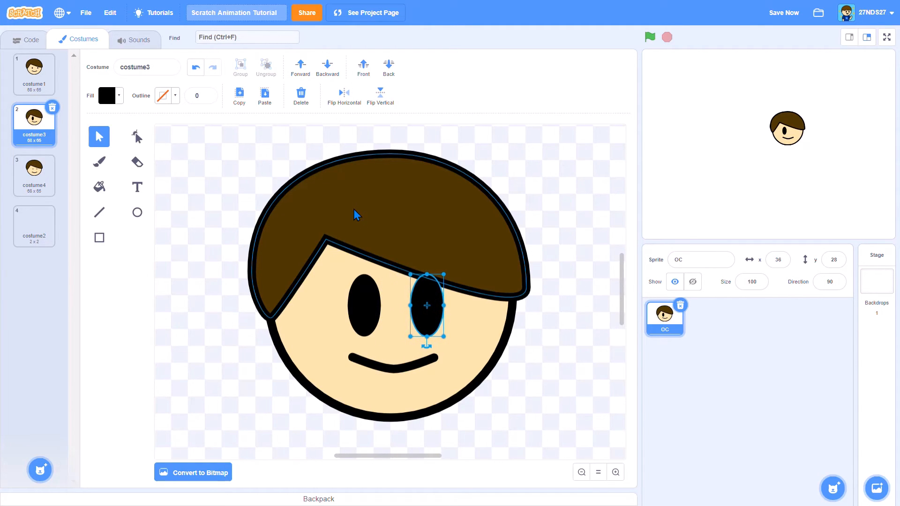
# Group the two oval eyes, and compare costume1's dot eyes with costume3's oval eyes
pyautogui.click(362, 317)
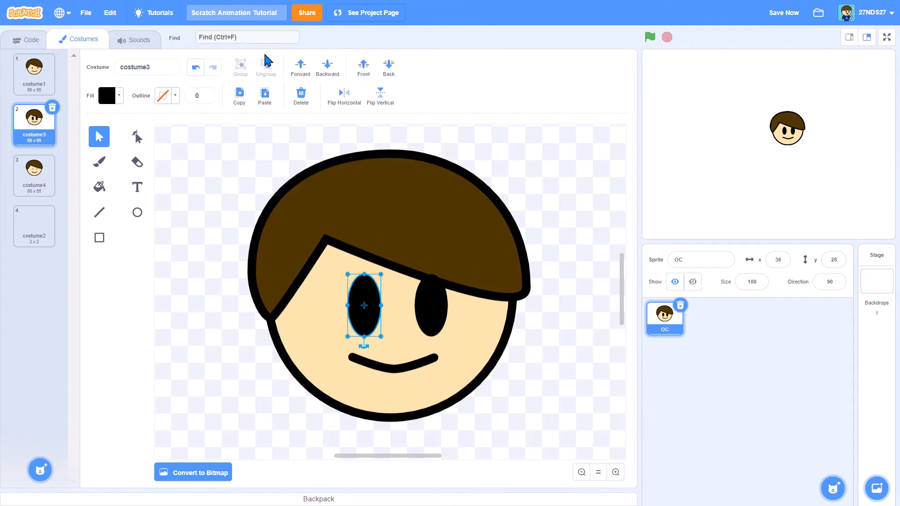
pyautogui.keyDown('shift'); pyautogui.click(429, 311); pyautogui.keyUp('shift')
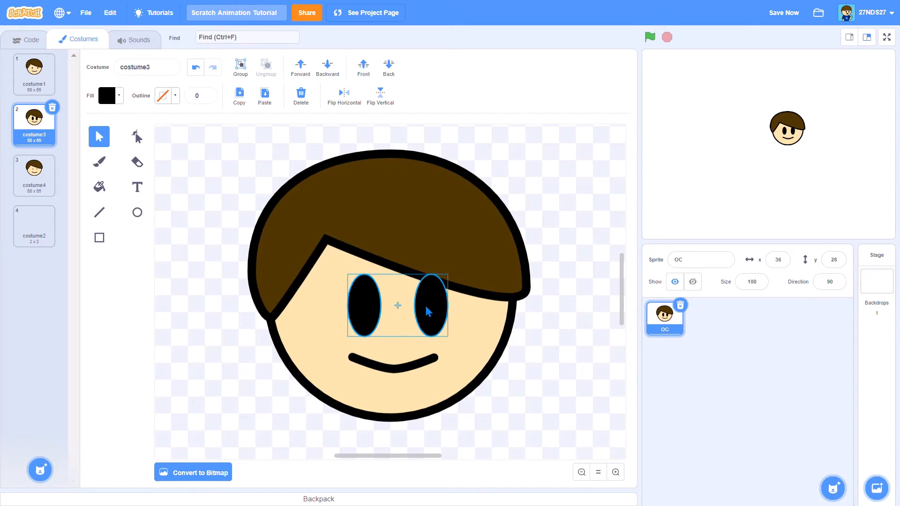
pyautogui.click(241, 67)
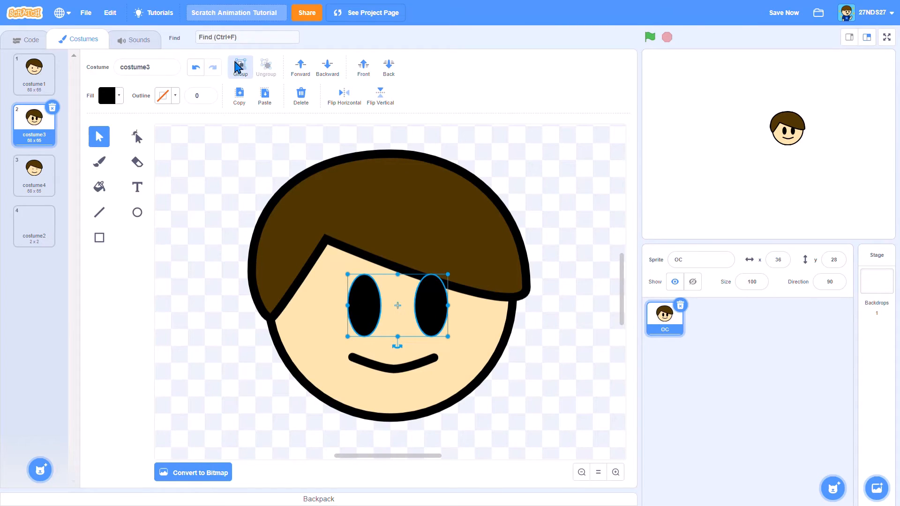
pyautogui.click(203, 183)
pyautogui.click(33, 71)
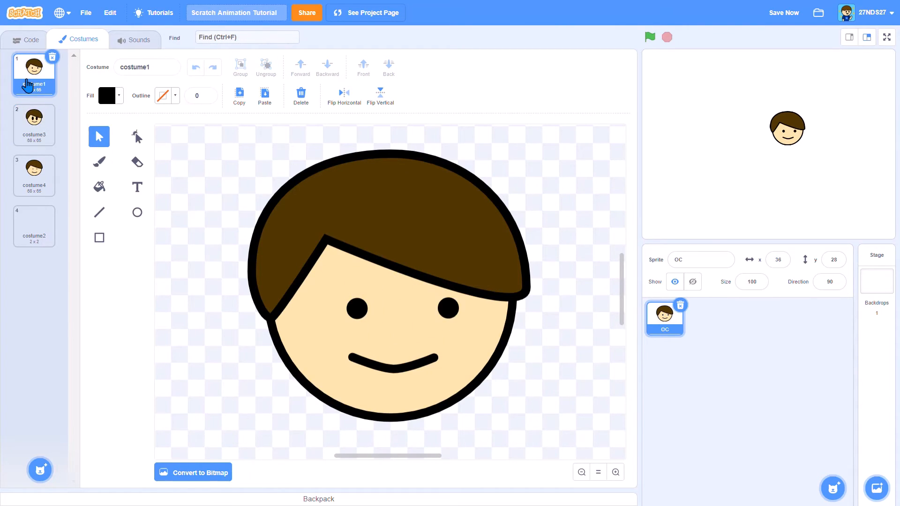
pyautogui.click(34, 121)
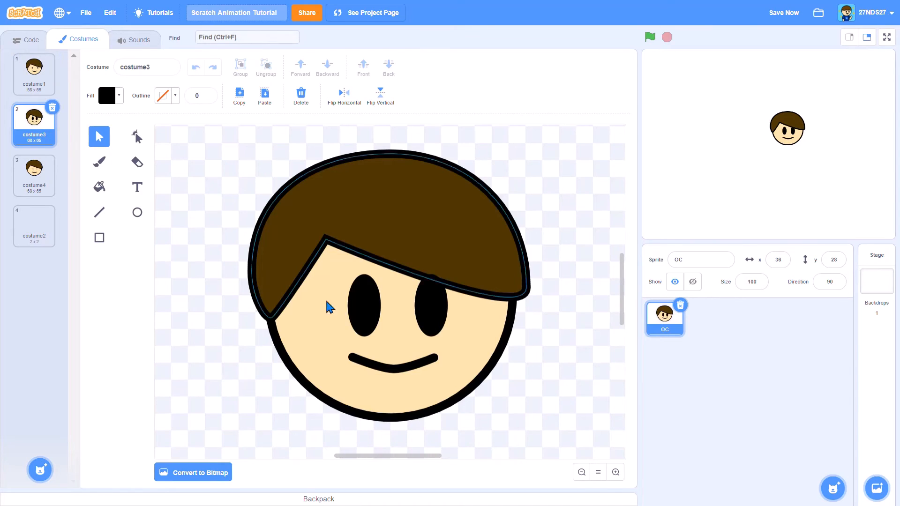
# Bring the hair to the front and move the grouped oval eyes slightly up so the right eye tucks under the fringe
pyautogui.click(356, 299)
pyautogui.moveTo(432, 308); pyautogui.dragTo(435, 308)
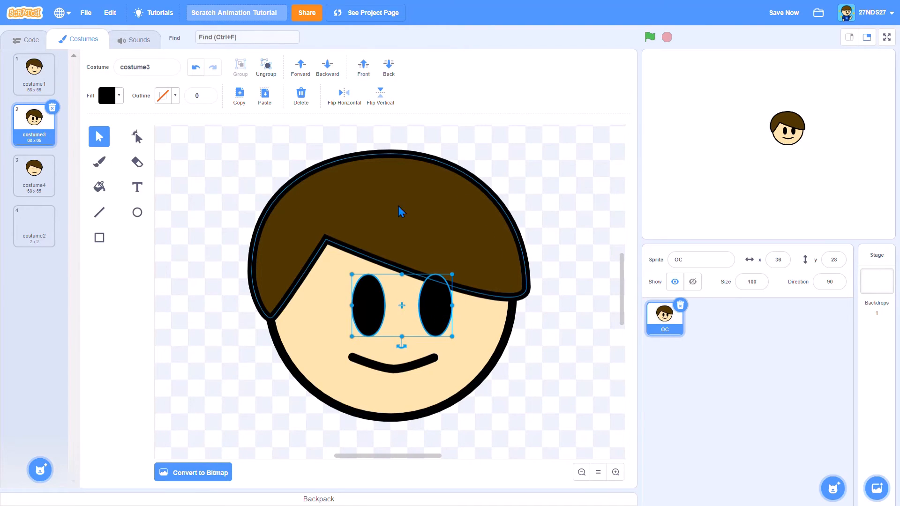
pyautogui.click(396, 194)
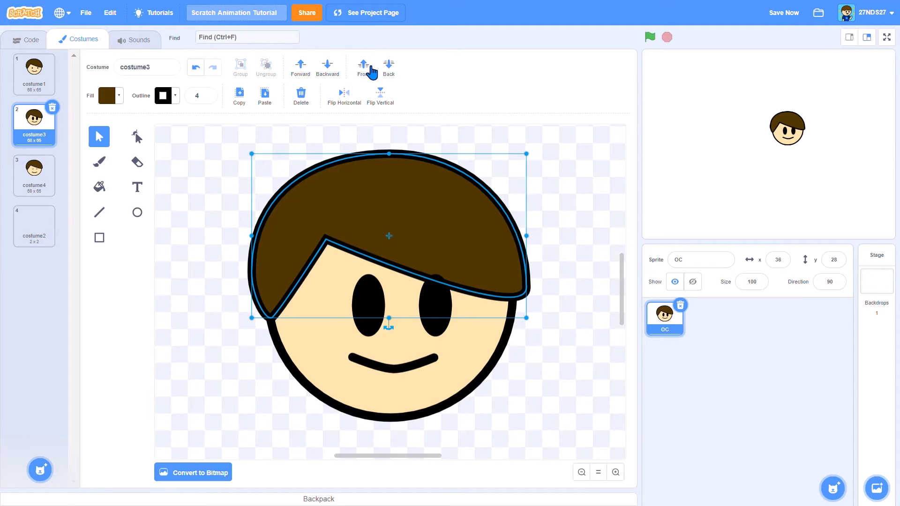
pyautogui.click(370, 71)
pyautogui.click(446, 317)
pyautogui.moveTo(446, 317)
pyautogui.mouseDown()
pyautogui.moveTo(485, 304)
pyautogui.moveTo(443, 309)
pyautogui.mouseUp()
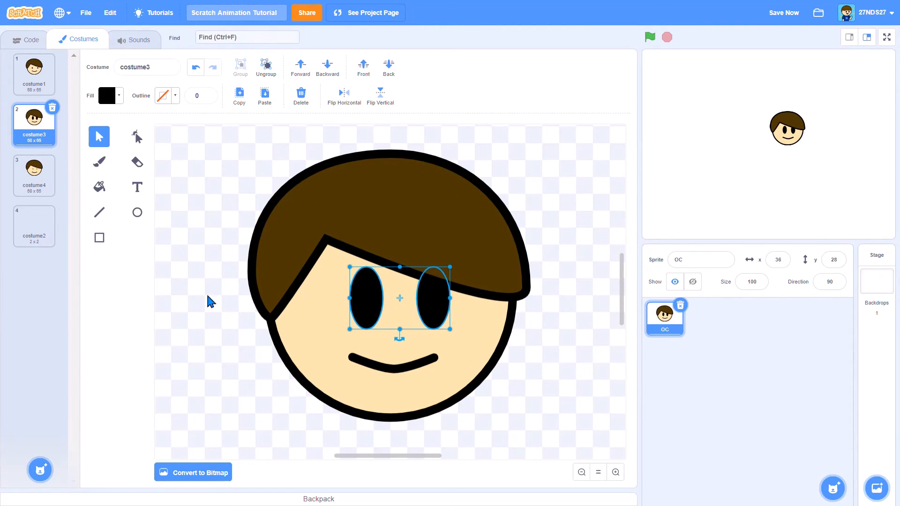
# Delete costume4 and costume1, keeping costume3 with the oval eyes
pyautogui.click(49, 171)
pyautogui.click(52, 159)
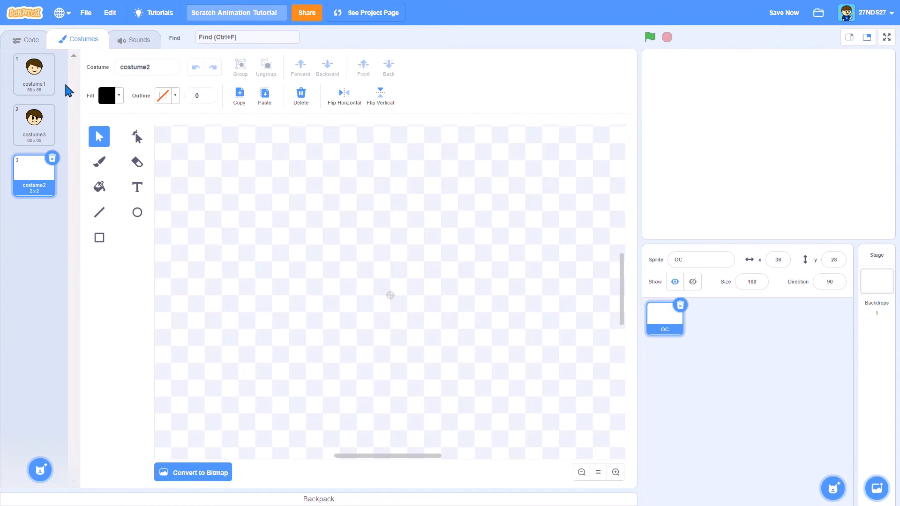
pyautogui.click(58, 57)
pyautogui.click(53, 57)
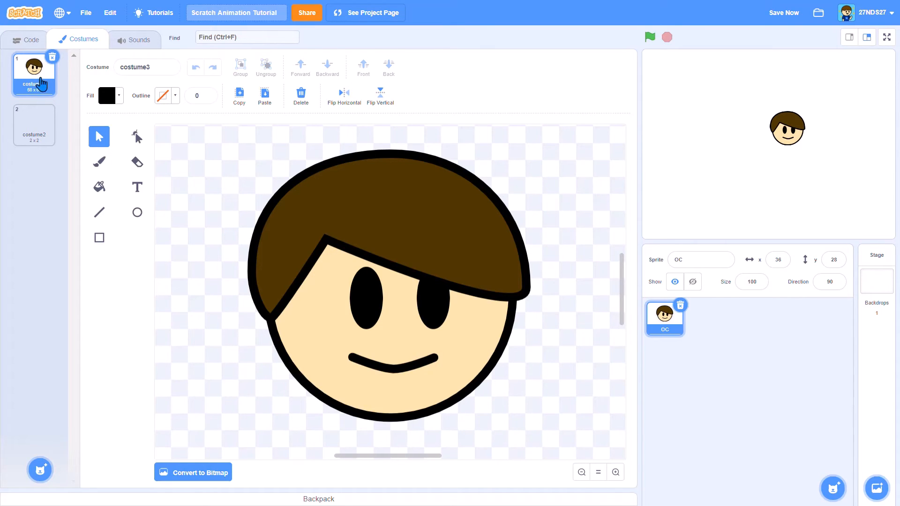
pyautogui.click(499, 256)
pyautogui.click(533, 325)
pyautogui.scroll(-3, 533, 325)
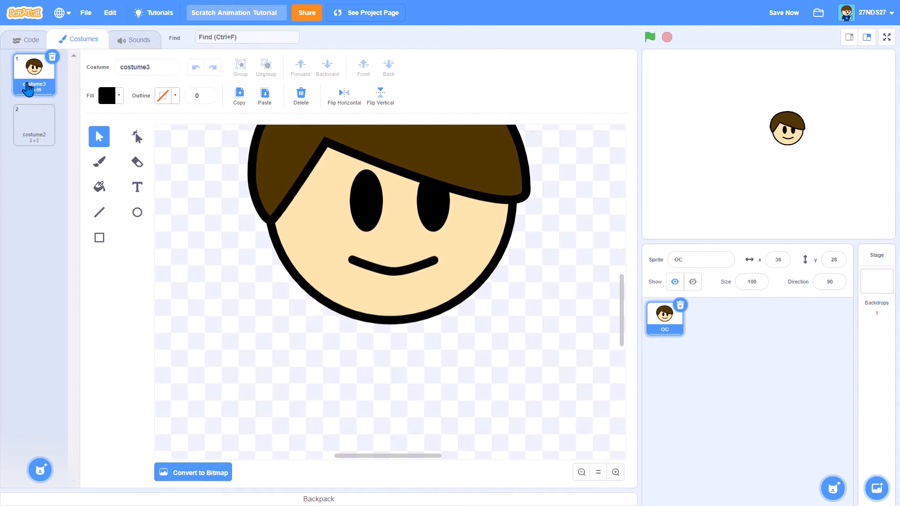
pyautogui.click(137, 213)
pyautogui.moveTo(337, 292); pyautogui.dragTo(441, 422)
pyautogui.click(391, 67)
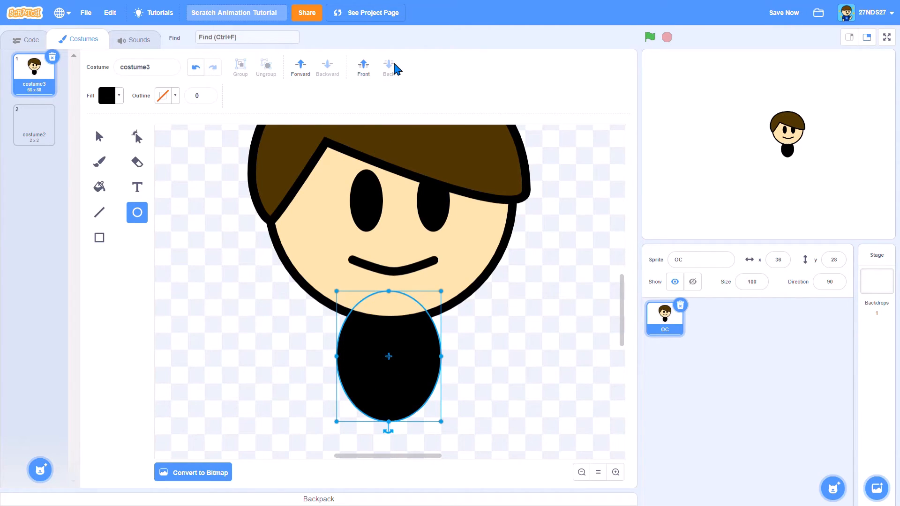
pyautogui.press('Delete')
pyautogui.click(110, 244)
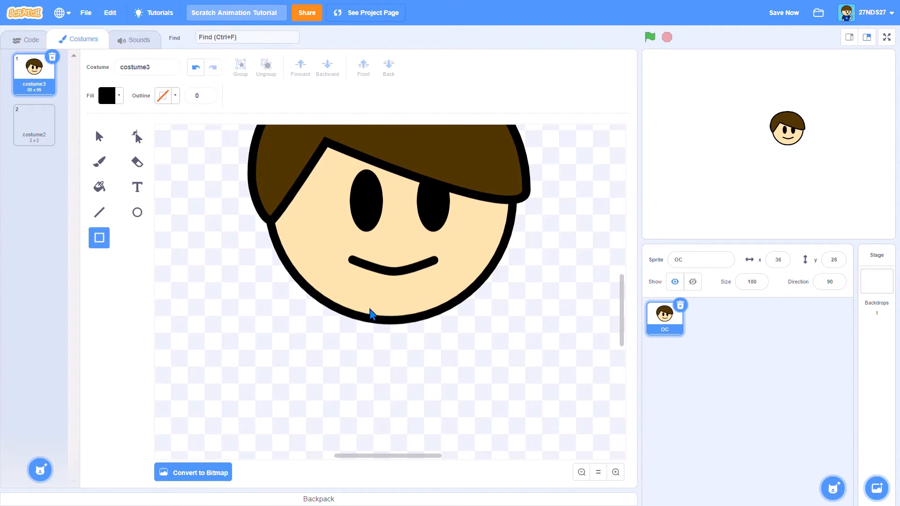
pyautogui.moveTo(342, 300); pyautogui.dragTo(450, 439)
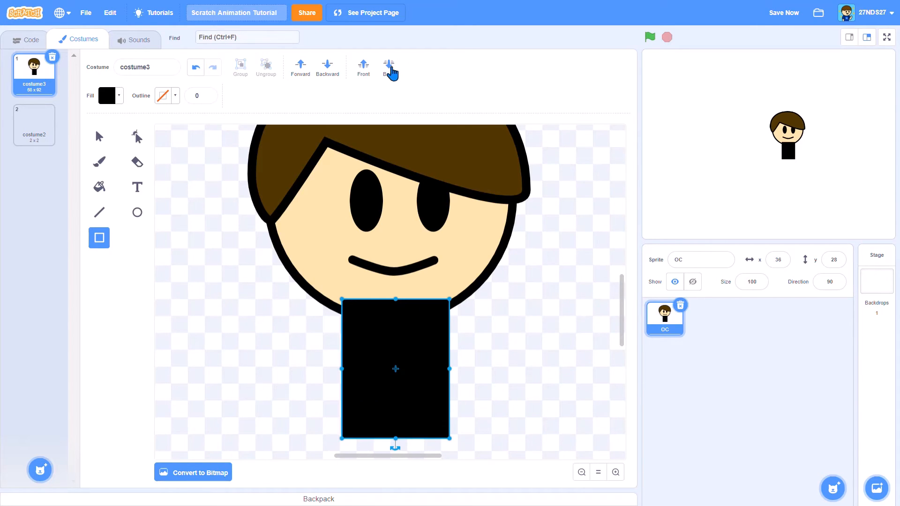
pyautogui.click(389, 67)
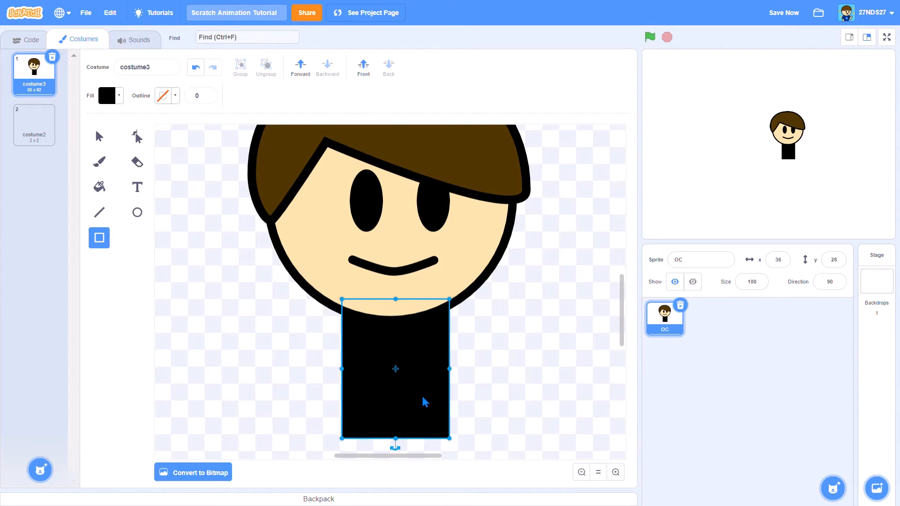
pyautogui.press('Delete')
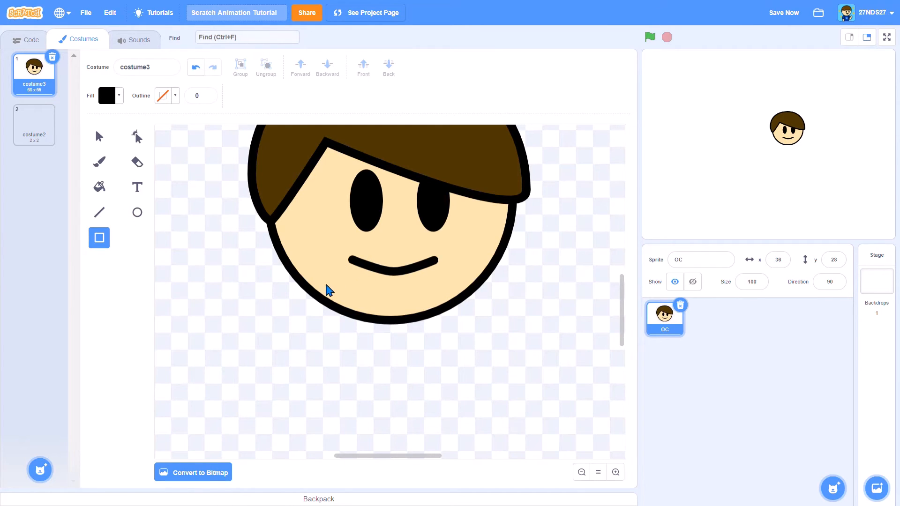
# Draw a black rectangle as the torso below the mouth and round its upper-right corner by reshaping it
pyautogui.moveTo(327, 283); pyautogui.dragTo(465, 443)
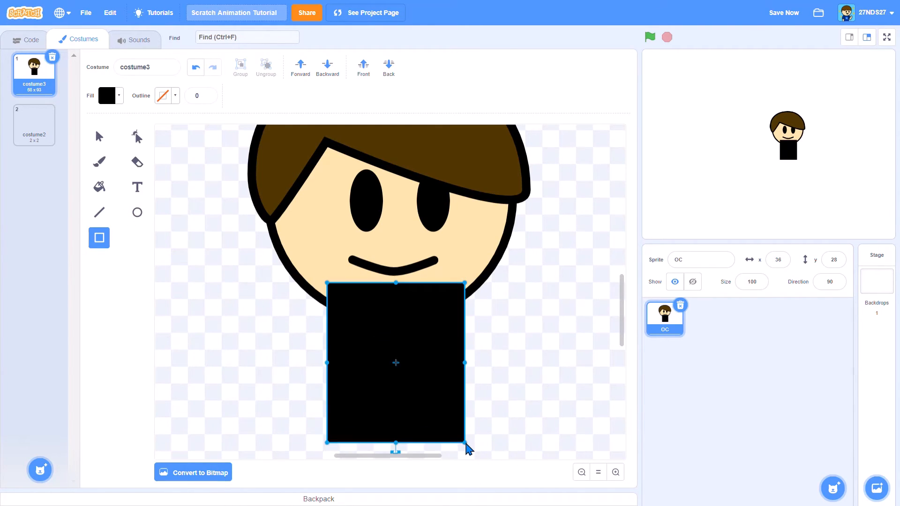
pyautogui.scroll(-2, 466, 449)
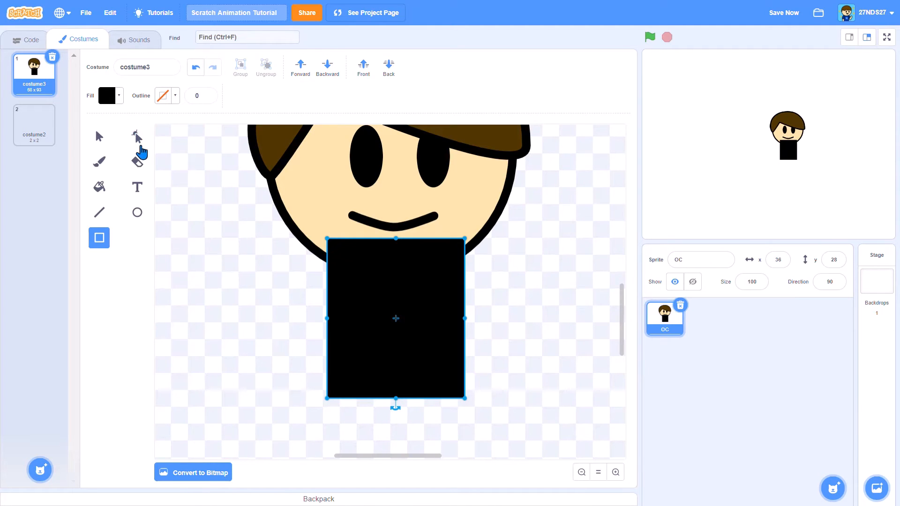
pyautogui.click(137, 140)
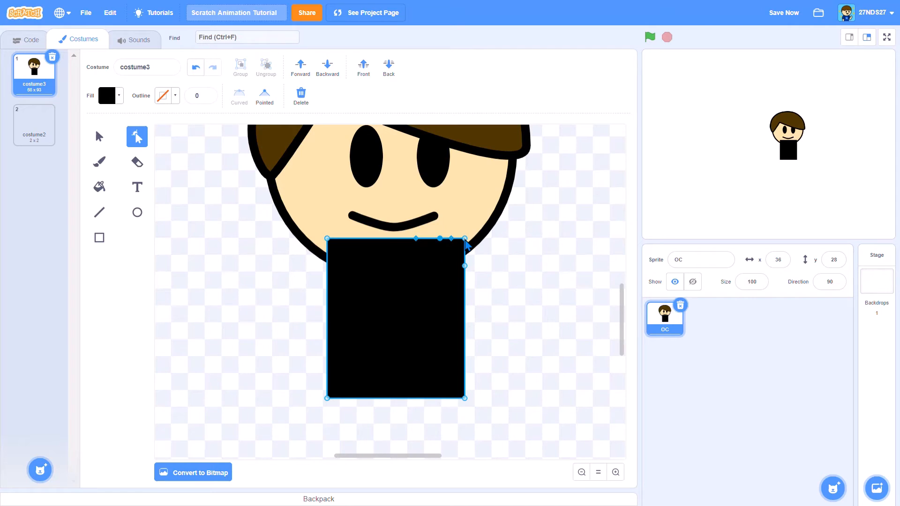
pyautogui.press('Delete')
# Move the torso clear of the head and round its three remaining corners by adding edge points and removing the corner points
pyautogui.moveTo(430, 308); pyautogui.dragTo(529, 336)
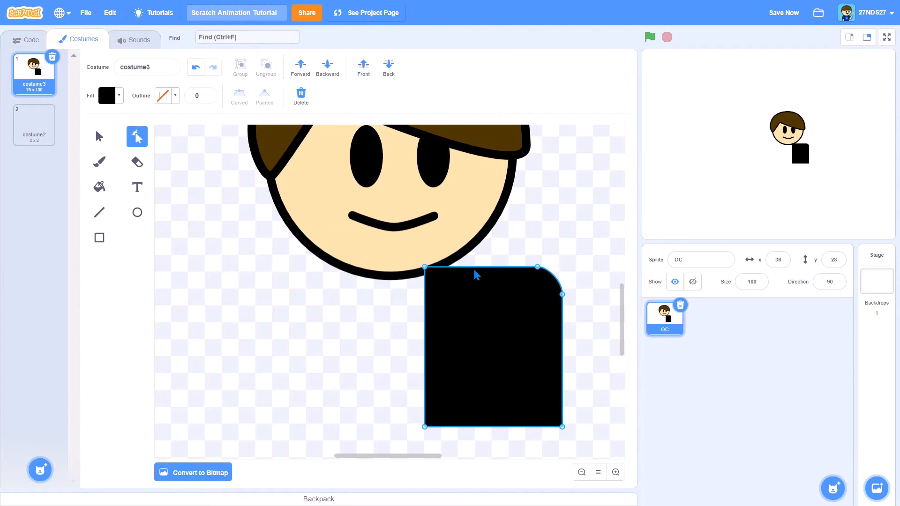
pyautogui.click(441, 268)
pyautogui.click(426, 287)
pyautogui.press('Delete')
pyautogui.click(441, 427)
pyautogui.click(425, 427)
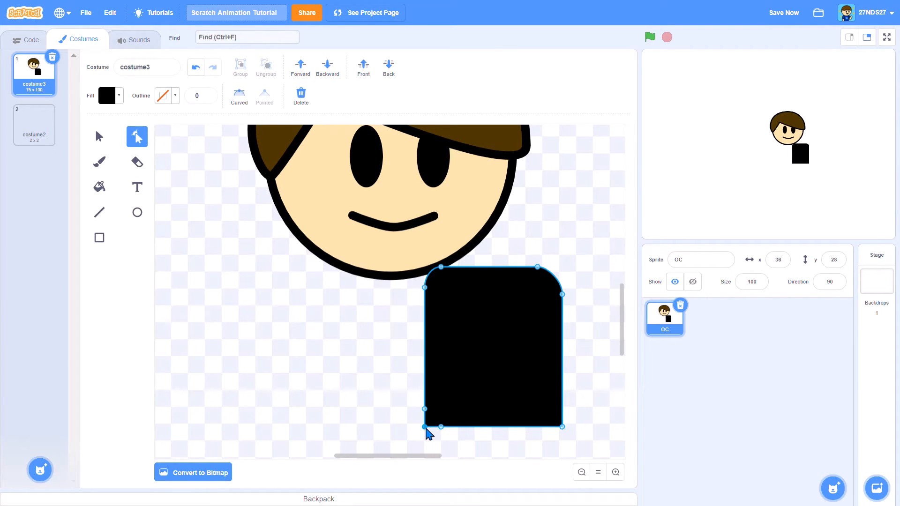
pyautogui.press('Delete')
pyautogui.click(562, 405)
pyautogui.click(563, 427)
pyautogui.press('Delete')
# Send the rounded torso to the back and position it centred just below the head
pyautogui.moveTo(501, 379); pyautogui.dragTo(396, 354)
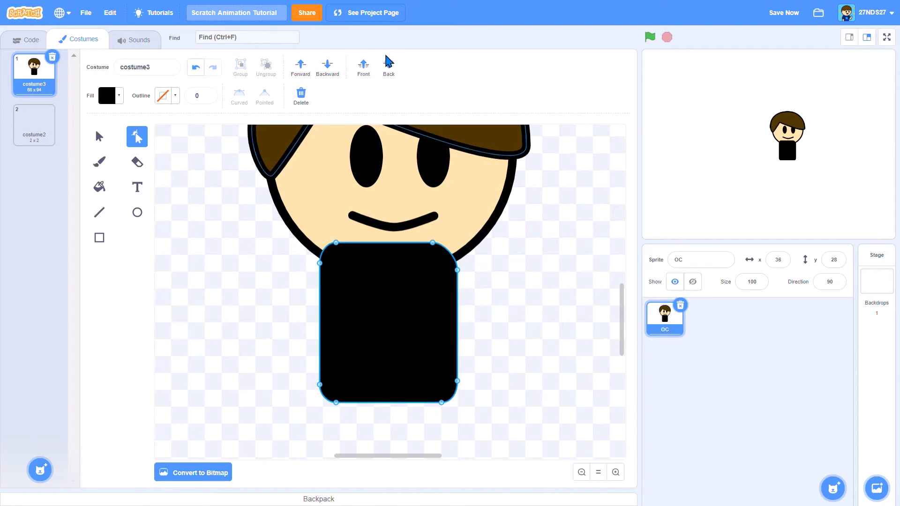
pyautogui.click(389, 68)
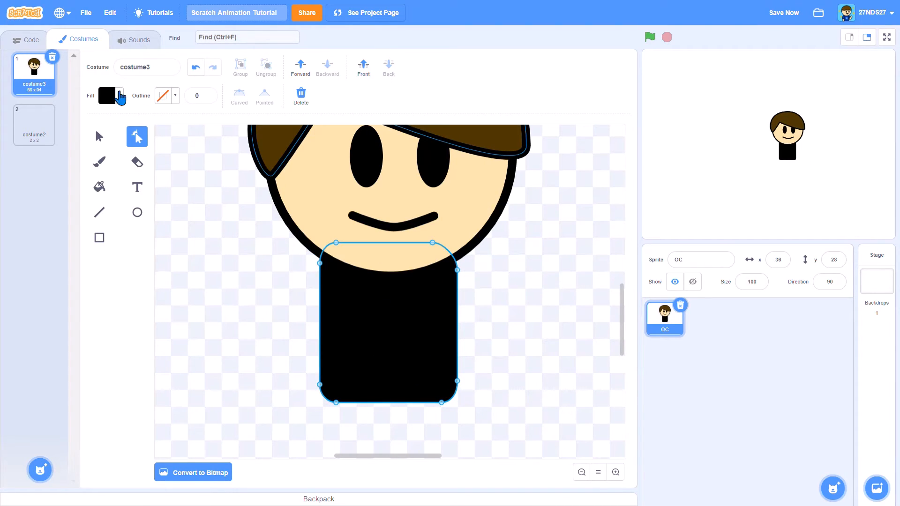
pyautogui.click(99, 137)
pyautogui.moveTo(402, 333); pyautogui.dragTo(400, 374)
# Draw a skin-coloured oval neck with a black outline of 4, layered behind the head but in front of the torso
pyautogui.click(374, 249)
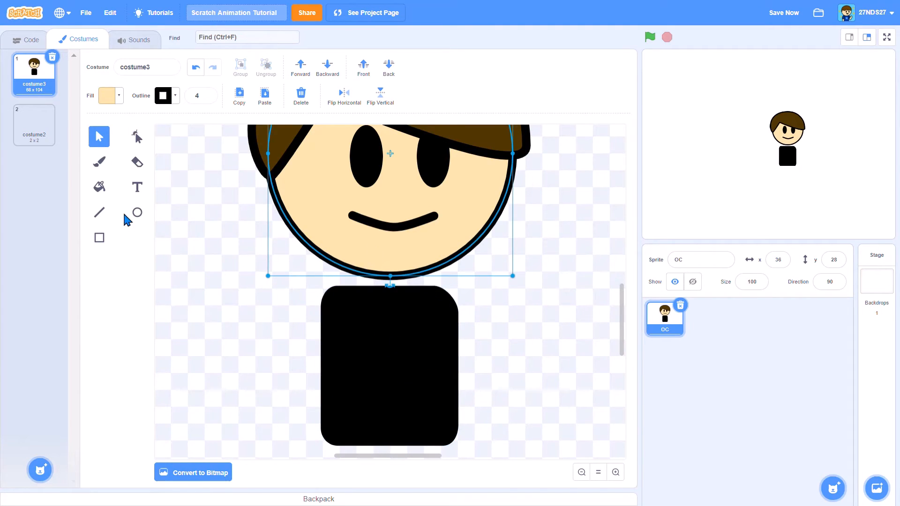
pyautogui.click(138, 212)
pyautogui.moveTo(369, 259)
pyautogui.mouseDown()
pyautogui.moveTo(404, 323)
pyautogui.moveTo(428, 344)
pyautogui.moveTo(426, 333)
pyautogui.mouseUp()
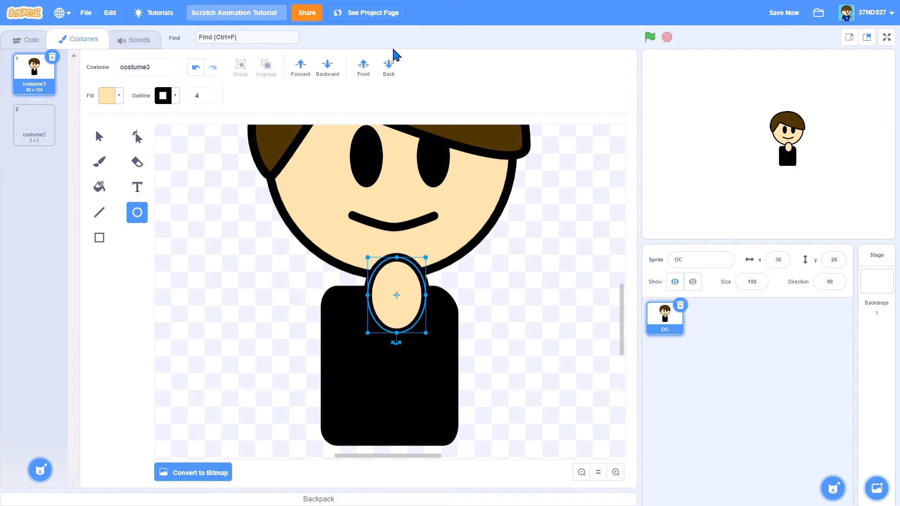
pyautogui.click(396, 66)
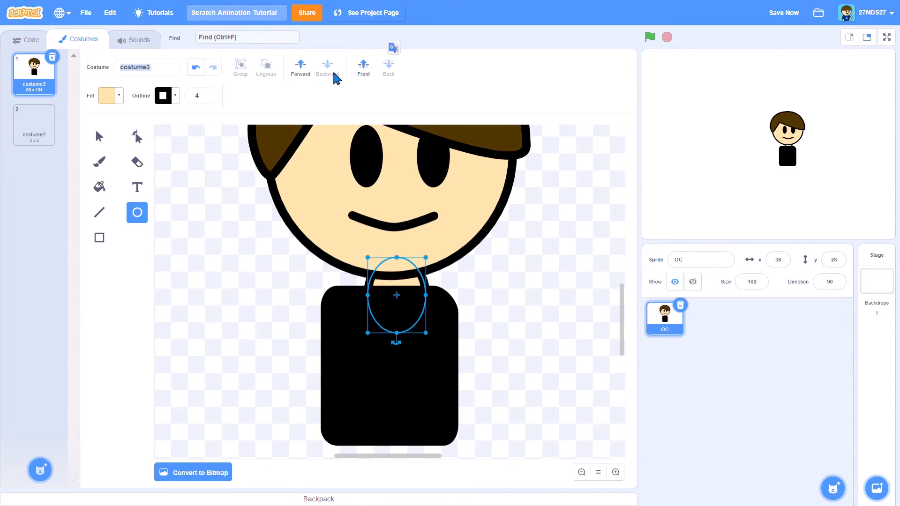
pyautogui.click(298, 65)
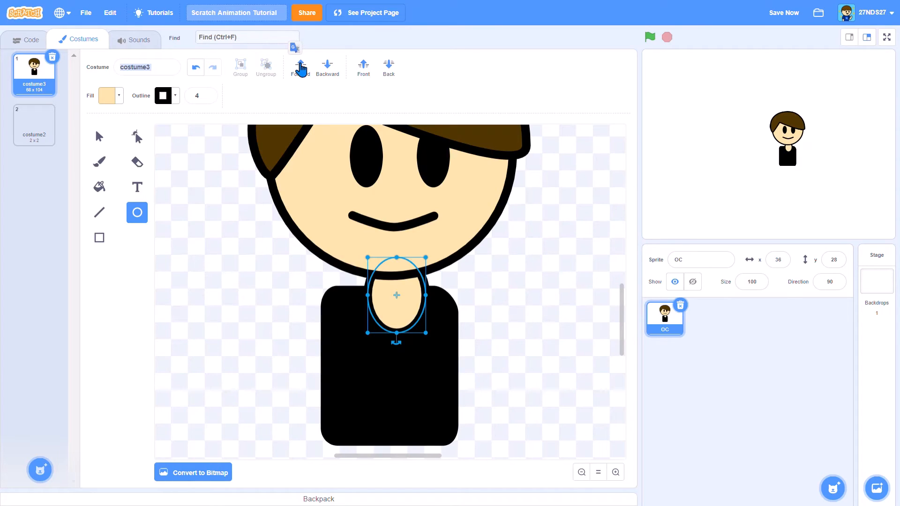
# Reshape the neck oval by raising and widening its top under the head, and shift the neck toward the torso's centre
pyautogui.click(136, 141)
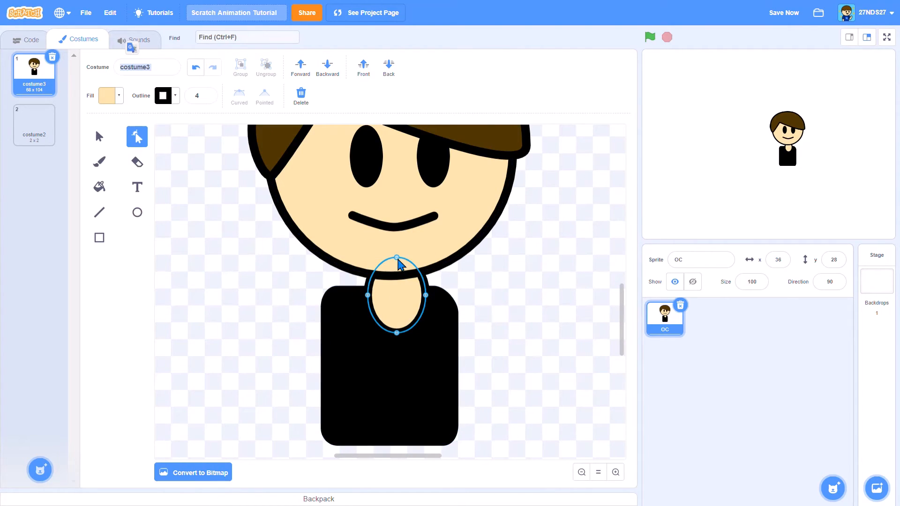
pyautogui.click(397, 258)
pyautogui.moveTo(398, 259); pyautogui.dragTo(381, 243)
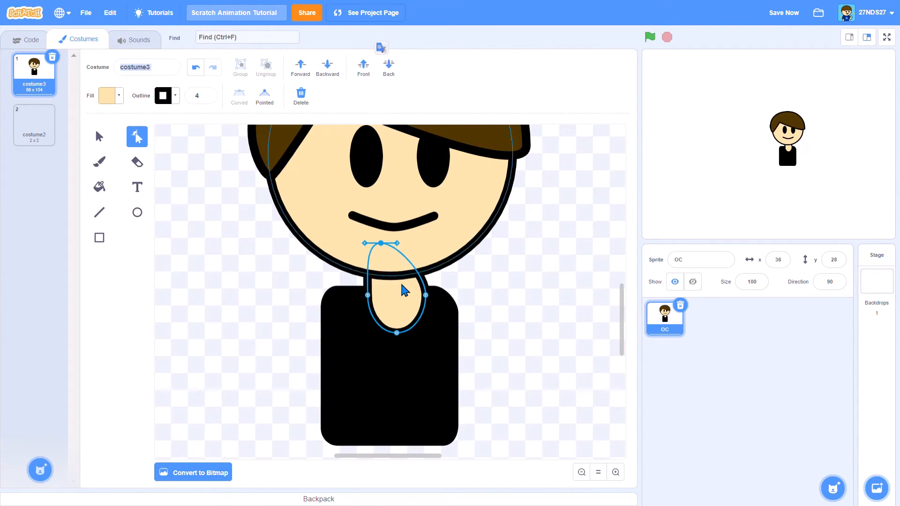
pyautogui.moveTo(391, 294); pyautogui.dragTo(379, 282)
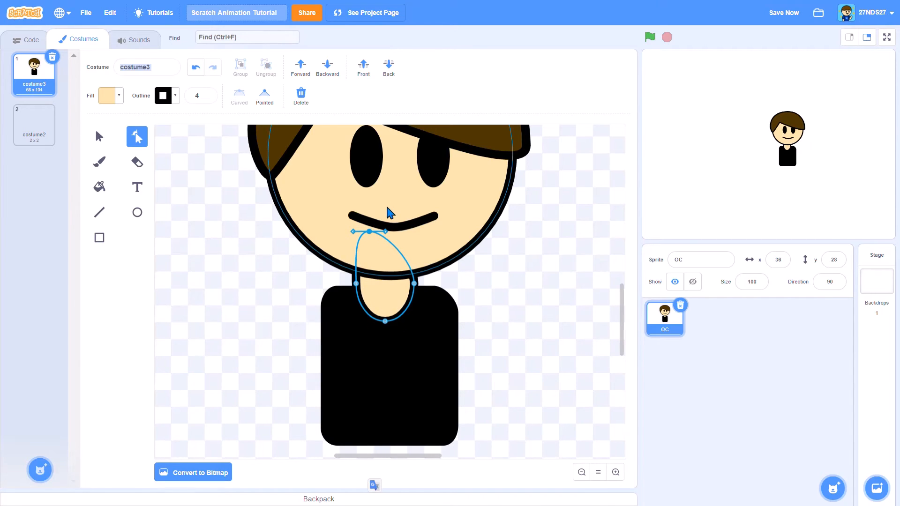
pyautogui.moveTo(386, 232); pyautogui.dragTo(413, 231)
# Reposition the torso behind the neck with its upper edge slightly below the chin
pyautogui.moveTo(413, 371); pyautogui.dragTo(407, 380)
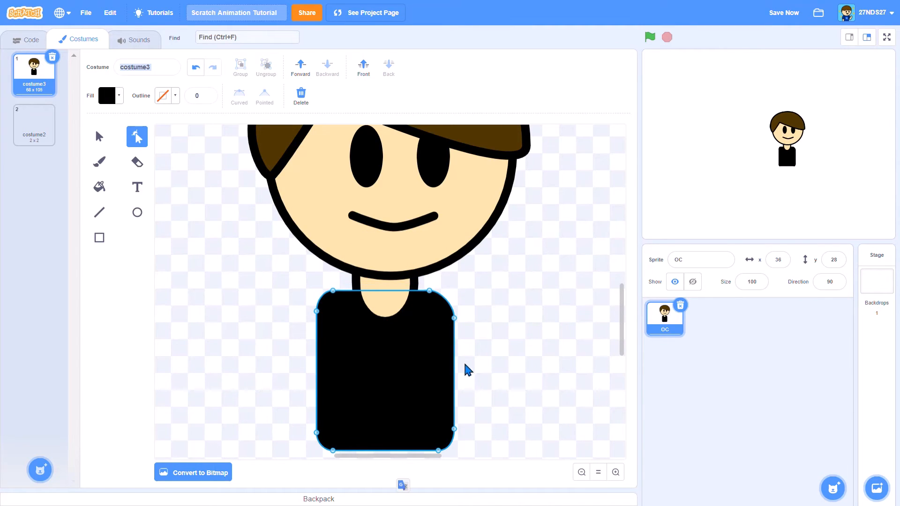
pyautogui.click(519, 359)
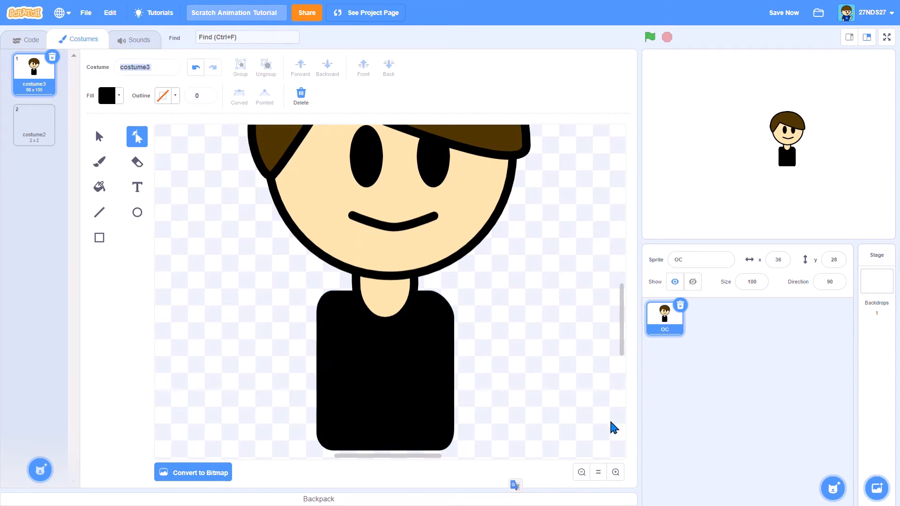
pyautogui.moveTo(377, 385); pyautogui.dragTo(376, 363)
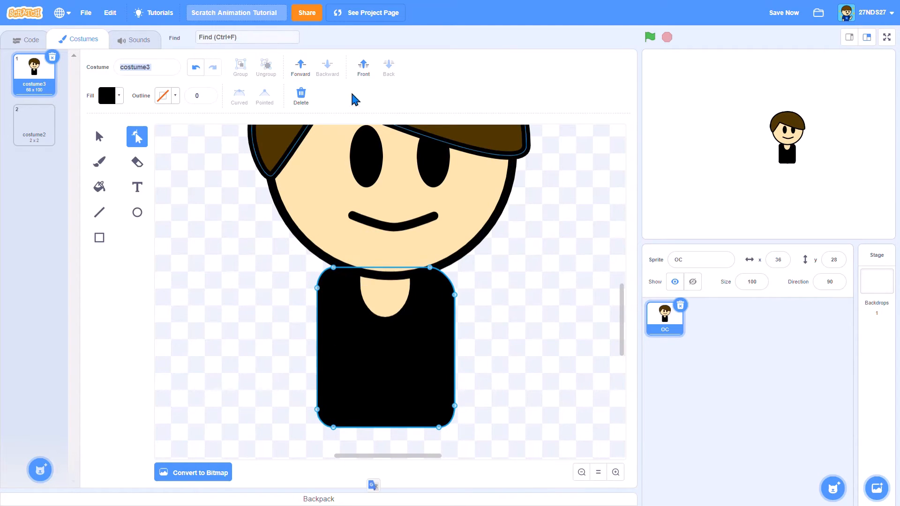
pyautogui.click(303, 67)
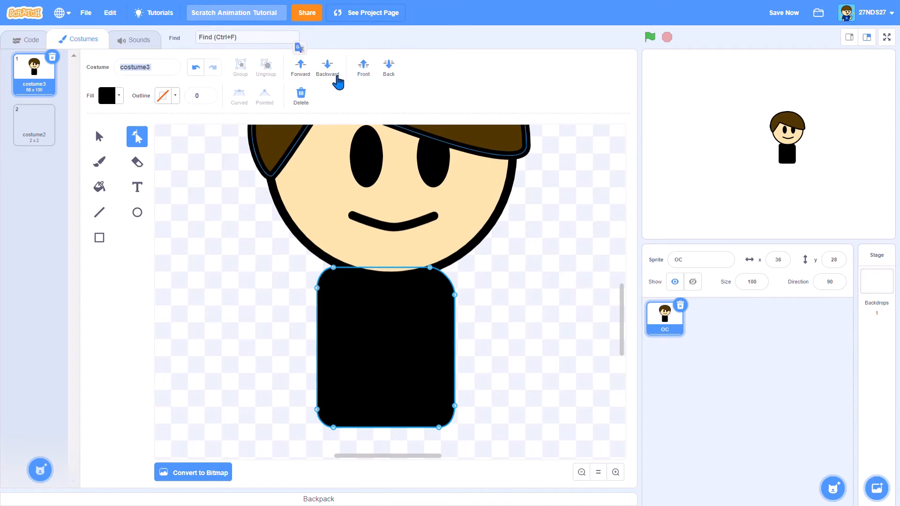
pyautogui.click(328, 68)
pyautogui.moveTo(403, 396)
pyautogui.mouseDown()
pyautogui.moveTo(404, 424)
pyautogui.moveTo(405, 396)
pyautogui.moveTo(408, 410)
pyautogui.mouseUp()
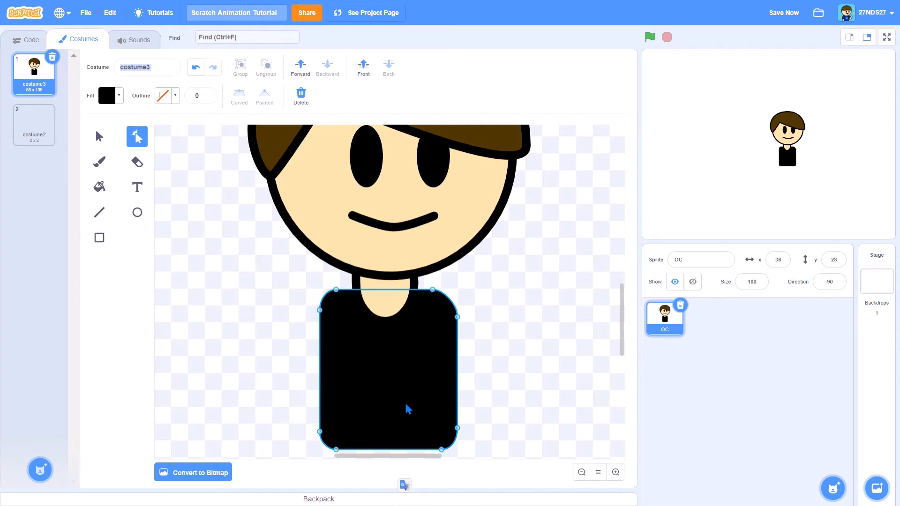
pyautogui.click(230, 324)
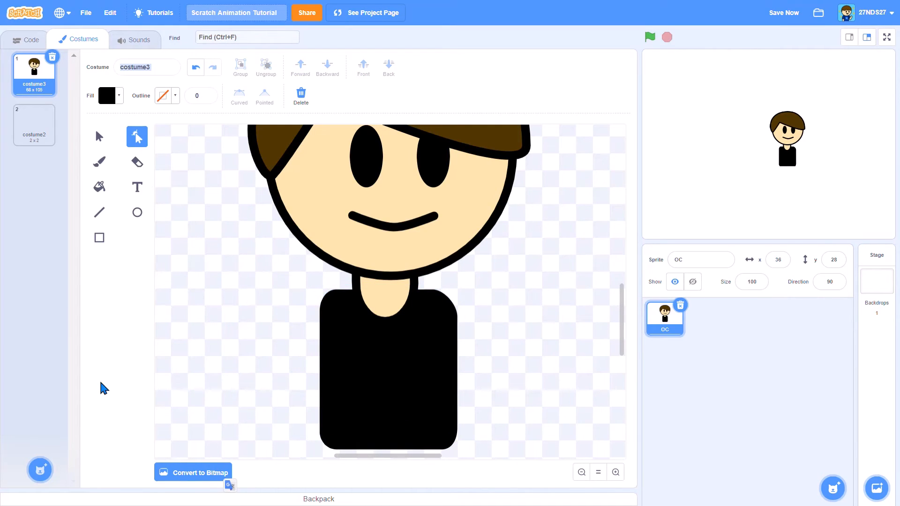
# Draw a black leg with a foot pointing right from the torso's lower edge, using the Line tool at outline width 4
pyautogui.click(104, 346)
pyautogui.scroll(-4, 253, 306)
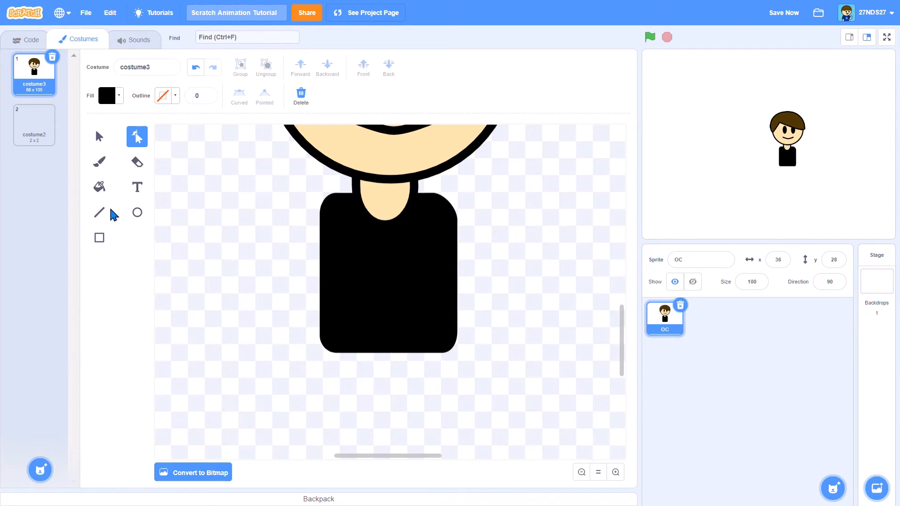
pyautogui.click(104, 213)
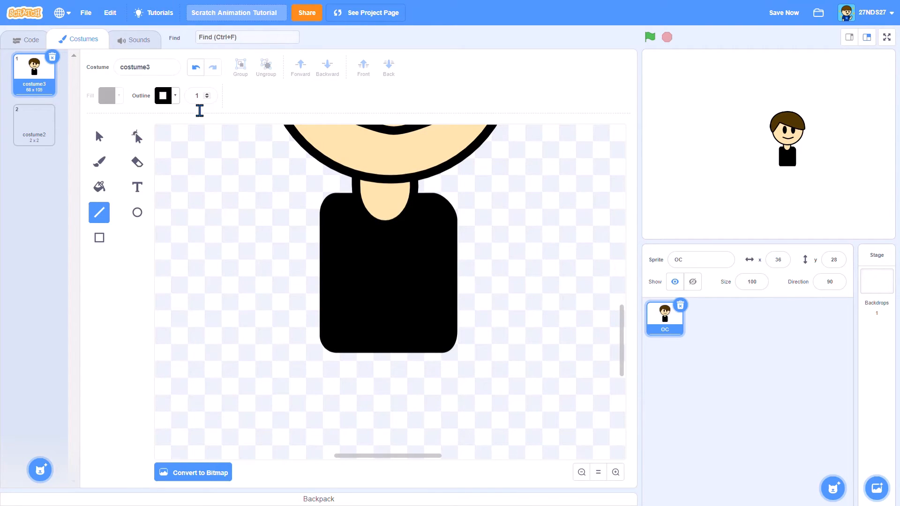
pyautogui.click(204, 99)
pyautogui.write('4')
pyautogui.press('Return')
pyautogui.scroll(-2, 431, 389)
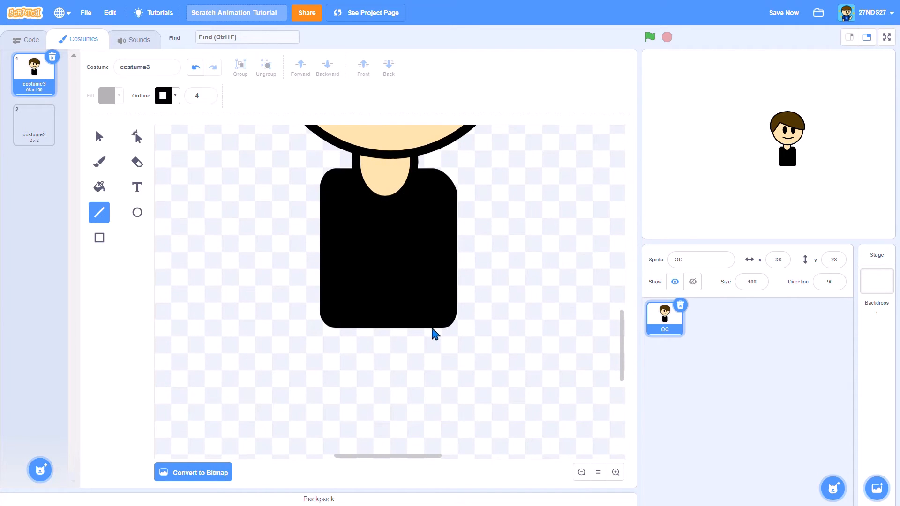
pyautogui.moveTo(429, 330)
pyautogui.mouseDown()
pyautogui.moveTo(430, 422)
pyautogui.moveTo(464, 421)
pyautogui.mouseUp()
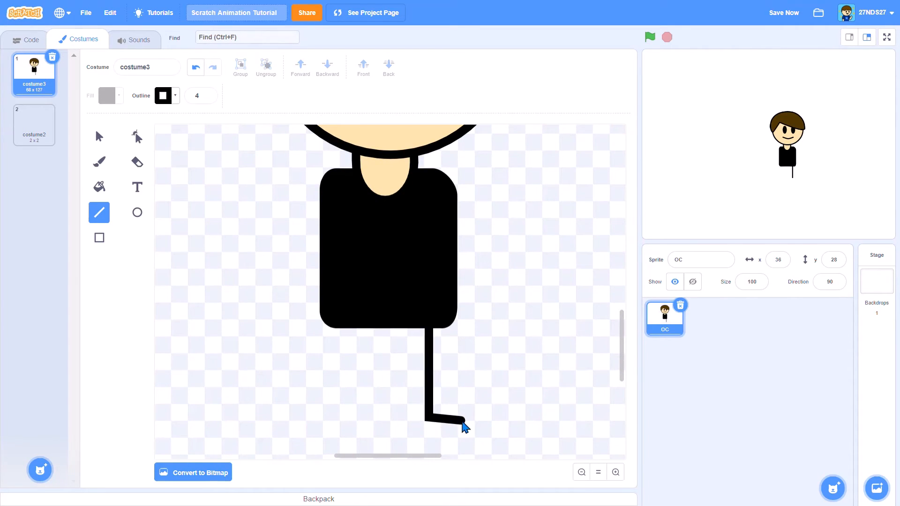
# Draw a second black leg with its foot pointing left and a slanted arm on each side of the torso, using the Line tool
pyautogui.moveTo(335, 329)
pyautogui.mouseDown()
pyautogui.moveTo(344, 424)
pyautogui.moveTo(324, 422)
pyautogui.mouseUp()
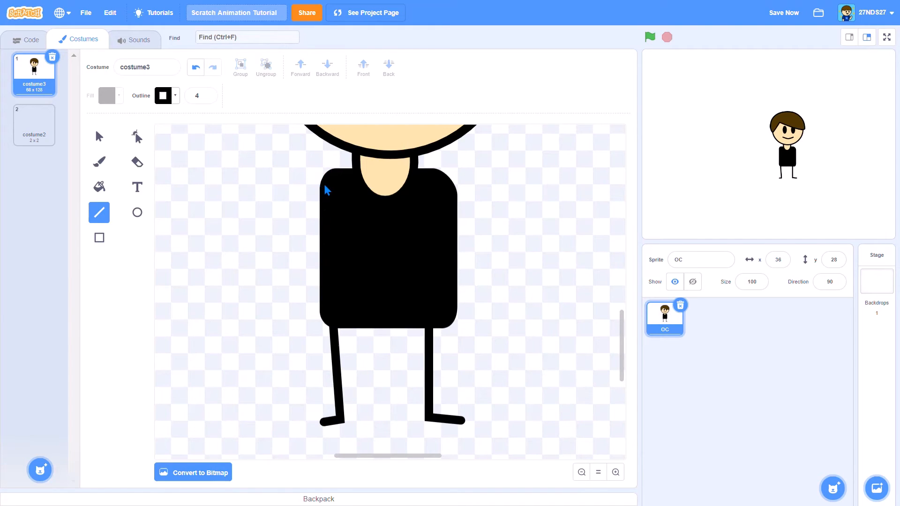
pyautogui.moveTo(322, 183)
pyautogui.mouseDown()
pyautogui.moveTo(296, 325)
pyautogui.moveTo(299, 316)
pyautogui.mouseUp()
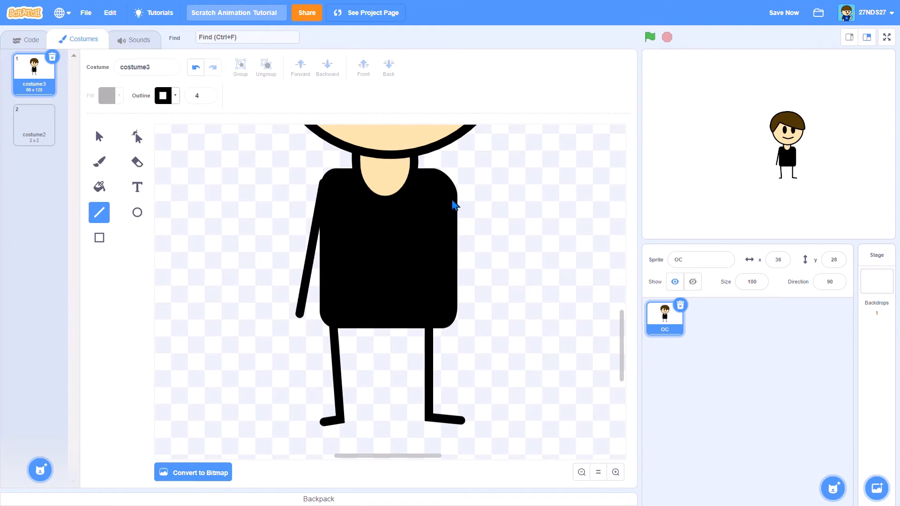
pyautogui.moveTo(455, 189)
pyautogui.mouseDown()
pyautogui.moveTo(494, 313)
pyautogui.moveTo(478, 310)
pyautogui.mouseUp()
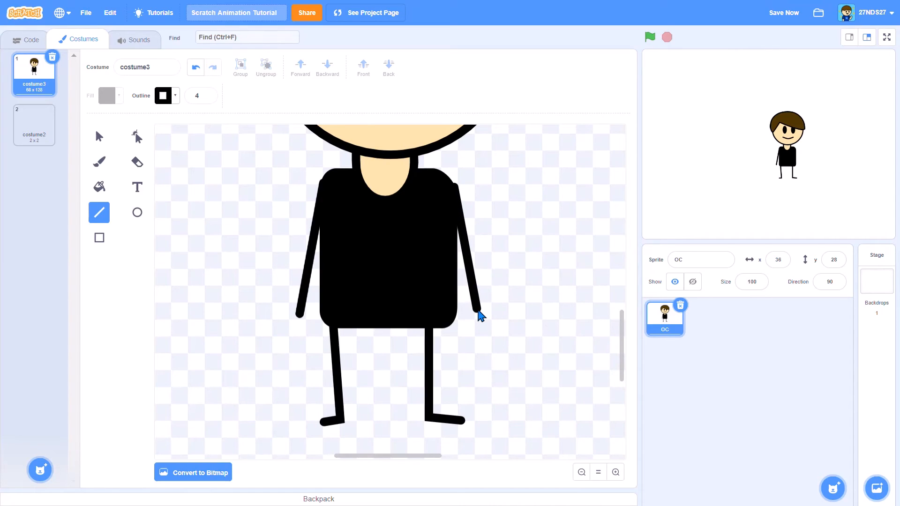
# Narrow the torso so its sides sit inside both arms, and move the right arm against the torso's new edge
pyautogui.click(143, 139)
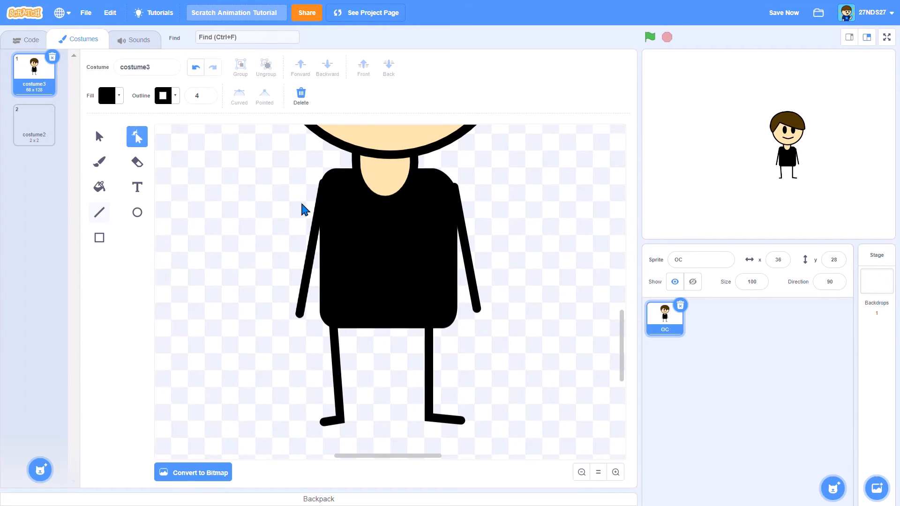
pyautogui.click(444, 264)
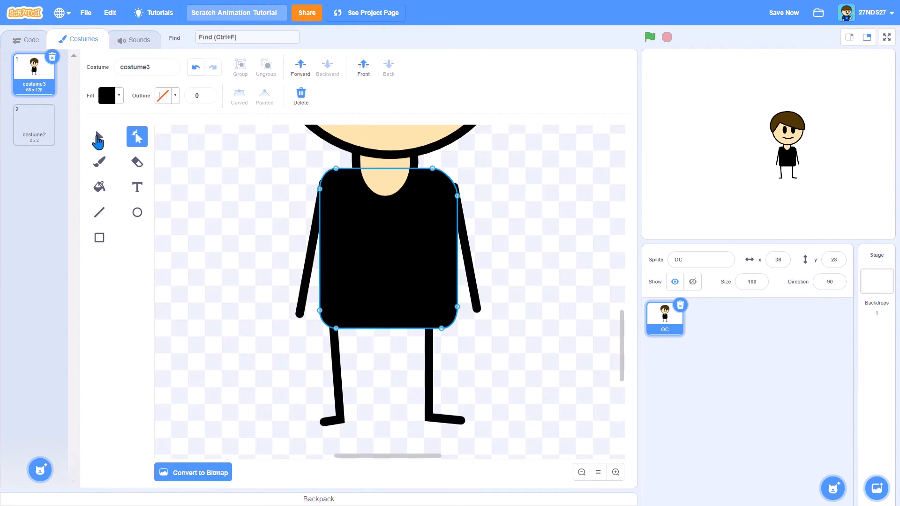
pyautogui.click(98, 137)
pyautogui.moveTo(458, 249); pyautogui.dragTo(394, 254)
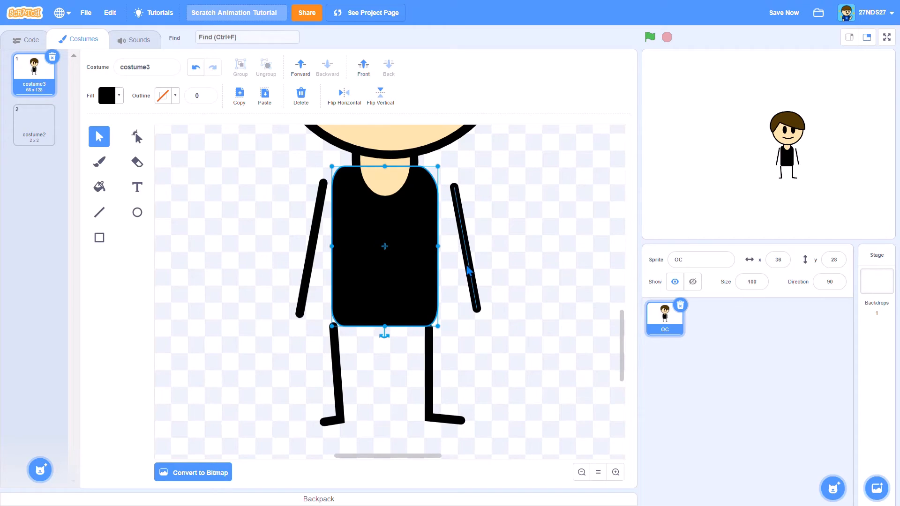
pyautogui.moveTo(473, 272); pyautogui.dragTo(458, 271)
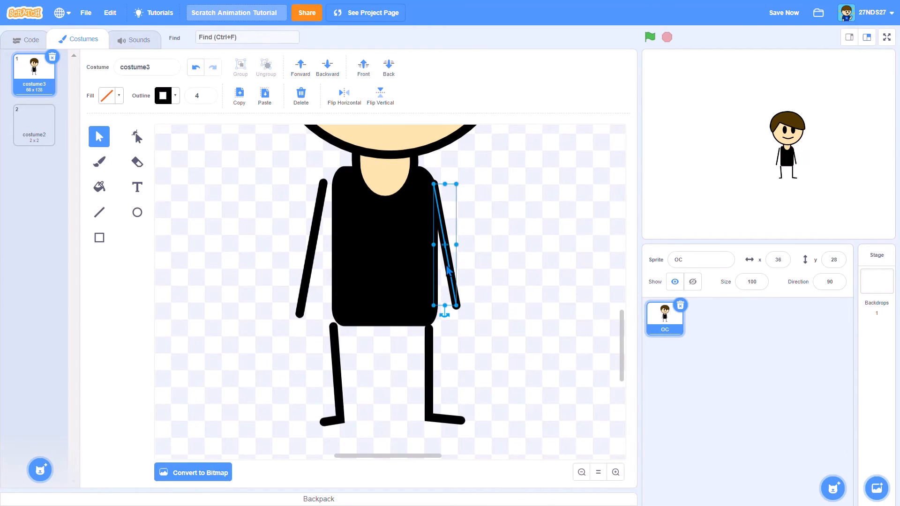
# Delete the left leg and shift the right leg inward beneath the narrowed torso
pyautogui.click(339, 388)
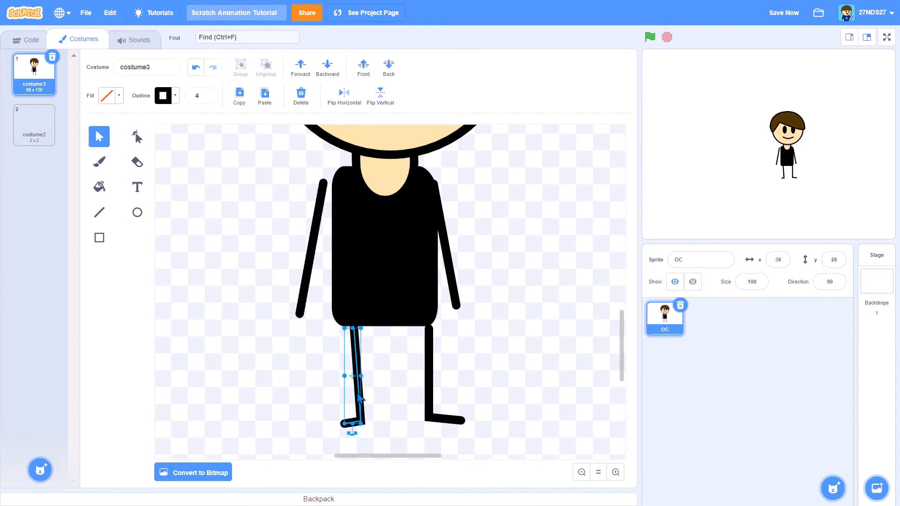
pyautogui.press('Delete')
pyautogui.moveTo(437, 421); pyautogui.dragTo(418, 418)
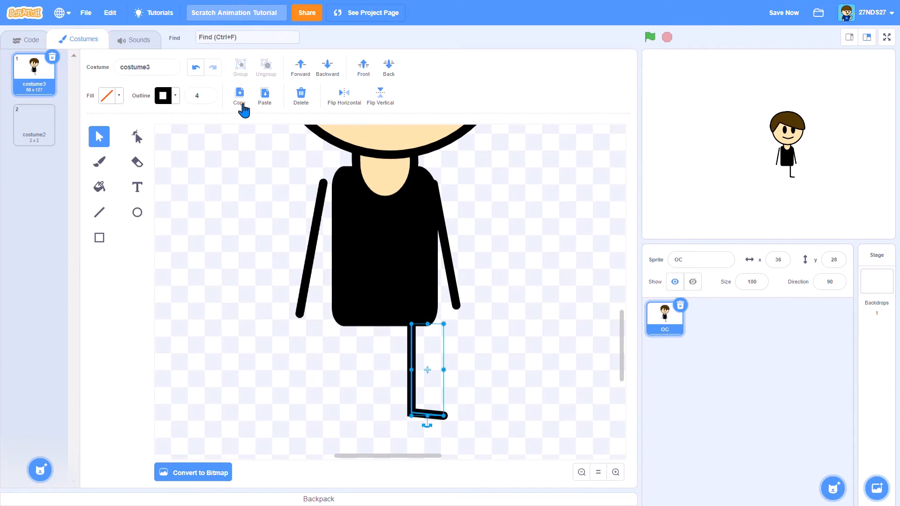
# Duplicate the right leg, flip the copy horizontally and move it under the left side of the torso
pyautogui.hotkey('ctrl', 'Right')
pyautogui.hotkey('ctrl', 'Left')
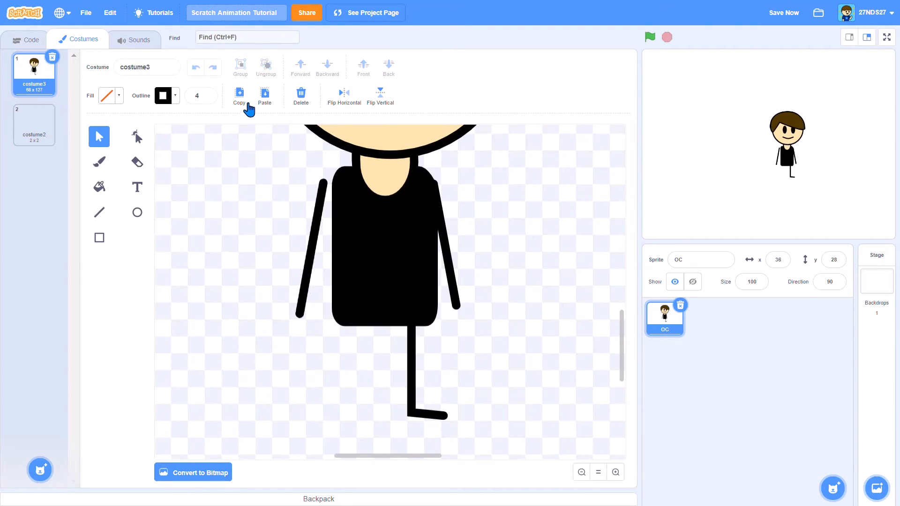
pyautogui.click(265, 96)
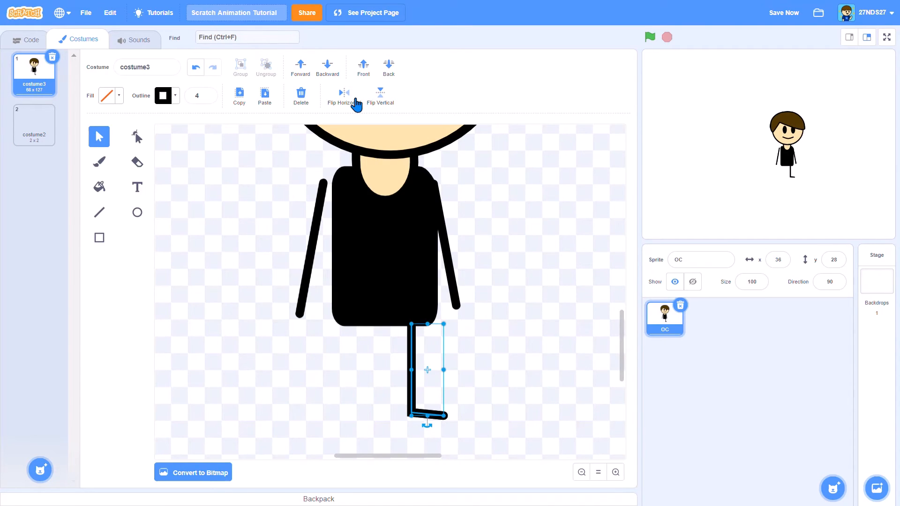
pyautogui.click(358, 100)
pyautogui.press('Left')
pyautogui.press('Left')
pyautogui.press('Left')
pyautogui.press('Left')
pyautogui.press('Left')
pyautogui.press('Left')
pyautogui.press('Left')
pyautogui.press('Left')
pyautogui.press('Left')
pyautogui.press('Left')
pyautogui.press('Left')
pyautogui.press('Left')
pyautogui.press('Left')
pyautogui.press('Left')
pyautogui.press('Left')
pyautogui.press('Left')
pyautogui.press('Left')
pyautogui.press('Left')
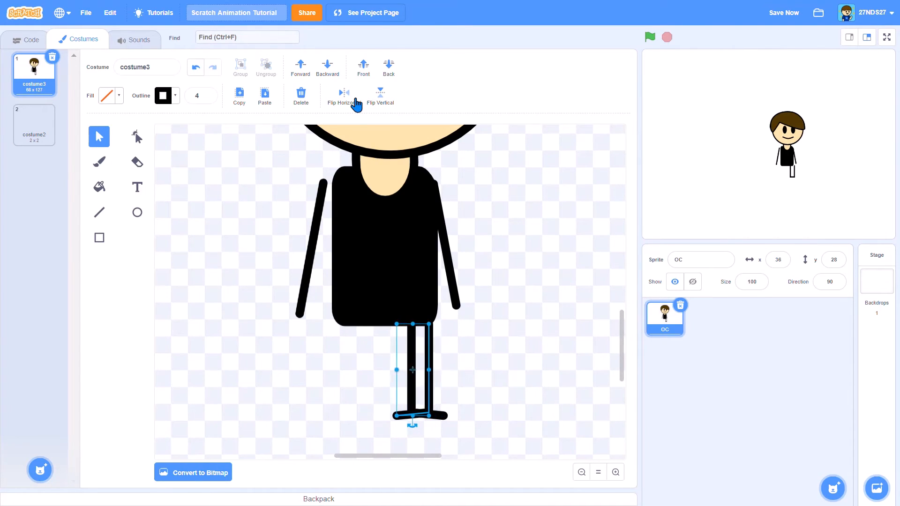
pyautogui.press('Left')
pyautogui.press('Left')
pyautogui.press('Left')
pyautogui.press('Left')
pyautogui.press('Left')
pyautogui.press('Left')
pyautogui.press('Left')
pyautogui.press('Left')
pyautogui.press('Left')
pyautogui.press('Left')
pyautogui.press('Left')
pyautogui.press('Left')
pyautogui.press('Left')
pyautogui.press('Left')
pyautogui.press('Left')
pyautogui.press('Left')
pyautogui.press('Left')
pyautogui.press('Left')
pyautogui.press('Left')
pyautogui.press('Left')
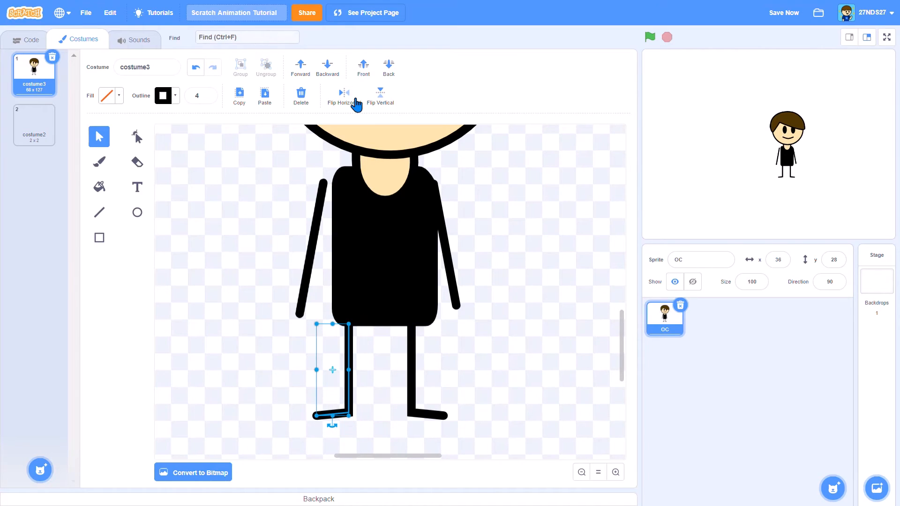
# Move the left arm against the torso and lower the right arm slightly at the shoulder
pyautogui.moveTo(314, 263); pyautogui.dragTo(338, 266)
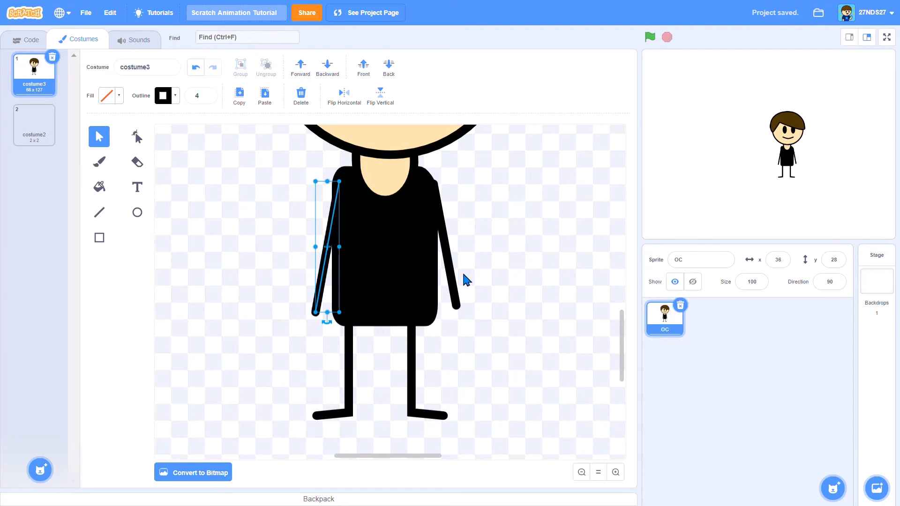
pyautogui.click(454, 291)
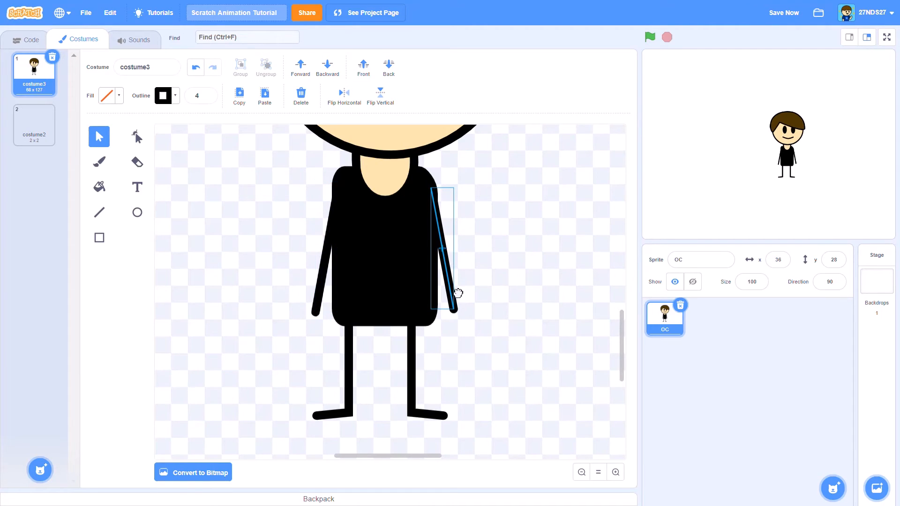
# Reshape the right arm so its lower end curves outward, and bend the right leg slightly inward at the knee
pyautogui.click(140, 140)
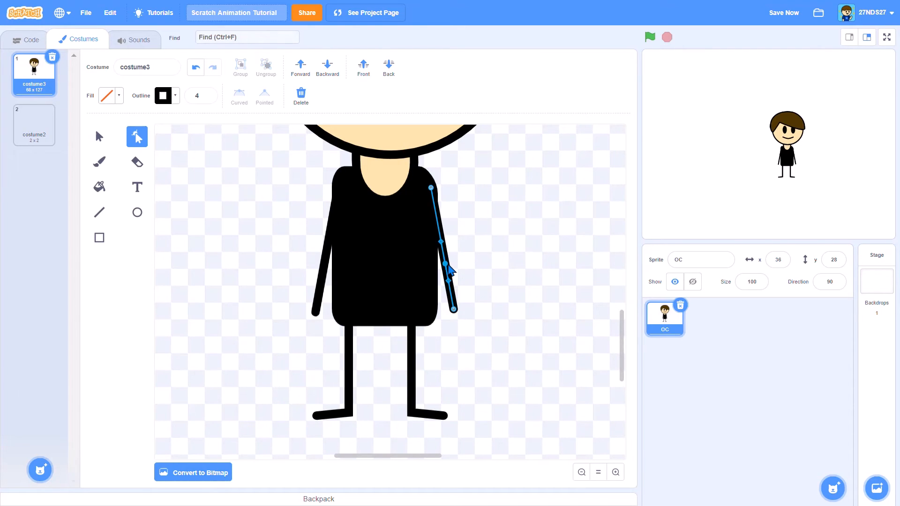
pyautogui.moveTo(455, 311)
pyautogui.mouseDown()
pyautogui.moveTo(495, 294)
pyautogui.moveTo(495, 247)
pyautogui.moveTo(494, 291)
pyautogui.moveTo(475, 312)
pyautogui.moveTo(487, 291)
pyautogui.moveTo(460, 309)
pyautogui.mouseUp()
pyautogui.click(413, 360)
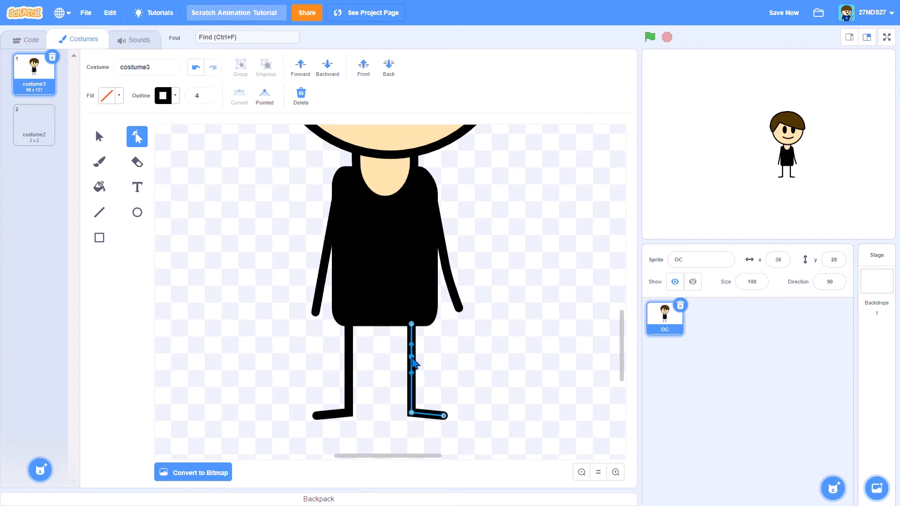
pyautogui.moveTo(413, 359)
pyautogui.mouseDown()
pyautogui.moveTo(435, 362)
pyautogui.moveTo(411, 362)
pyautogui.mouseUp()
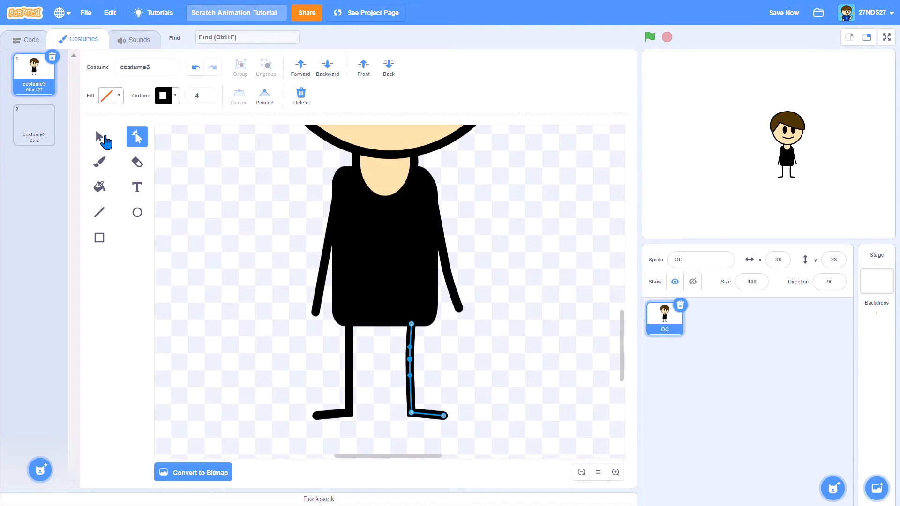
# Move the torso, arms and legs up together so the torso's upper edge overlaps the chin
pyautogui.click(99, 138)
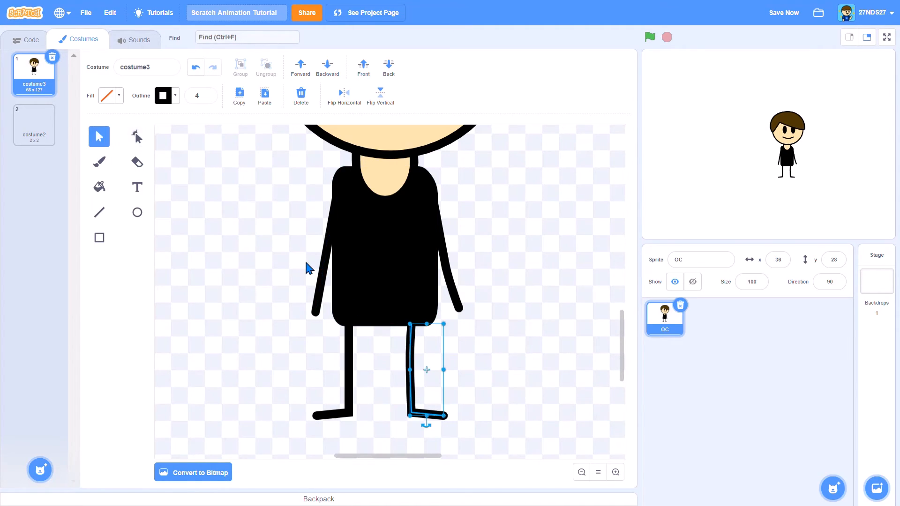
pyautogui.moveTo(306, 261); pyautogui.dragTo(495, 399)
pyautogui.moveTo(364, 264); pyautogui.dragTo(377, 240)
# Layer the torso, arms and legs in front of the neck but behind the head
pyautogui.click(302, 65)
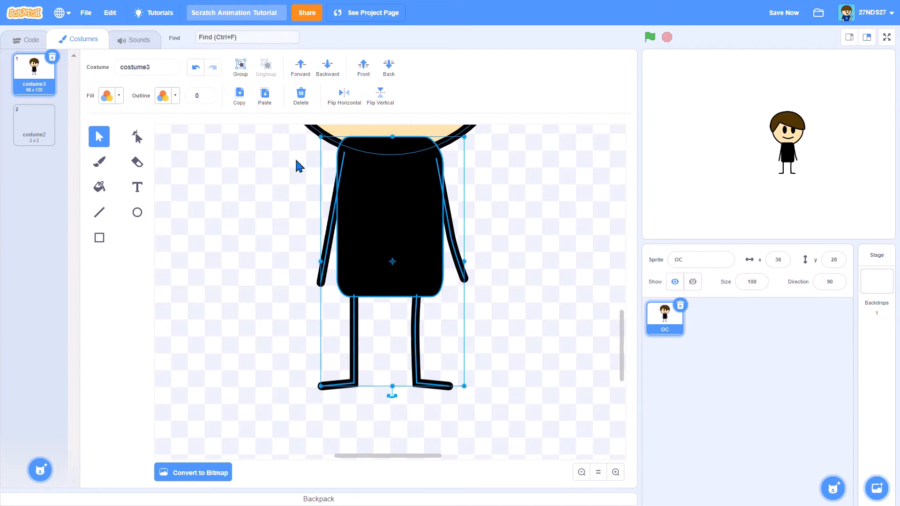
pyautogui.scroll(3, 297, 197)
pyautogui.scroll(1, 297, 197)
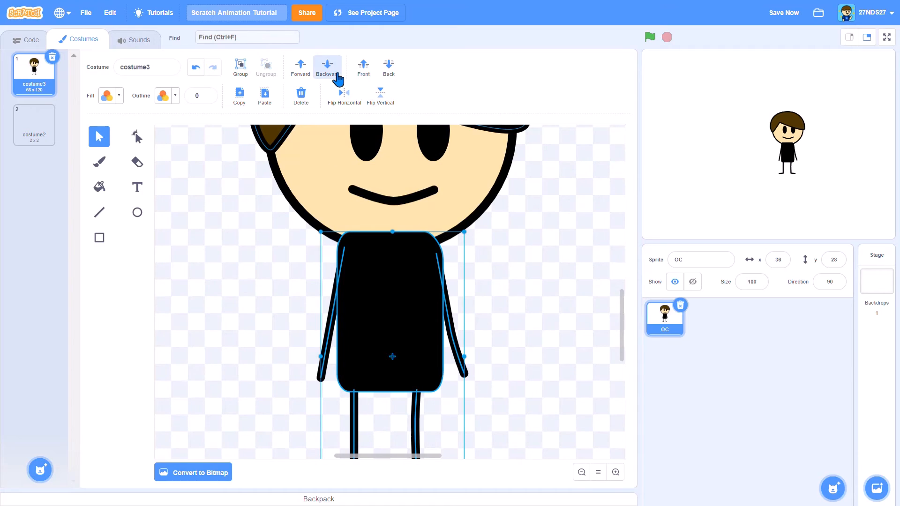
pyautogui.click(337, 78)
pyautogui.click(337, 75)
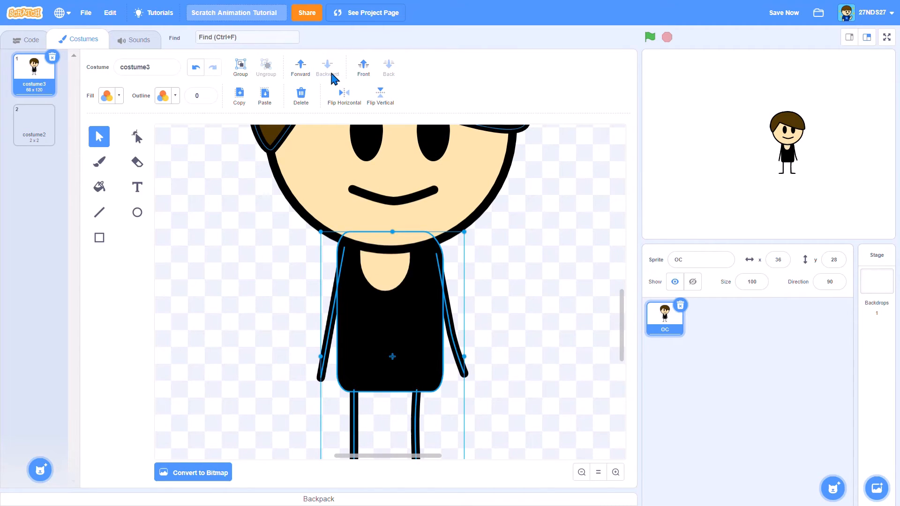
pyautogui.click(309, 73)
pyautogui.click(239, 330)
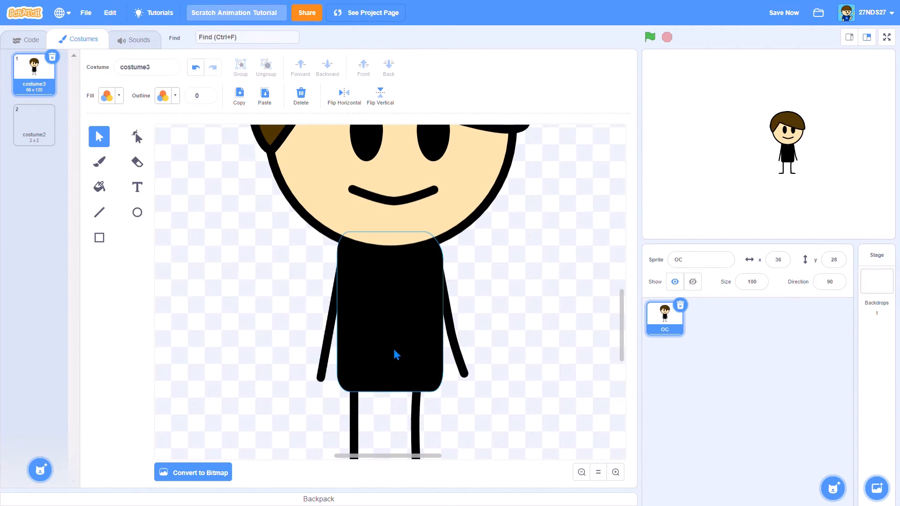
# Nudge the torso and limbs together slightly up and left beneath the head
pyautogui.moveTo(478, 478); pyautogui.dragTo(479, 479)
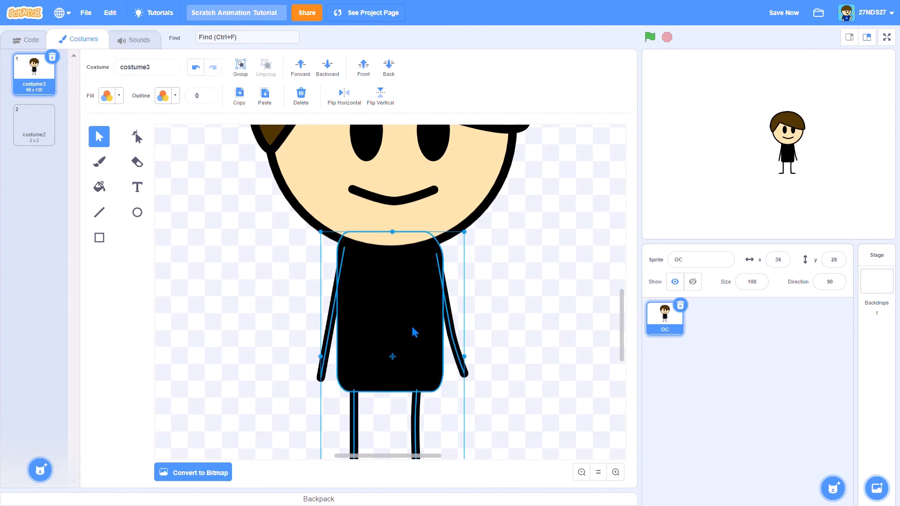
pyautogui.moveTo(417, 335); pyautogui.dragTo(412, 327)
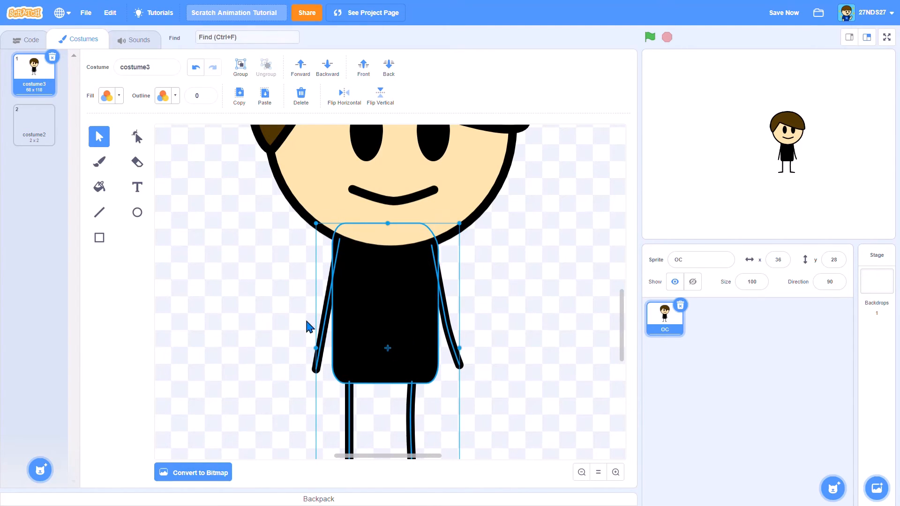
pyautogui.click(267, 327)
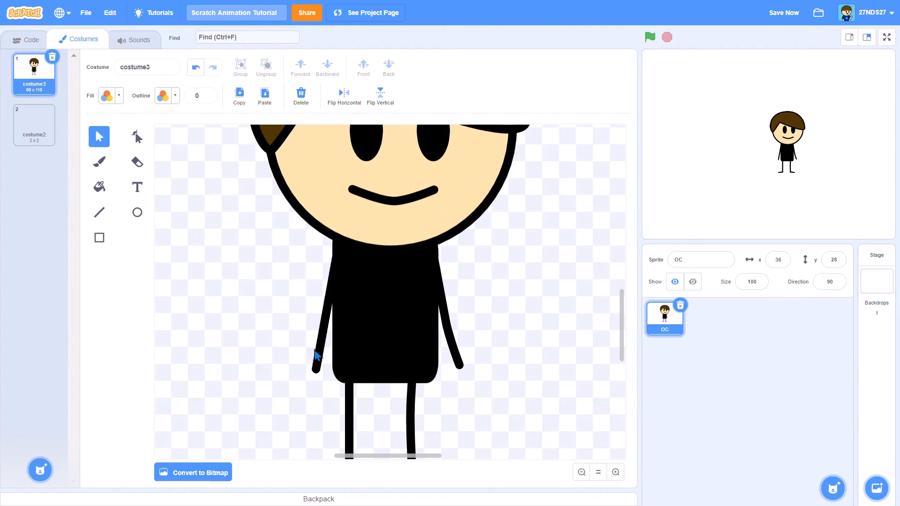
# Delete both arms and both legs, keeping only the torso under the head
pyautogui.click(321, 369)
pyautogui.press('Delete')
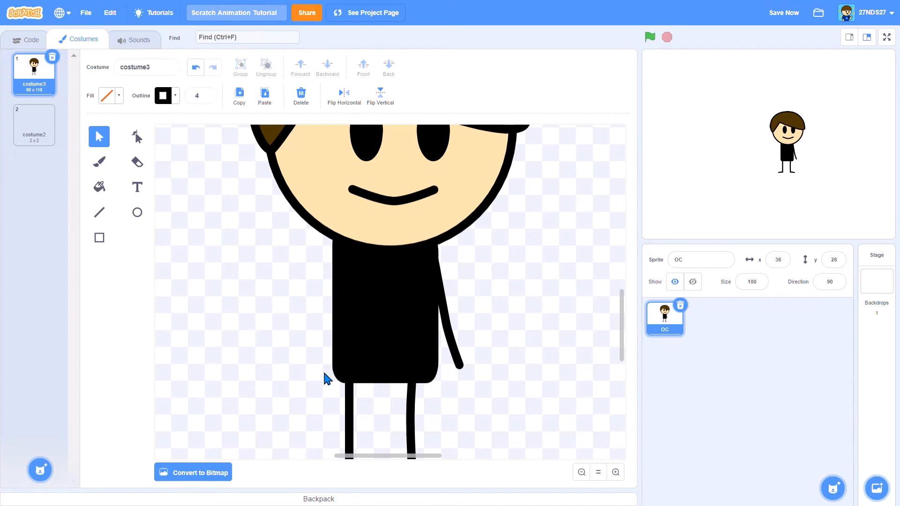
pyautogui.moveTo(472, 338); pyautogui.dragTo(458, 396)
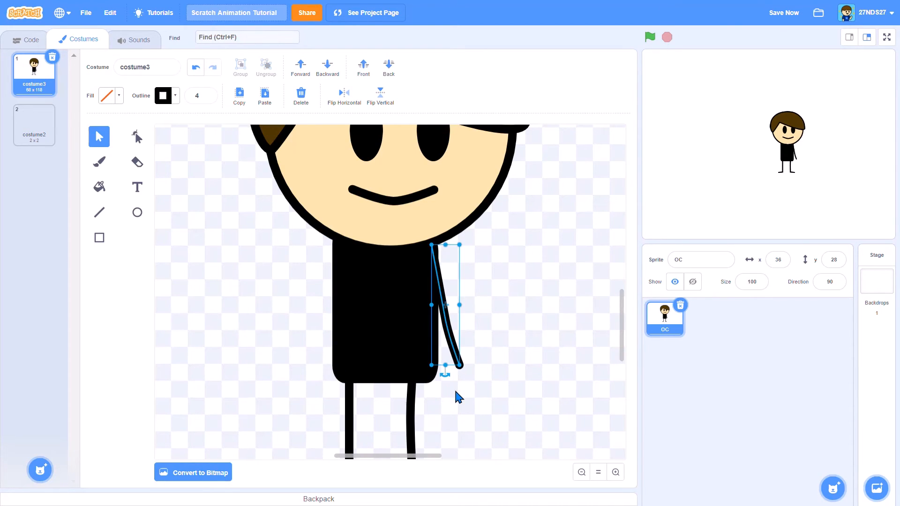
pyautogui.press('Delete')
pyautogui.scroll(-2, 458, 395)
pyautogui.moveTo(303, 389); pyautogui.dragTo(486, 446)
pyautogui.press('Delete')
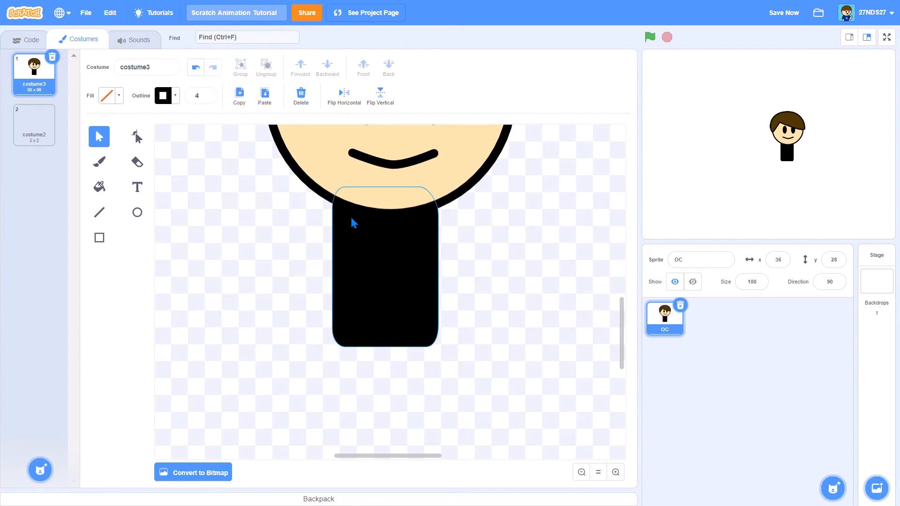
# Fill the torso with red at brightness 100 and give it a black outline of width 4
pyautogui.click(378, 245)
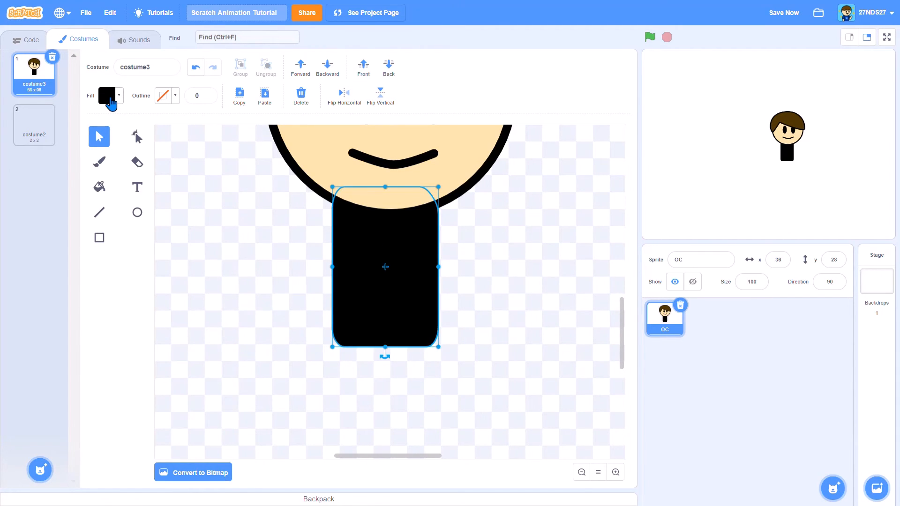
pyautogui.click(109, 96)
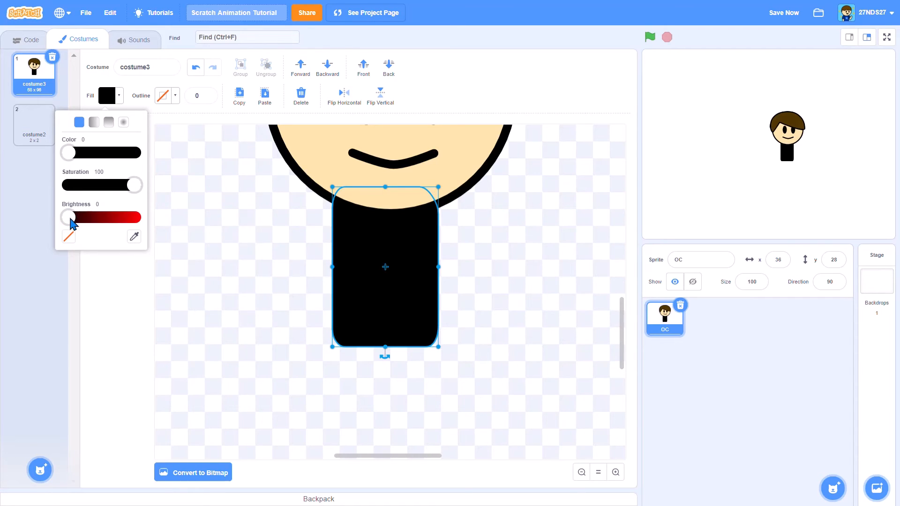
pyautogui.moveTo(72, 220); pyautogui.dragTo(270, 241)
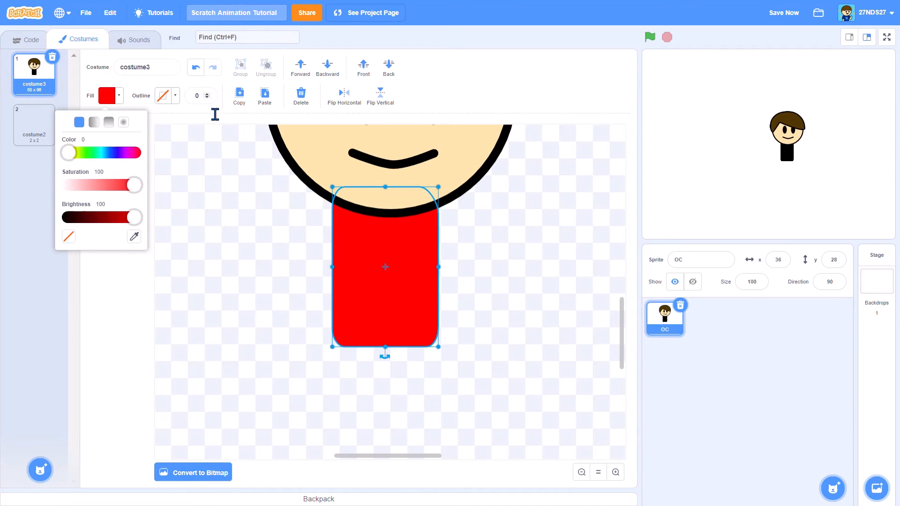
pyautogui.click(207, 98)
pyautogui.write('4')
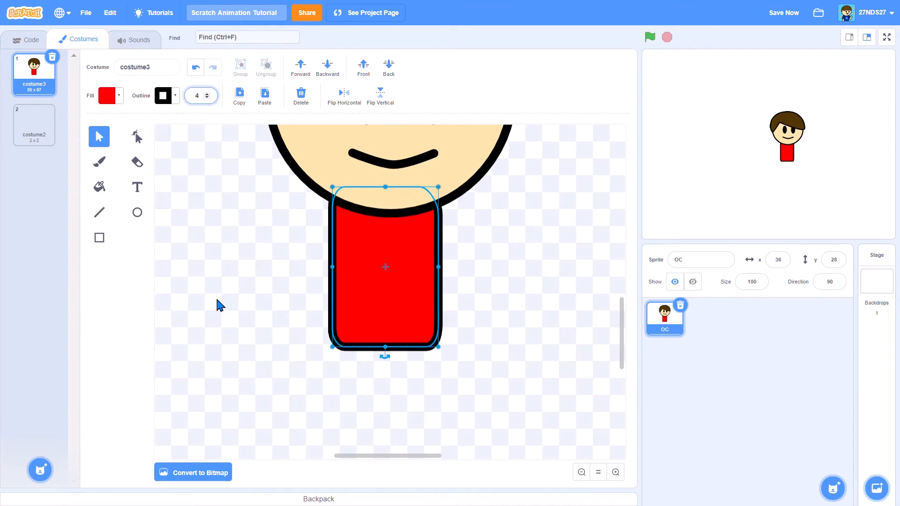
pyautogui.click(249, 305)
# Draw a red upright oval with a black outline of 4 overlapping the torso's right edge just below the head
pyautogui.scroll(3, 249, 305)
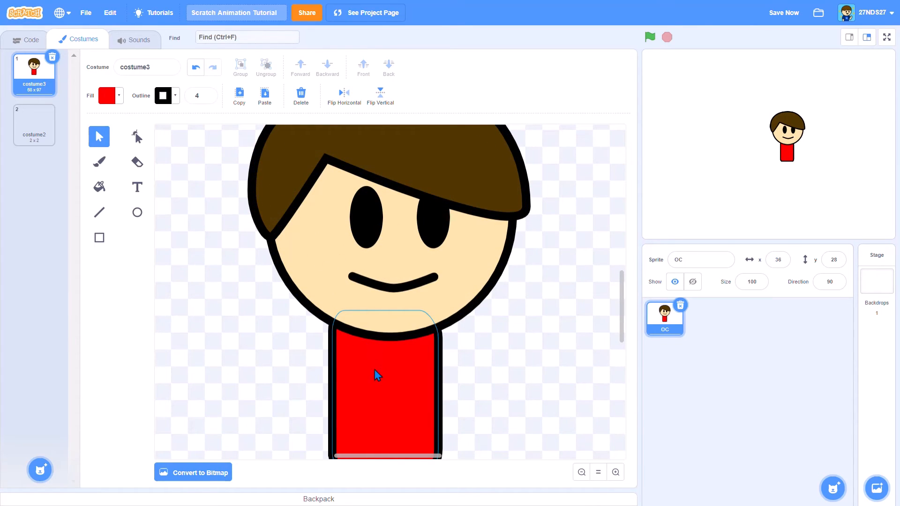
pyautogui.click(144, 214)
pyautogui.scroll(-2, 402, 374)
pyautogui.moveTo(436, 294); pyautogui.dragTo(492, 364)
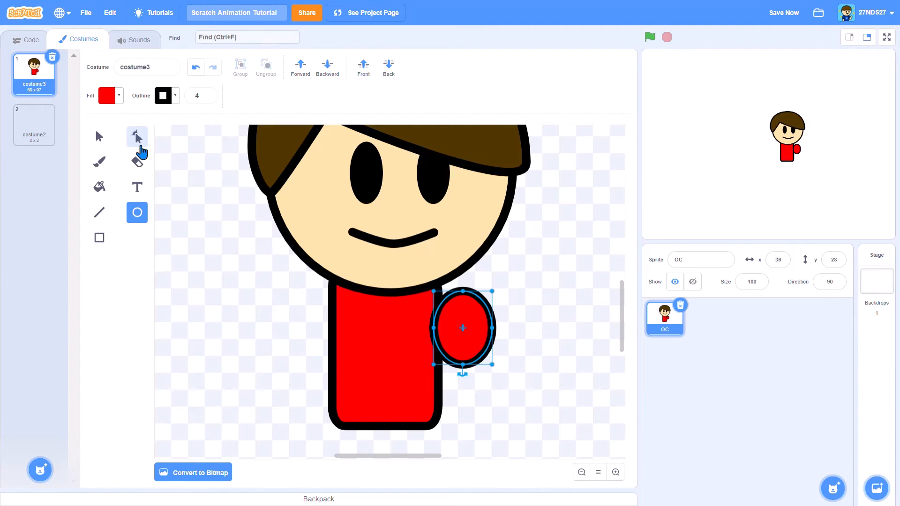
# Reshape the red oval into a short sleeve, with a narrow shoulder at the torso's upper right corner and a wider lower end
pyautogui.click(137, 137)
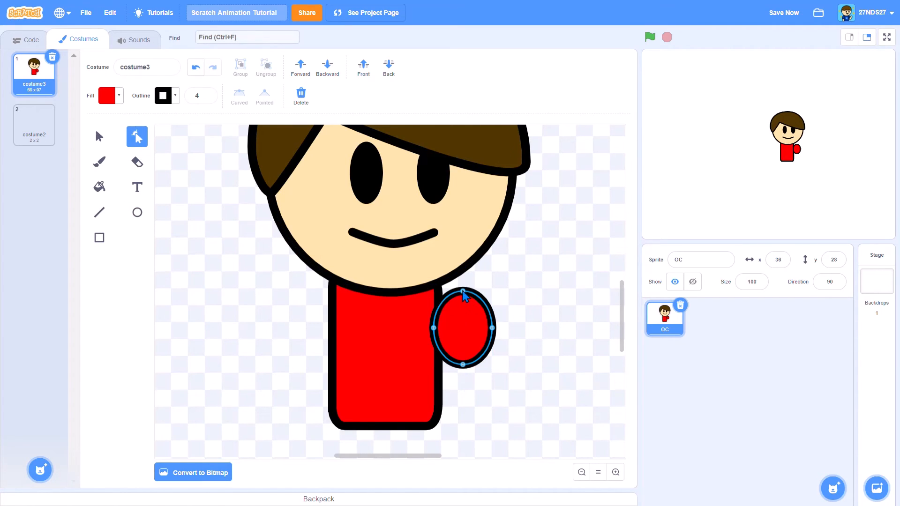
pyautogui.moveTo(463, 294); pyautogui.dragTo(441, 277)
pyautogui.moveTo(465, 366); pyautogui.dragTo(453, 378)
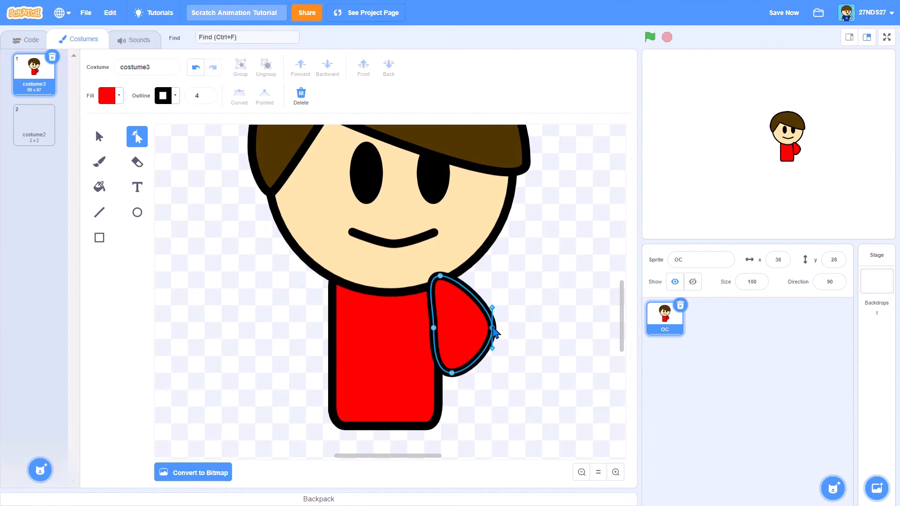
pyautogui.moveTo(492, 329); pyautogui.dragTo(467, 337)
# Shrink the sleeve slightly, send it behind the torso and nudge it up against the torso's right edge
pyautogui.click(108, 136)
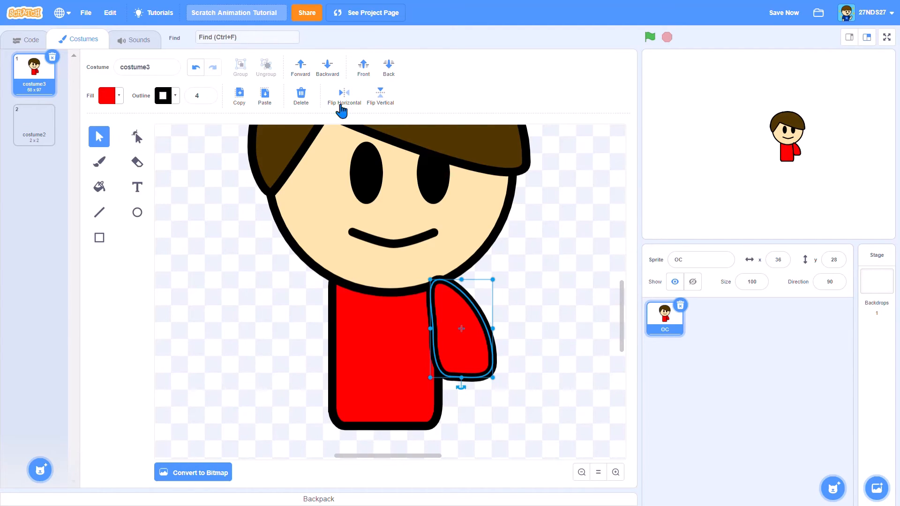
pyautogui.moveTo(500, 385); pyautogui.dragTo(484, 368)
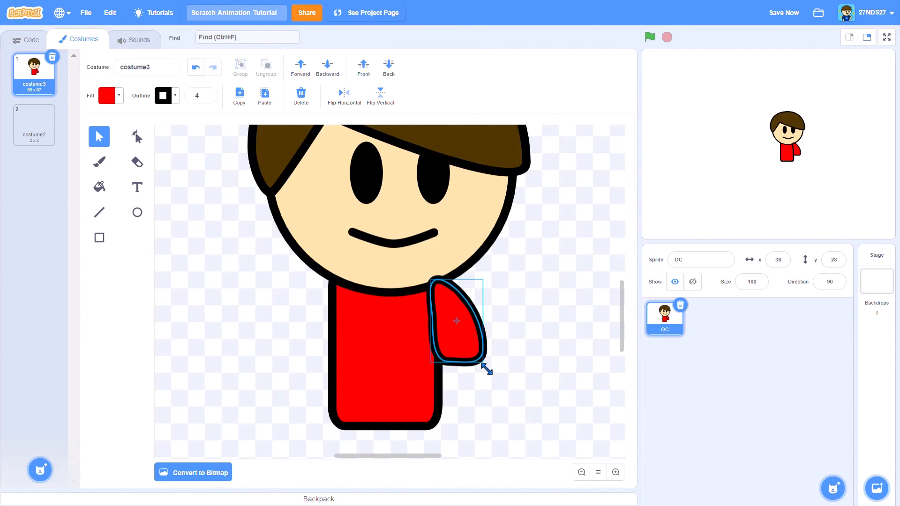
pyautogui.click(388, 70)
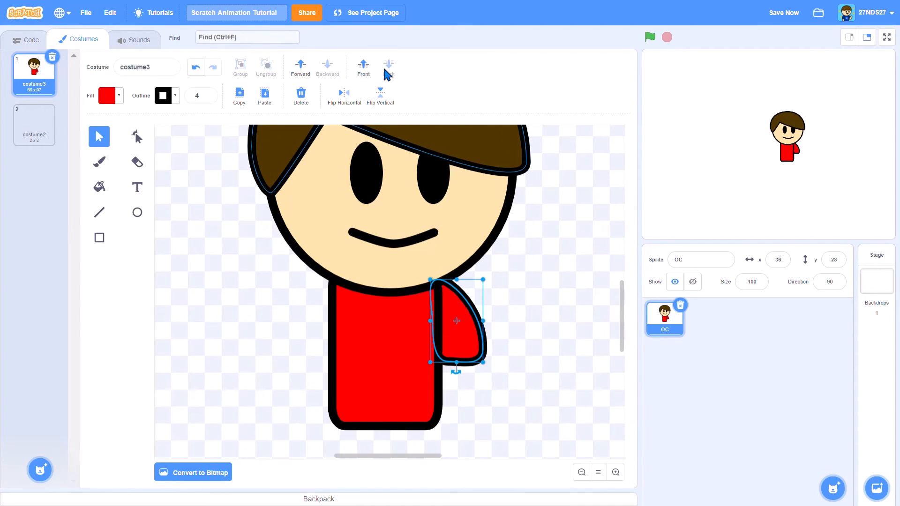
pyautogui.click(542, 330)
pyautogui.scroll(-1, 542, 329)
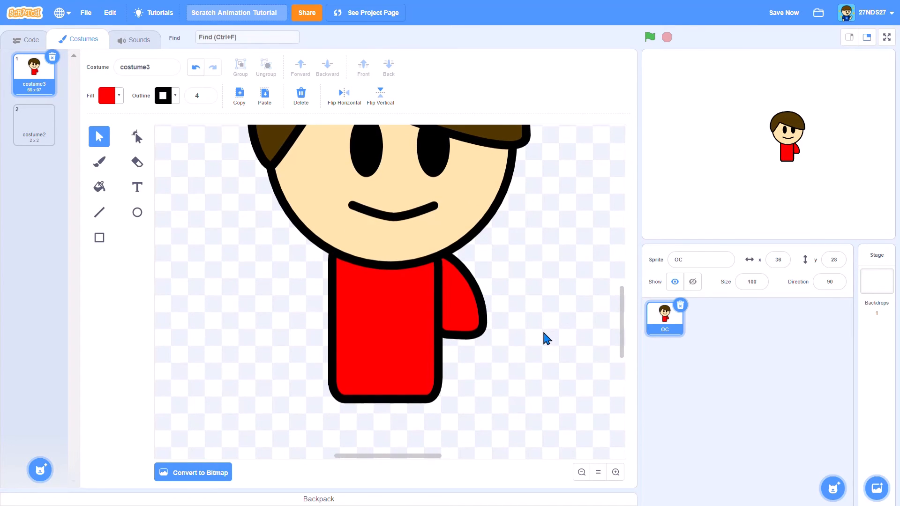
pyautogui.click(481, 318)
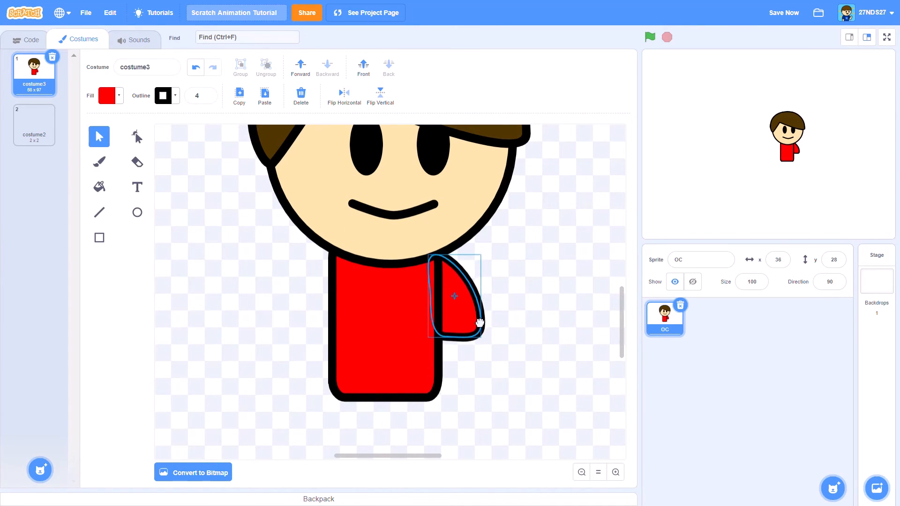
pyautogui.click(509, 319)
pyautogui.scroll(-1, 508, 318)
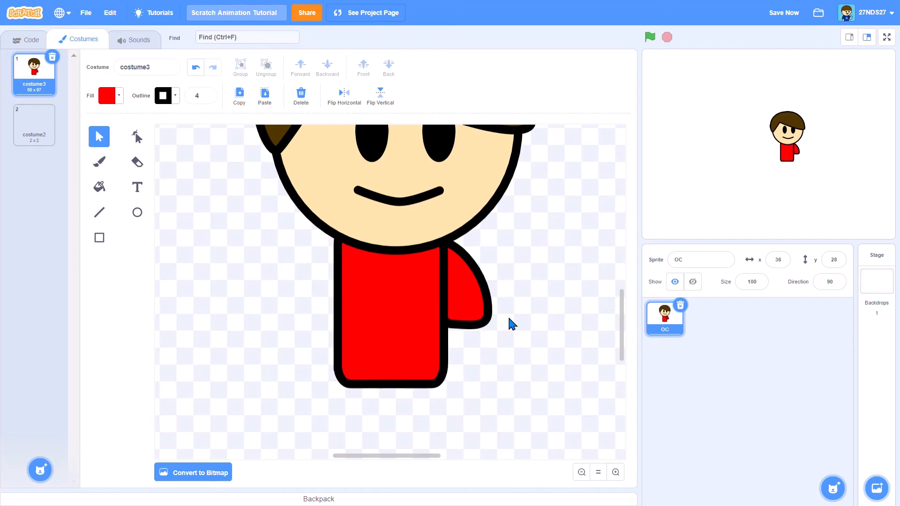
# Draw an upright oval forearm below the sleeve, using the head's skin-tone fill and black outline of 4
pyautogui.click(349, 219)
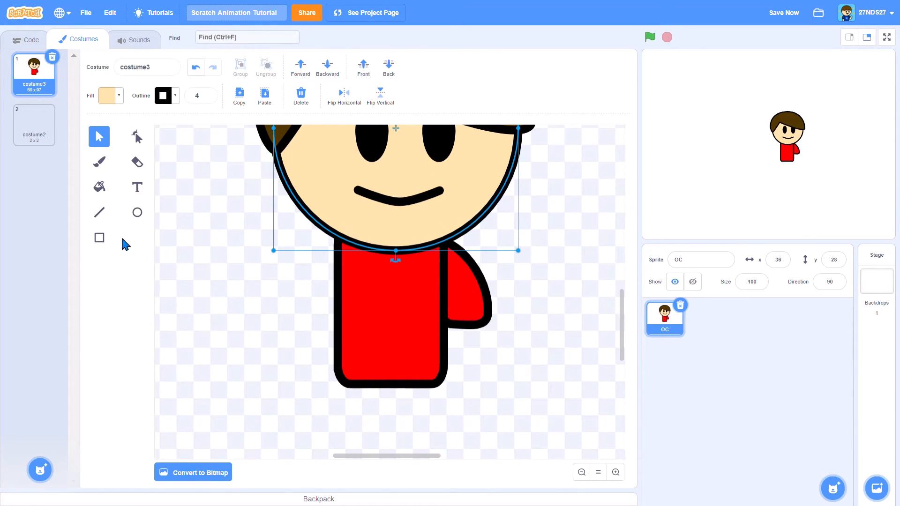
pyautogui.click(137, 217)
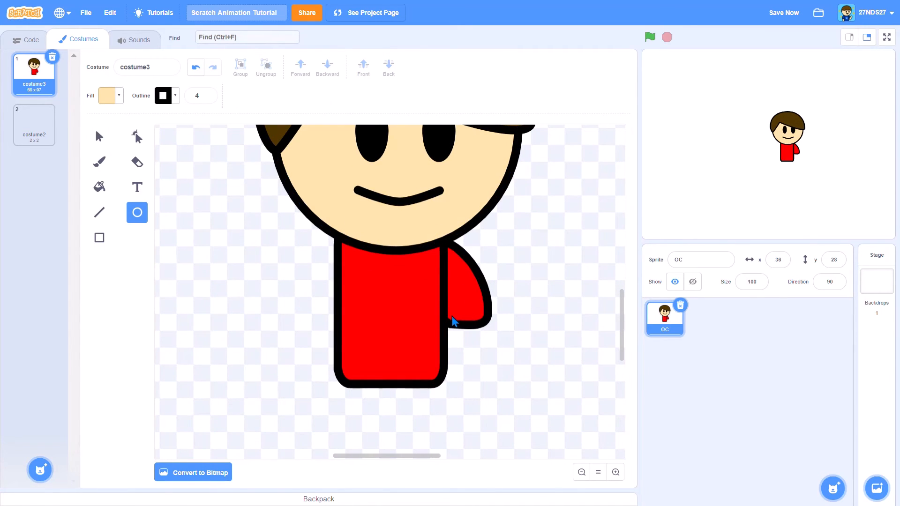
pyautogui.moveTo(452, 317)
pyautogui.mouseDown()
pyautogui.moveTo(512, 408)
pyautogui.moveTo(502, 388)
pyautogui.moveTo(505, 396)
pyautogui.mouseUp()
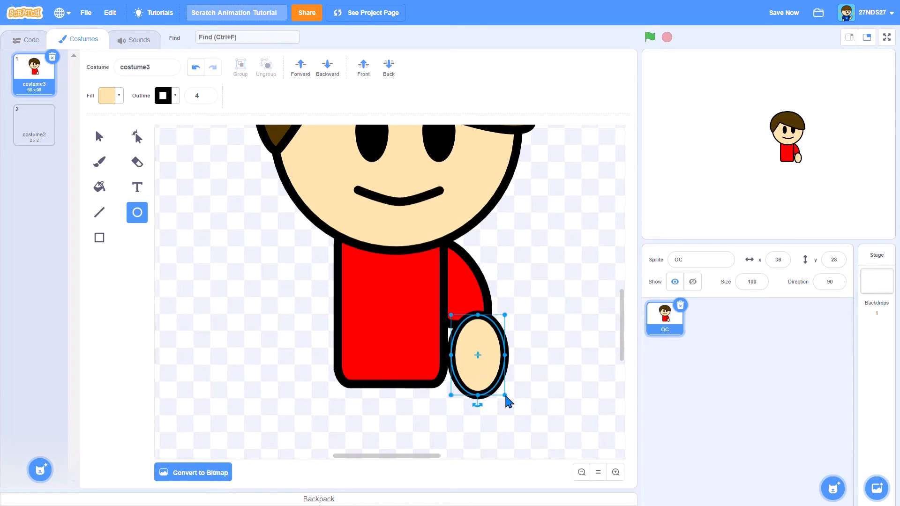
# Extend the forearm oval's upper end, replacing its topmost point with a smooth curve between two side points
pyautogui.click(137, 138)
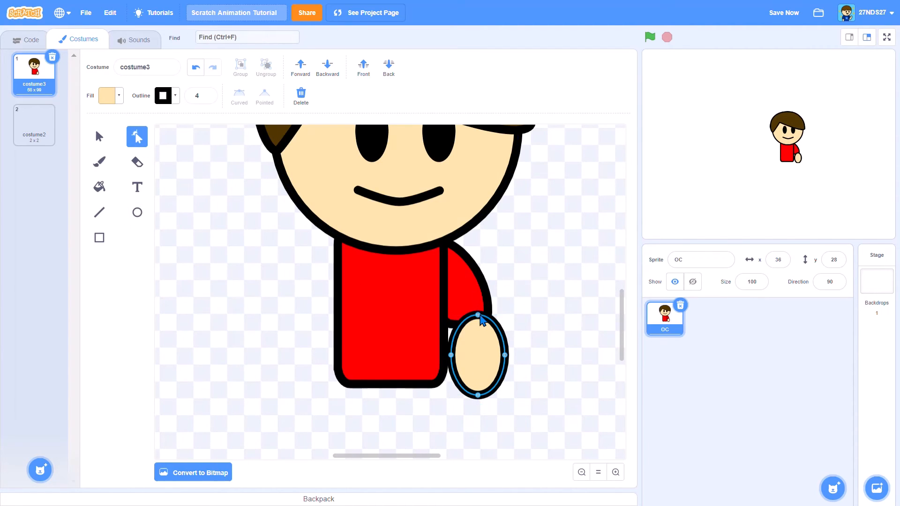
pyautogui.moveTo(480, 317)
pyautogui.mouseDown()
pyautogui.moveTo(463, 310)
pyautogui.moveTo(491, 324)
pyautogui.moveTo(499, 314)
pyautogui.moveTo(486, 305)
pyautogui.mouseUp()
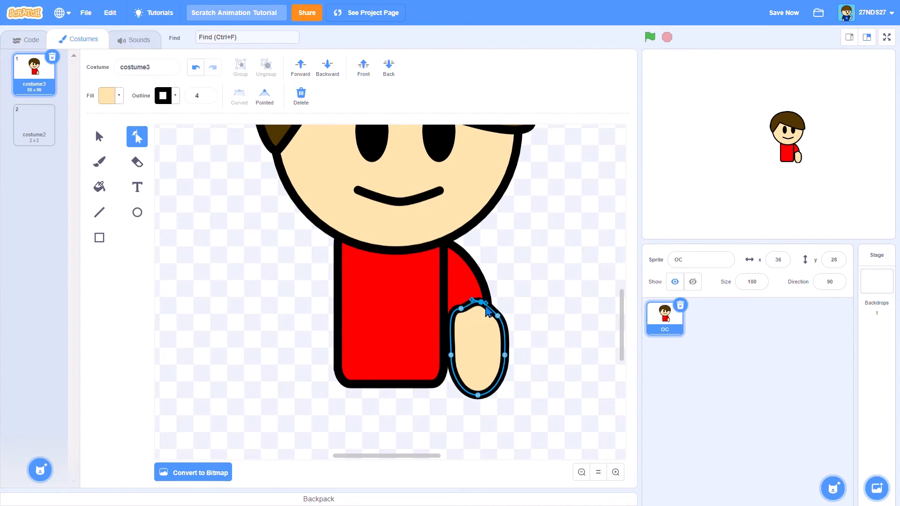
pyautogui.press('Delete')
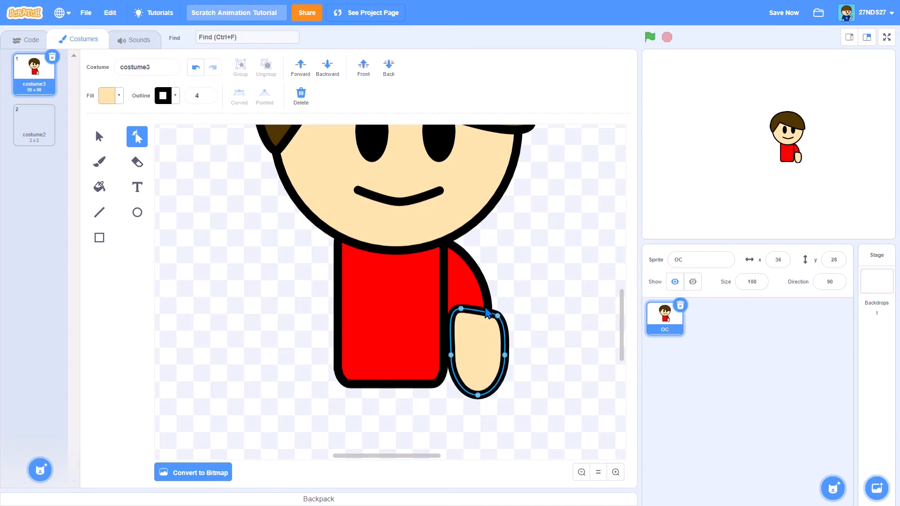
pyautogui.click(497, 317)
pyautogui.moveTo(495, 313); pyautogui.dragTo(466, 301)
pyautogui.click(461, 308)
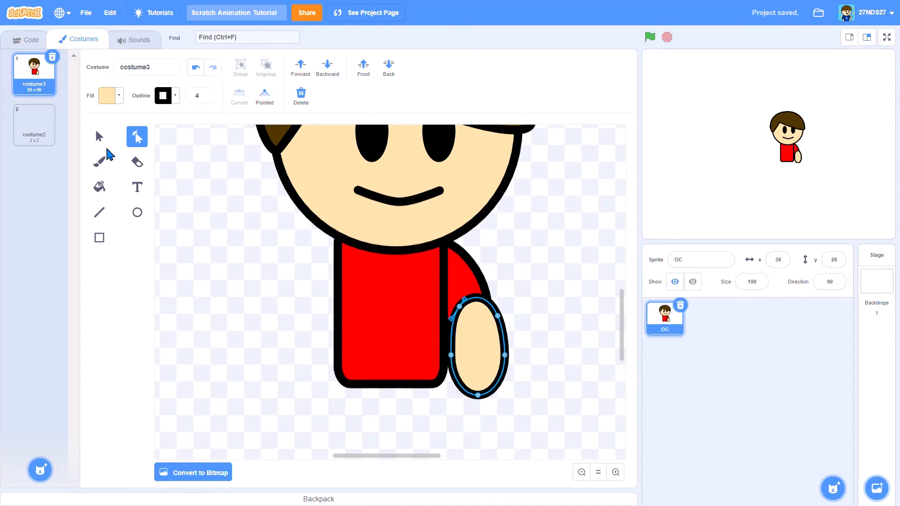
# Make the forearm narrower and shorter, position it under the sleeve beside the torso and send it to the back
pyautogui.click(100, 137)
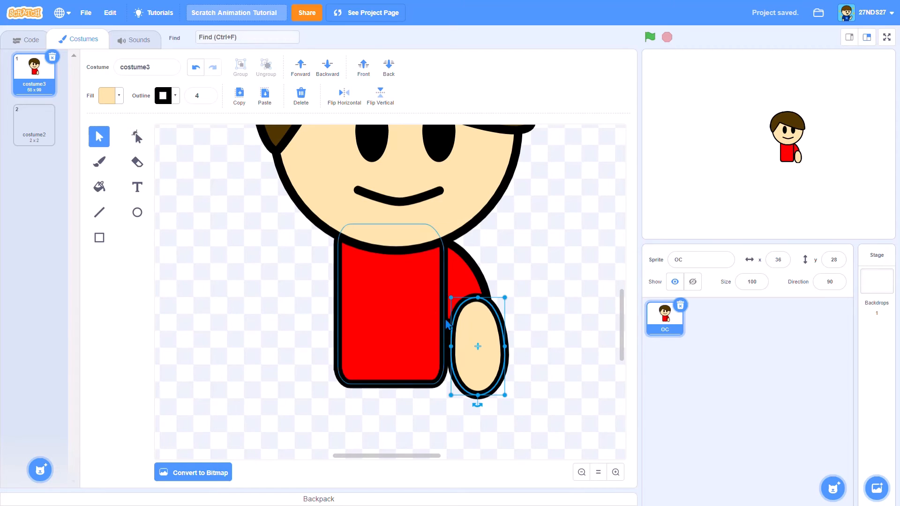
pyautogui.moveTo(492, 354)
pyautogui.mouseDown()
pyautogui.moveTo(484, 374)
pyautogui.moveTo(486, 364)
pyautogui.mouseUp()
pyautogui.moveTo(504, 411); pyautogui.dragTo(489, 387)
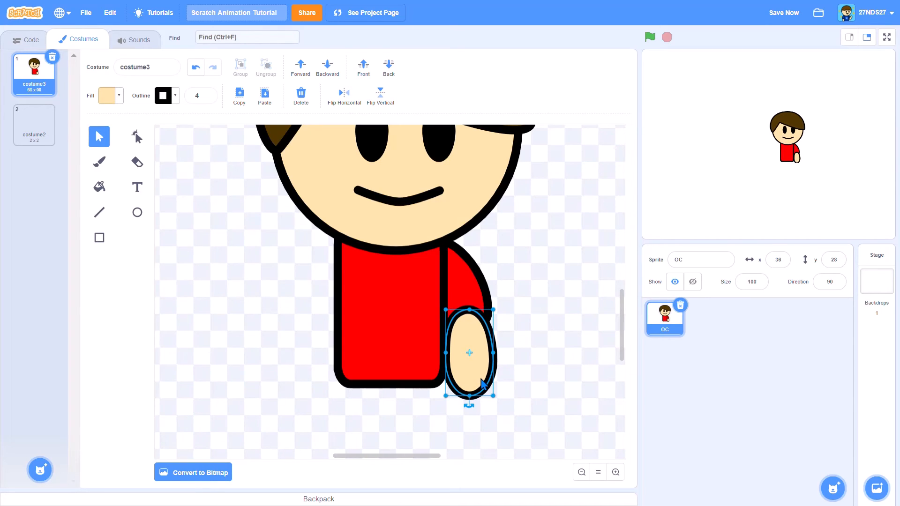
pyautogui.click(389, 66)
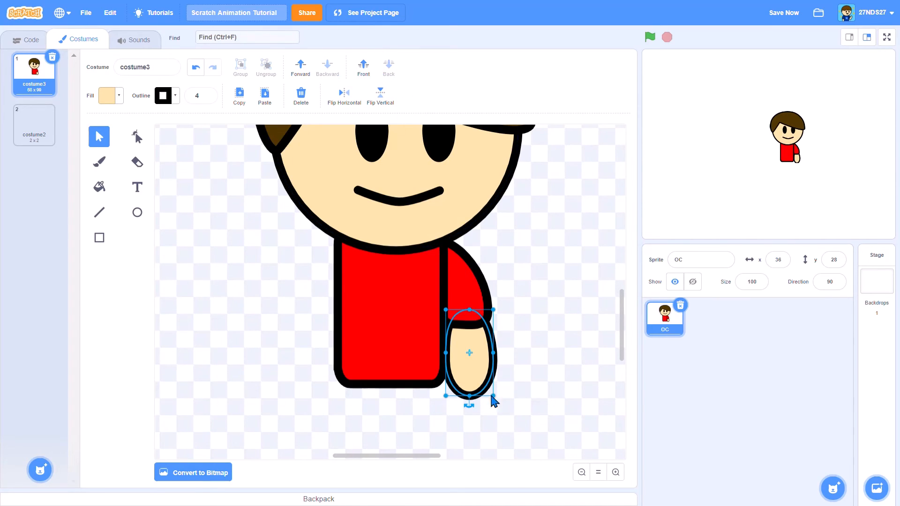
pyautogui.click(528, 362)
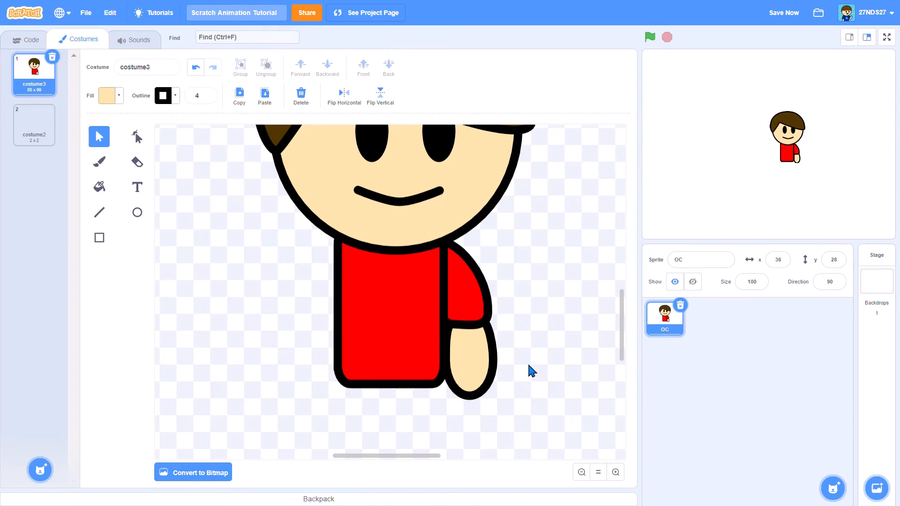
pyautogui.click(473, 357)
pyautogui.moveTo(481, 364); pyautogui.dragTo(478, 364)
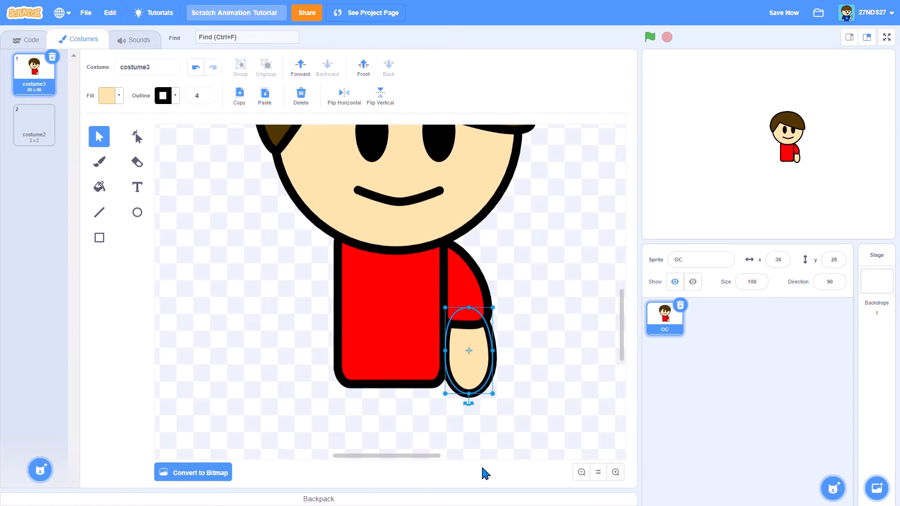
# Try the forearm rotated outward in front of the sleeve, and return it to hanging behind the sleeve
pyautogui.moveTo(471, 406); pyautogui.dragTo(505, 315)
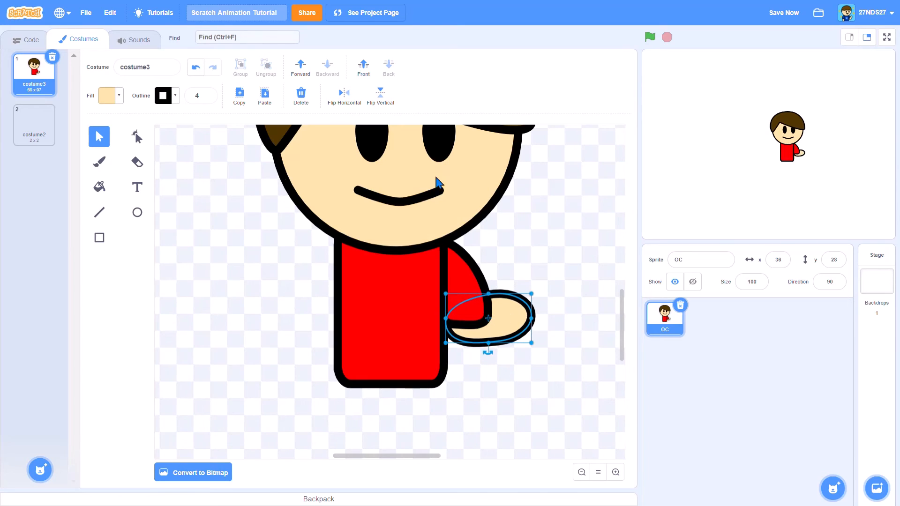
pyautogui.click(365, 68)
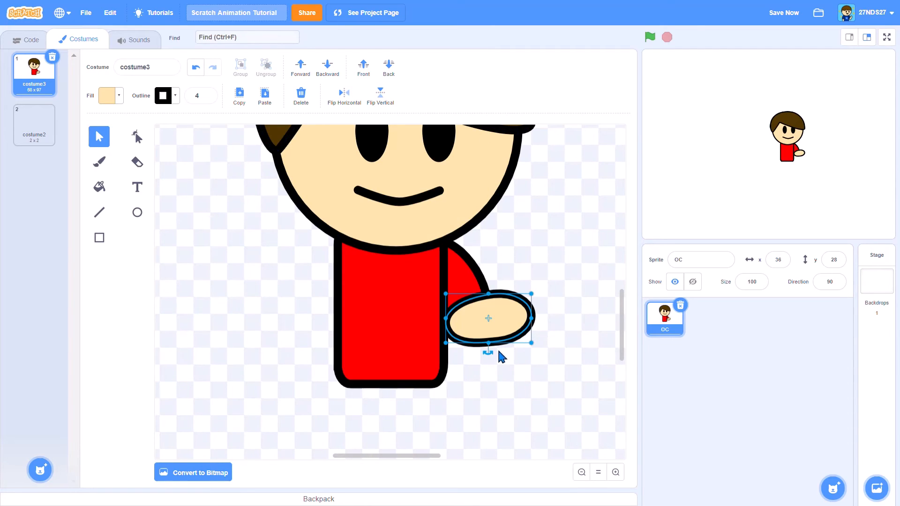
pyautogui.moveTo(496, 361); pyautogui.dragTo(451, 349)
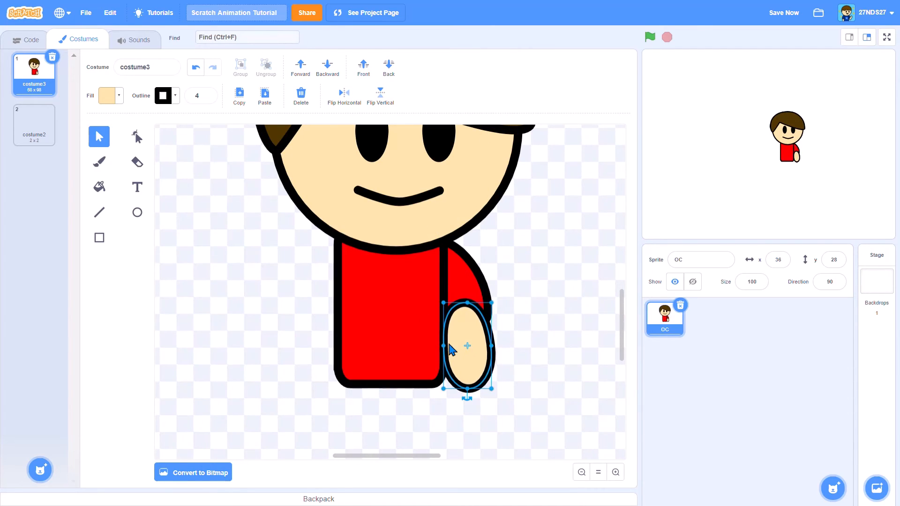
pyautogui.click(390, 69)
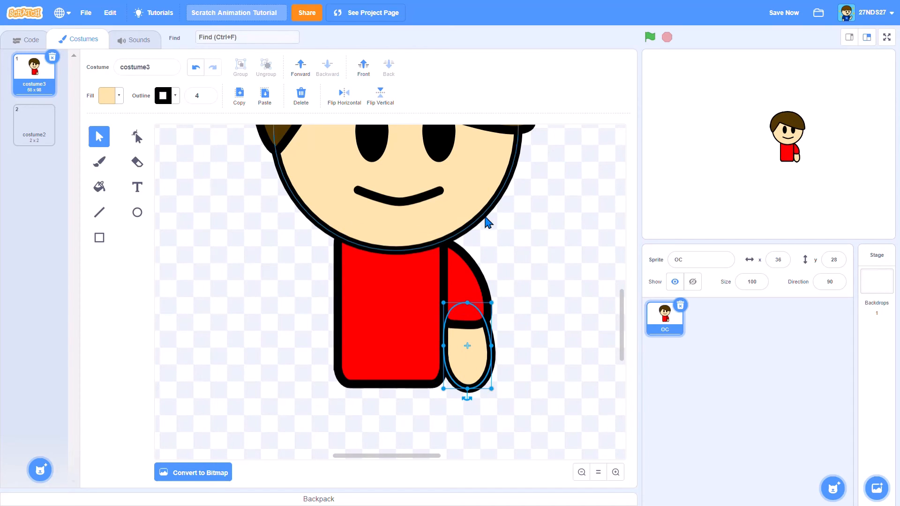
# Duplicate the sleeve and forearm together, flip the copy horizontally and place it on the torso's left side
pyautogui.click(485, 241)
pyautogui.moveTo(485, 241); pyautogui.dragTo(482, 369)
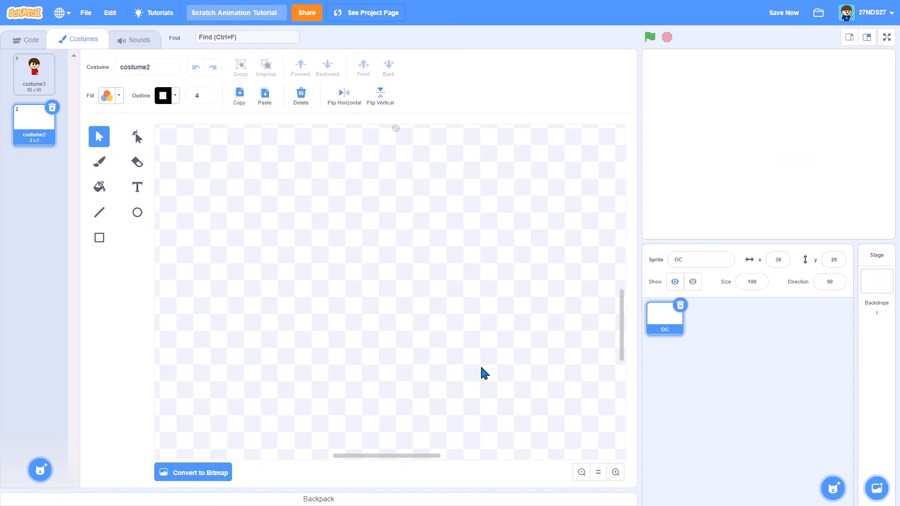
pyautogui.hotkey('ctrl', 'Left')
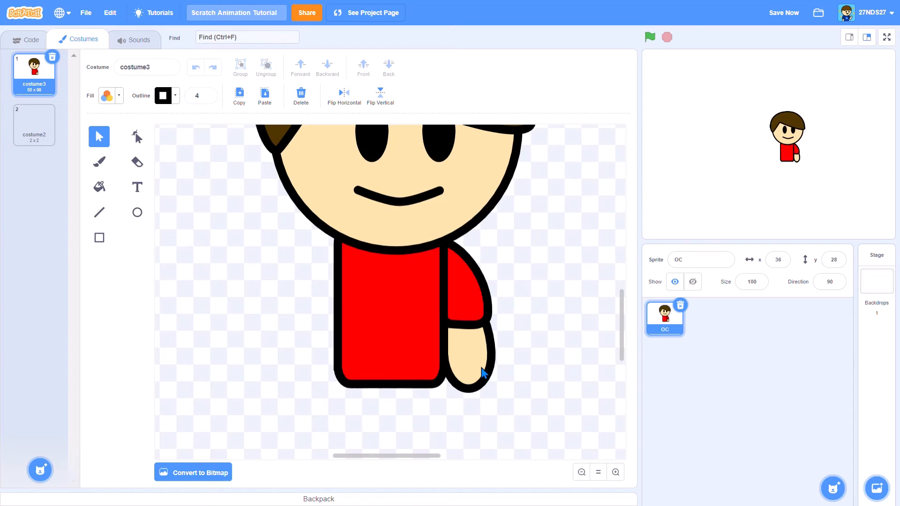
pyautogui.click(483, 373)
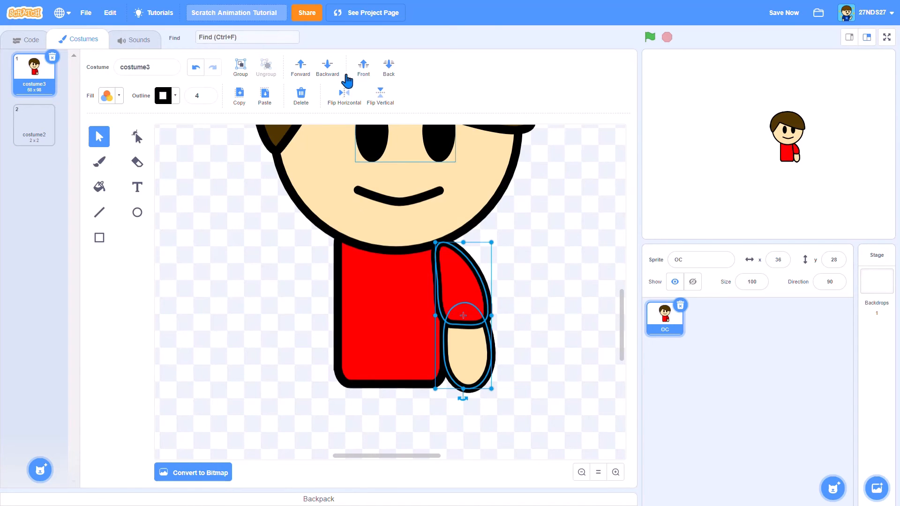
pyautogui.click(344, 94)
pyautogui.moveTo(469, 302); pyautogui.dragTo(339, 311)
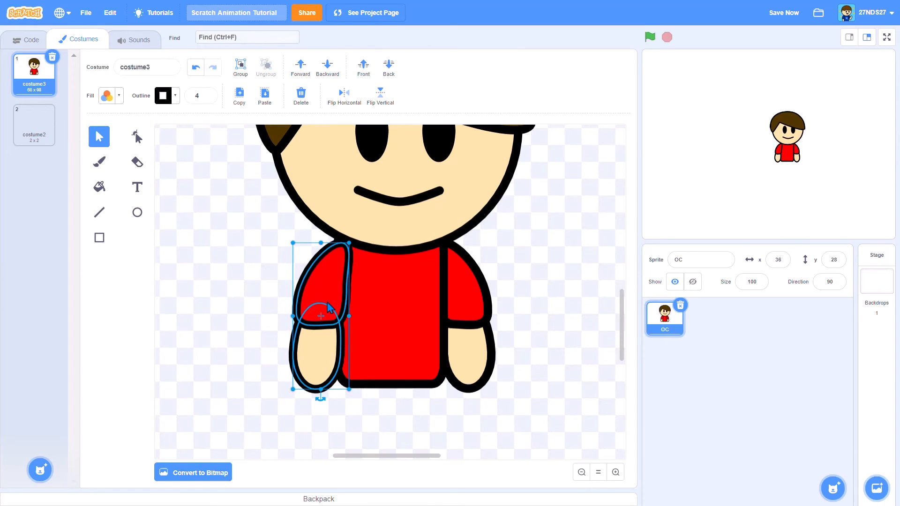
pyautogui.click(527, 329)
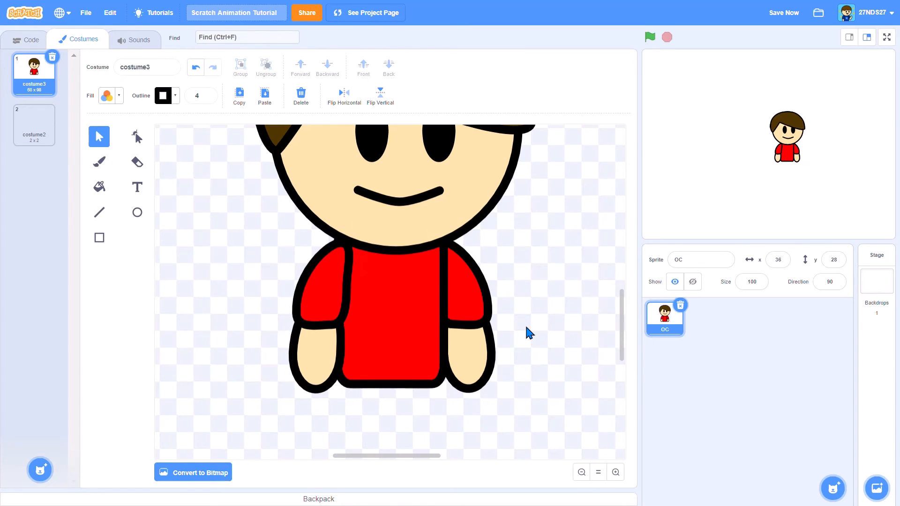
# Duplicate costume3 and delete the forearm on the character's right-hand side of the drawing in the copy
pyautogui.rightClick(31, 80)
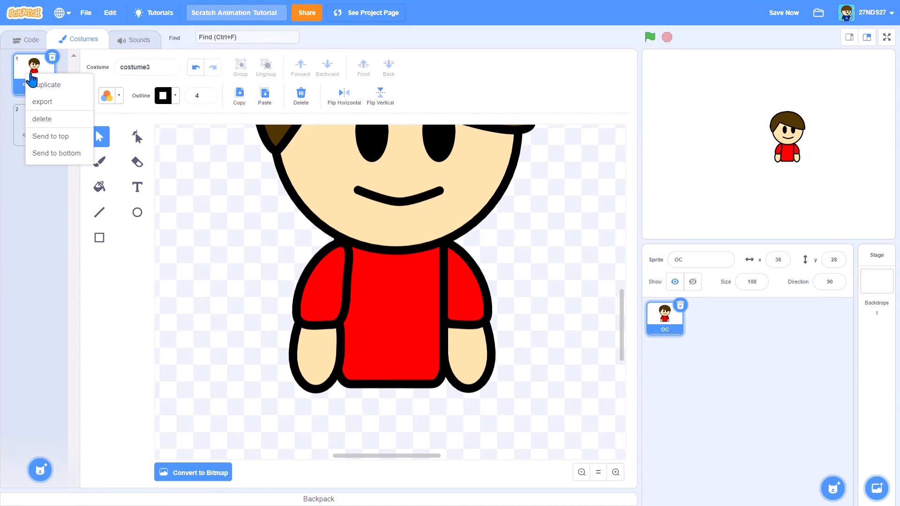
pyautogui.click(44, 85)
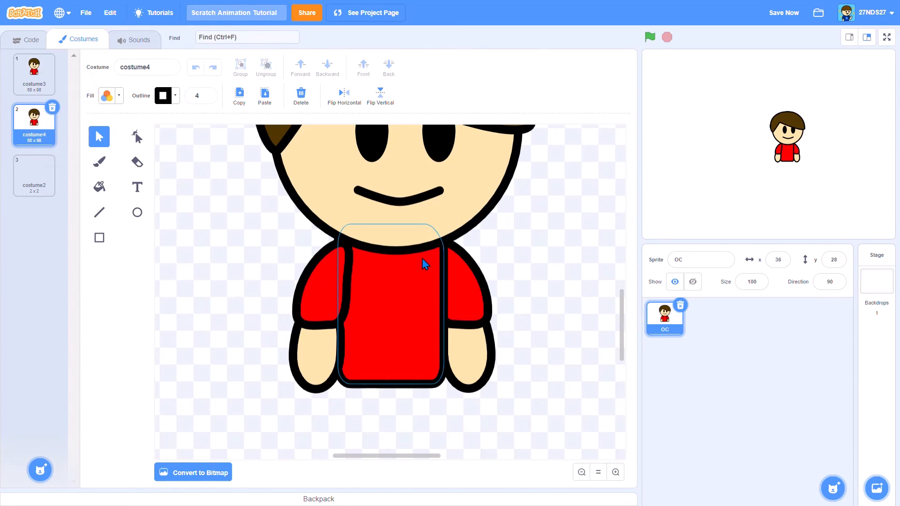
pyautogui.click(488, 310)
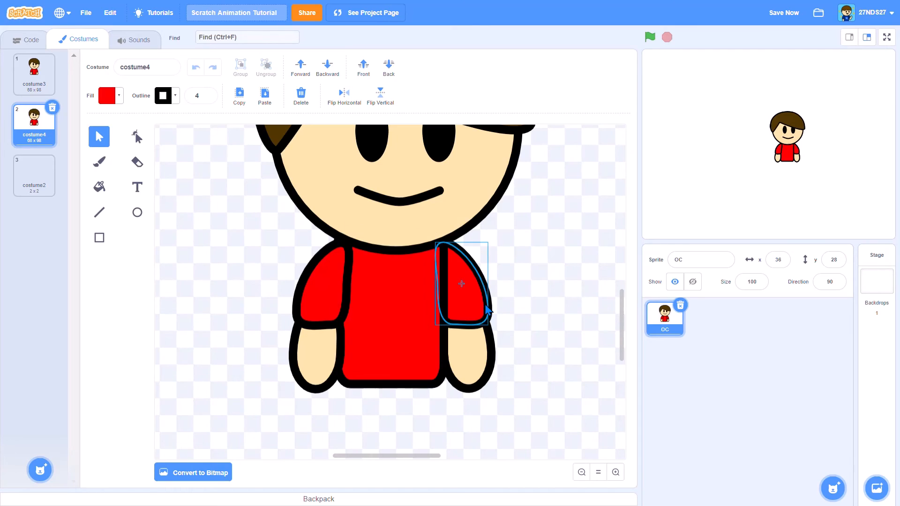
pyautogui.click(460, 385)
pyautogui.press('Delete')
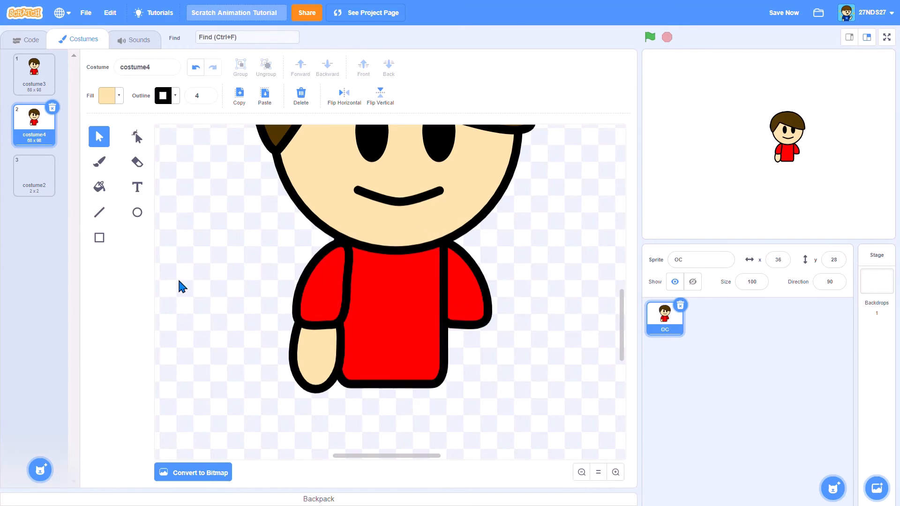
# Try reshaping costume4's right sleeve by pulling its lower points down to the torso's bottom with one pointed corner, and delete the sleeve
pyautogui.click(136, 137)
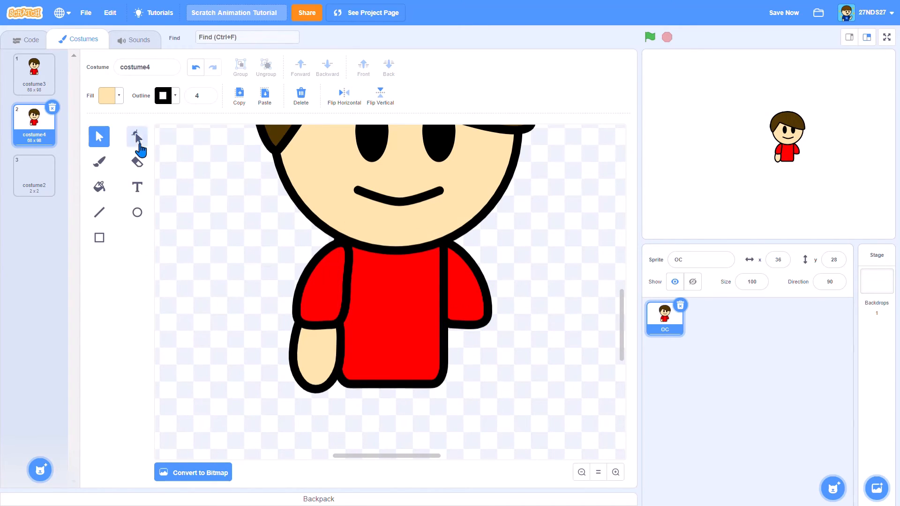
pyautogui.click(483, 331)
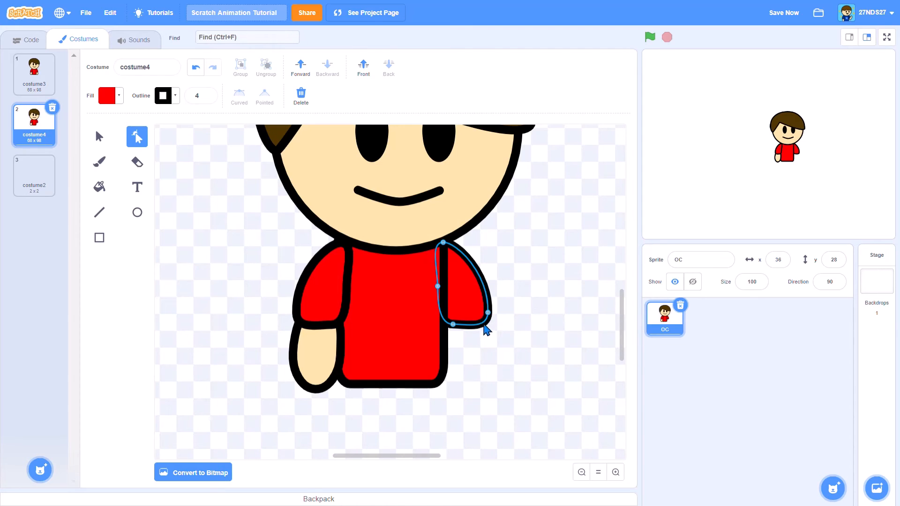
pyautogui.moveTo(485, 327); pyautogui.dragTo(489, 390)
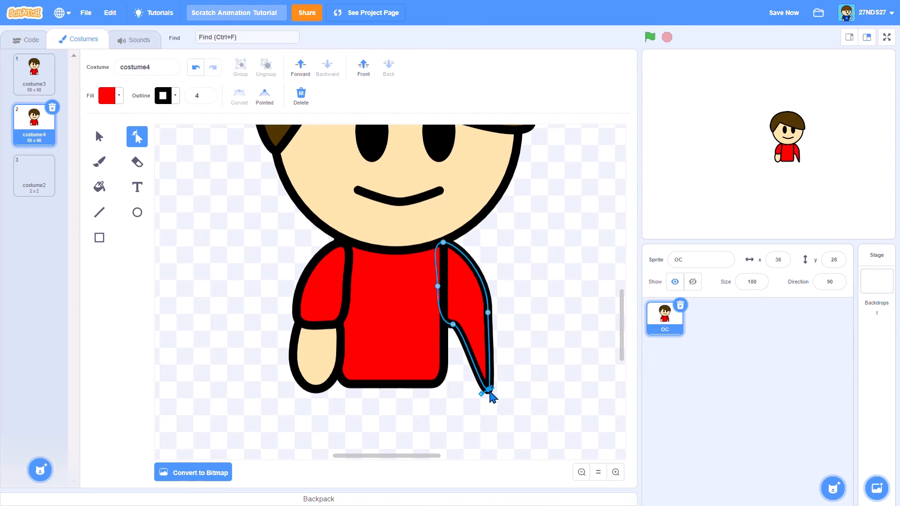
pyautogui.click(264, 96)
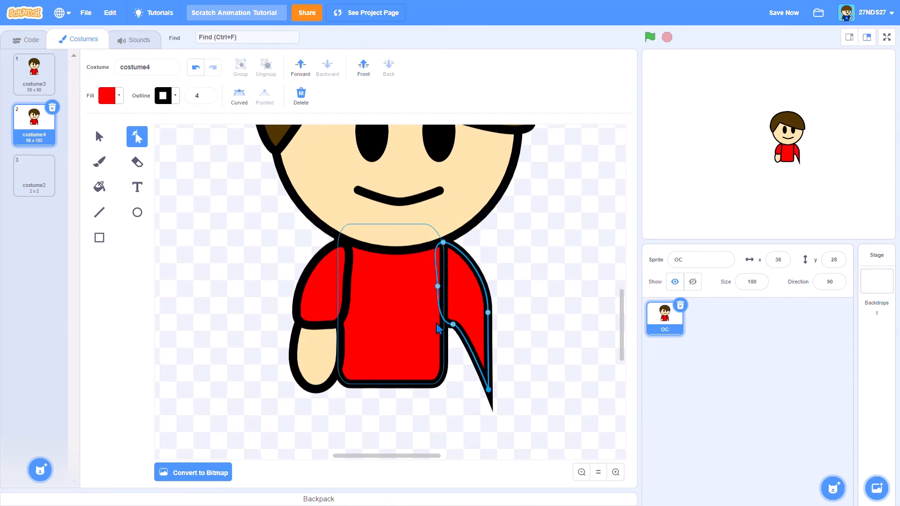
pyautogui.moveTo(452, 324); pyautogui.dragTo(450, 389)
pyautogui.press('Delete')
pyautogui.press('Delete')
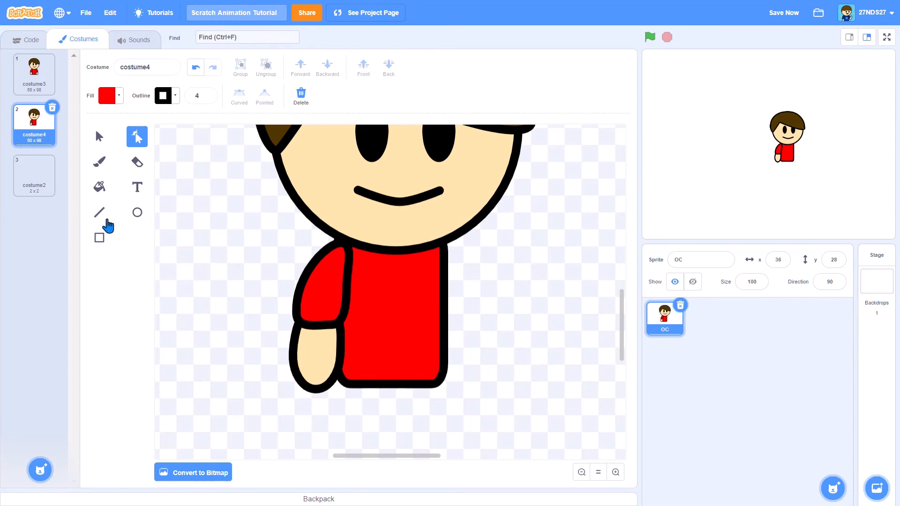
# Draw a tall red rectangle along the torso's right side as a long sleeve and round its upper outer corner
pyautogui.click(108, 241)
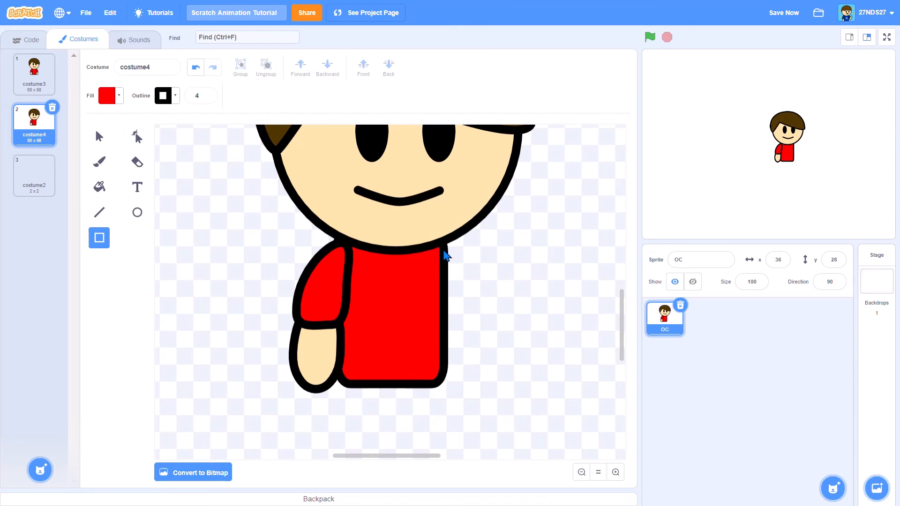
pyautogui.moveTo(444, 248); pyautogui.dragTo(488, 385)
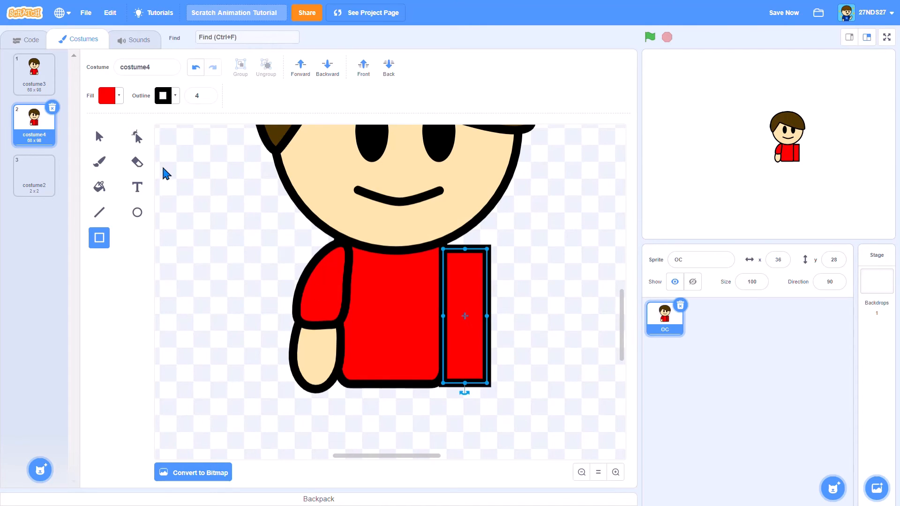
pyautogui.click(137, 137)
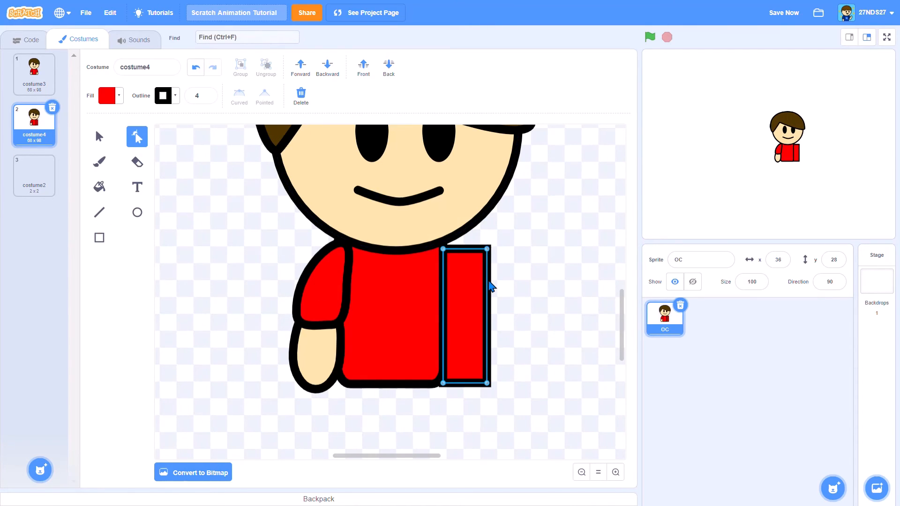
pyautogui.click(463, 249)
pyautogui.click(489, 250)
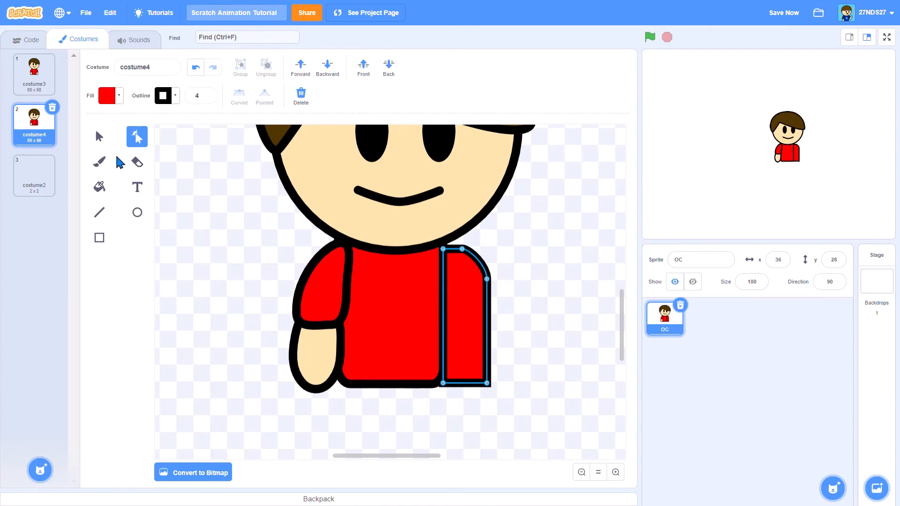
# Draw a skin-coloured circle matching the forearm as a hand beneath the long sleeve and send it to the back
pyautogui.click(99, 137)
pyautogui.click(322, 372)
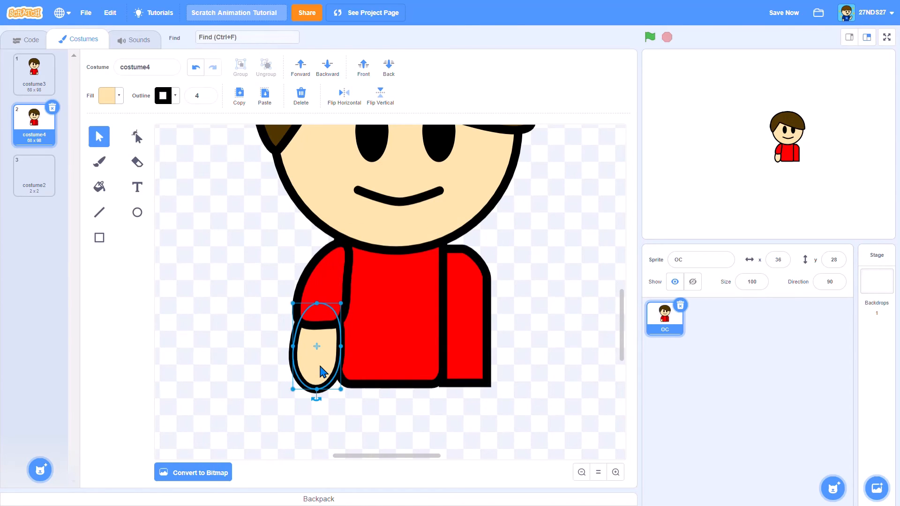
pyautogui.click(138, 214)
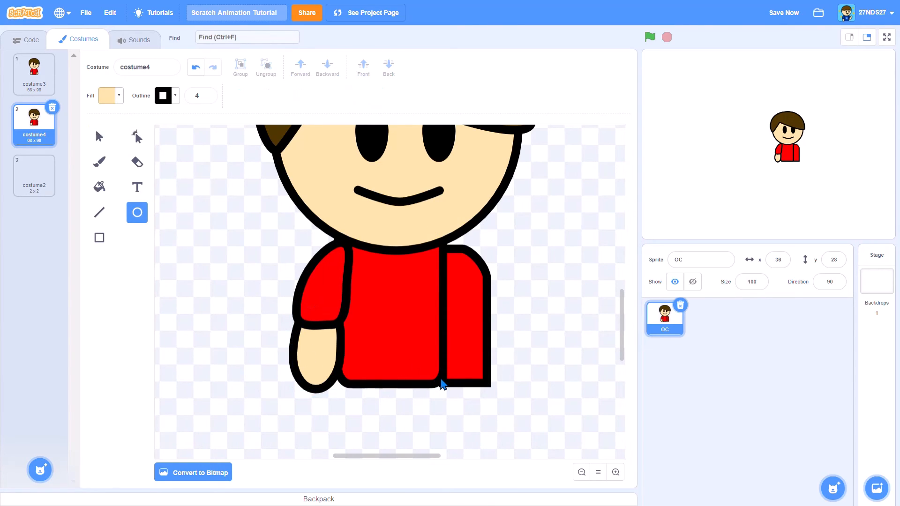
pyautogui.moveTo(448, 388); pyautogui.dragTo(485, 409)
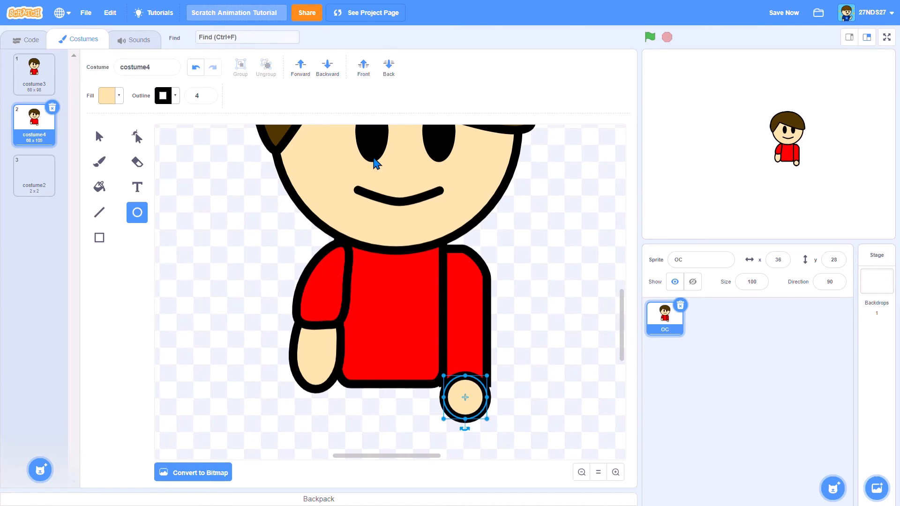
pyautogui.click(388, 66)
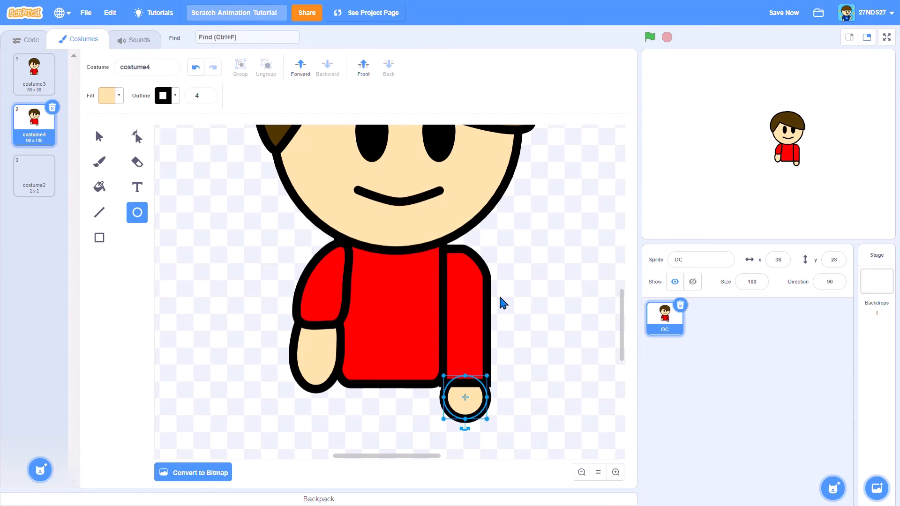
pyautogui.click(241, 292)
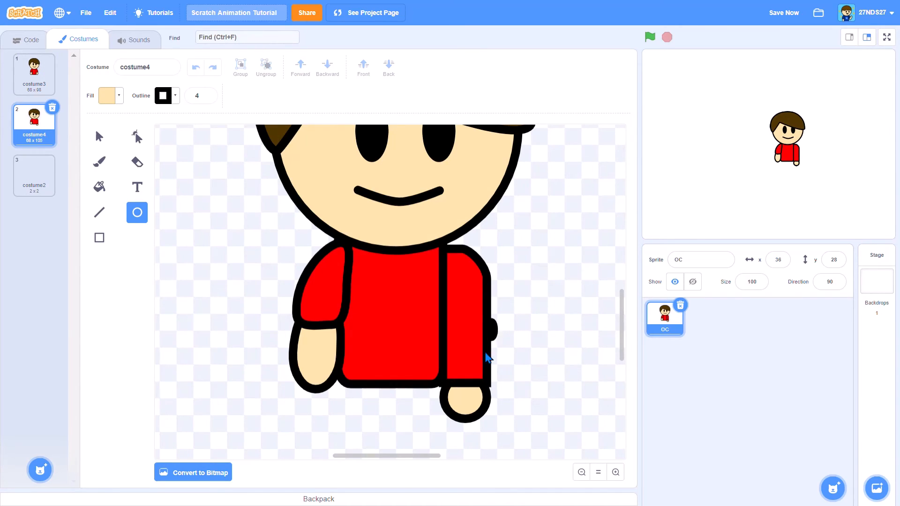
pyautogui.moveTo(488, 358); pyautogui.dragTo(485, 388)
pyautogui.press('Delete')
# Duplicate the long sleeve and hand together, flip the copy horizontally and align it over the torso's left side
pyautogui.click(99, 136)
pyautogui.moveTo(500, 365); pyautogui.dragTo(475, 395)
pyautogui.hotkey('ctrl', 'Right')
pyautogui.hotkey('ctrl', 'Left')
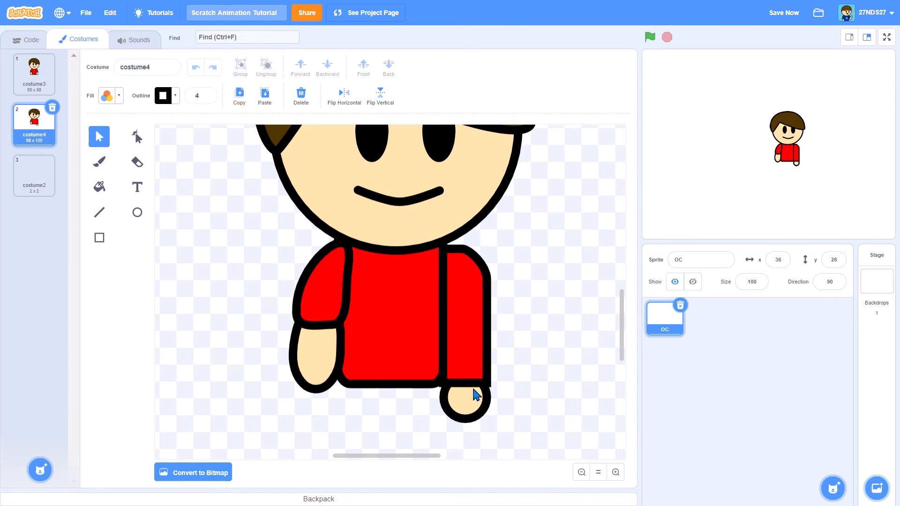
pyautogui.hotkey('ctrl', 'v')
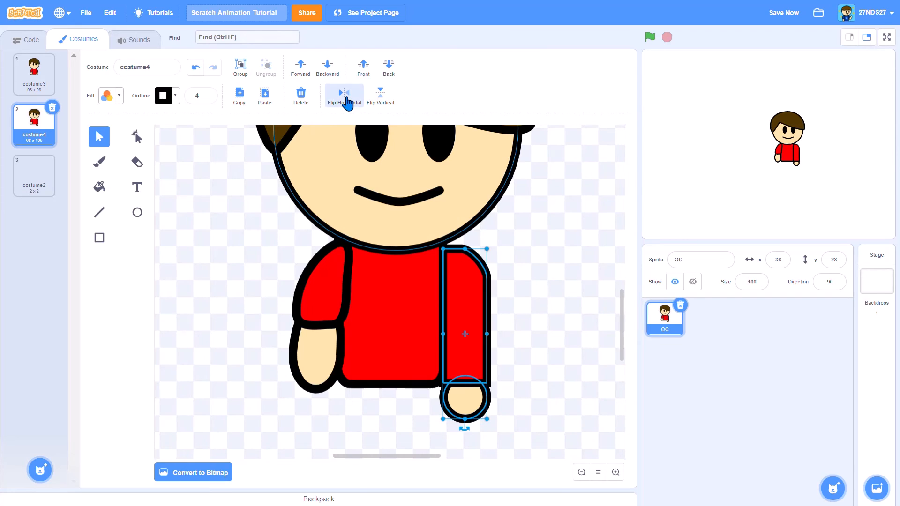
pyautogui.click(345, 96)
pyautogui.hotkey('shift', 'Left')
pyautogui.hotkey('shift', 'Left')
pyautogui.hotkey('shift', 'Left')
pyautogui.hotkey('shift', 'Left')
pyautogui.hotkey('shift', 'Left')
pyautogui.hotkey('shift', 'Left')
pyautogui.hotkey('shift', 'Left')
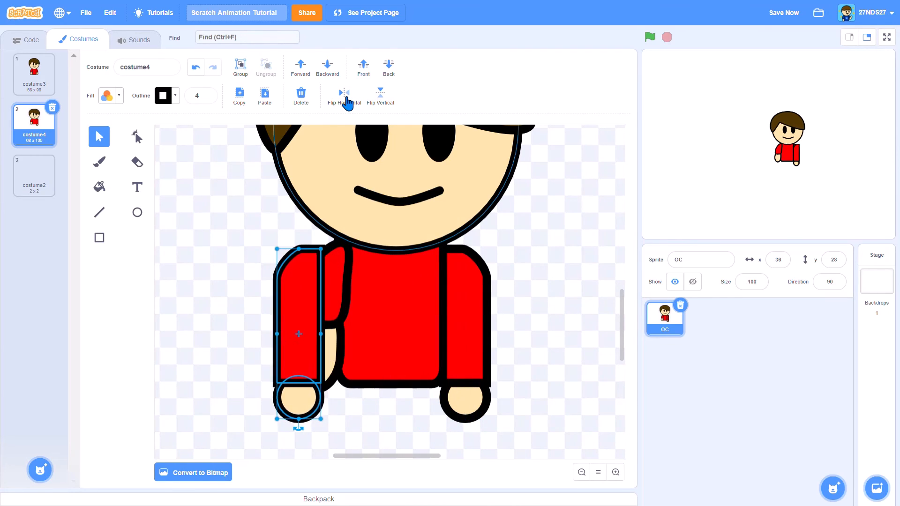
pyautogui.hotkey('shift', 'Left')
pyautogui.hotkey('shift', 'Right')
pyautogui.hotkey('shift', 'Right')
pyautogui.hotkey('shift', 'Right')
pyautogui.hotkey('shift', 'Right')
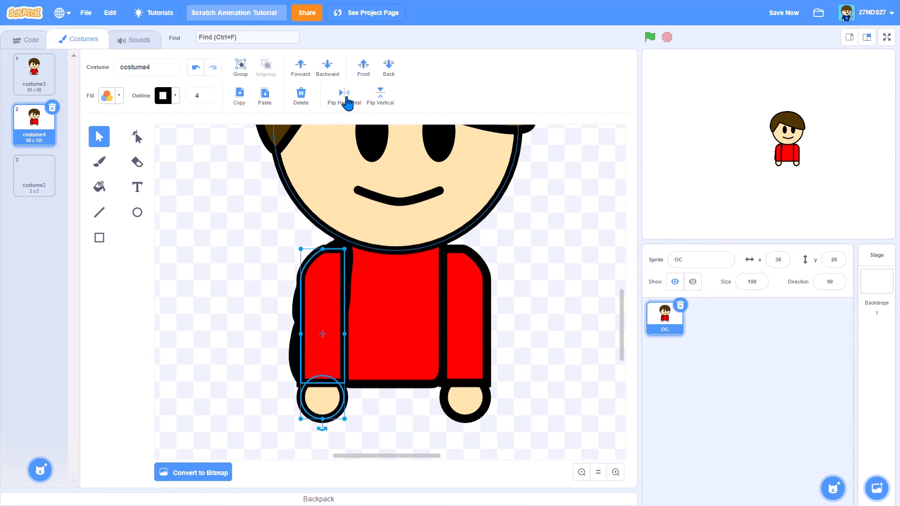
# Delete the old short sleeve and forearm left behind the new long sleeve on the torso's left side
pyautogui.click(276, 302)
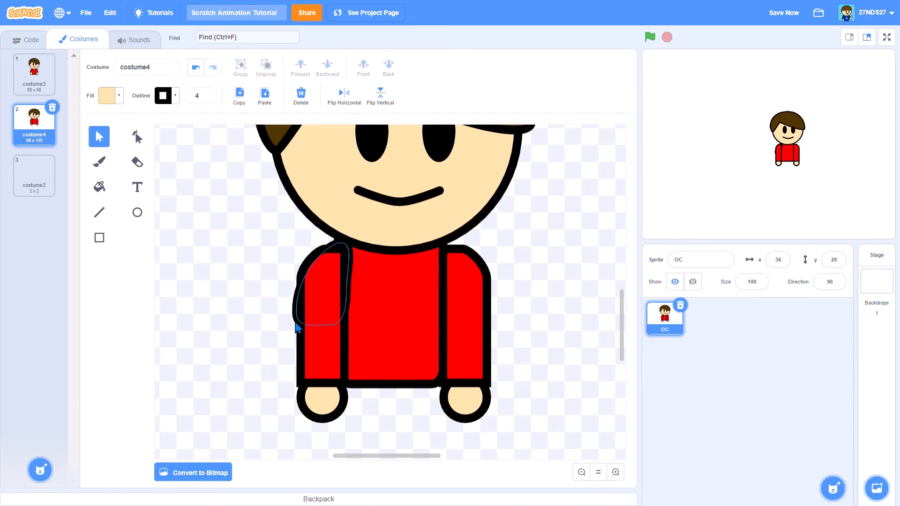
pyautogui.click(297, 321)
pyautogui.press('Delete')
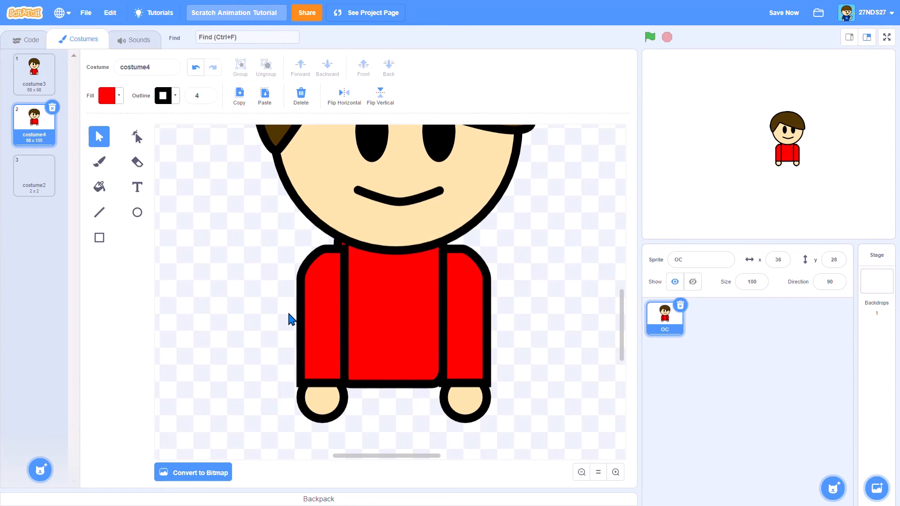
# Switch back and forth between costume3 and costume4 to compare the short-sleeved and long-sleeved arm styles
pyautogui.hotkey('ctrl', 'Left')
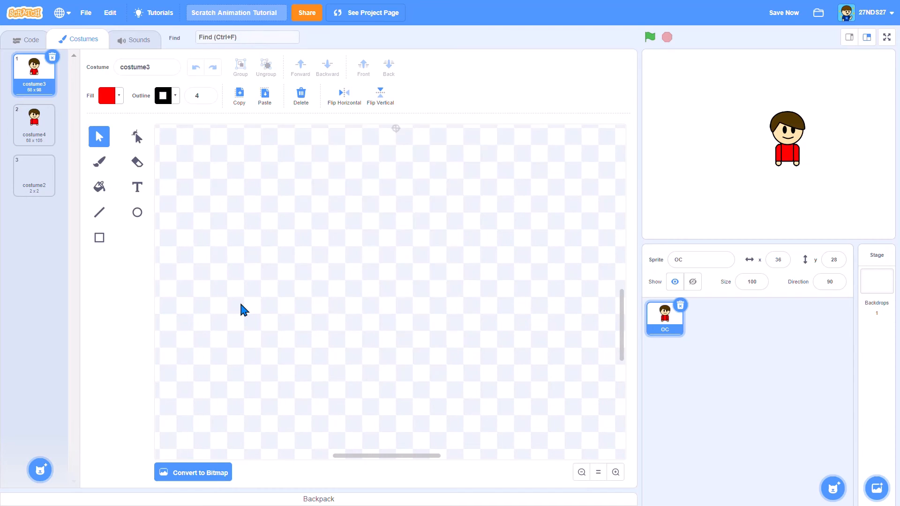
pyautogui.hotkey('ctrl', 'Right')
pyautogui.hotkey('ctrl', 'Left')
pyautogui.hotkey('ctrl', 'Right')
pyautogui.hotkey('ctrl', 'Left')
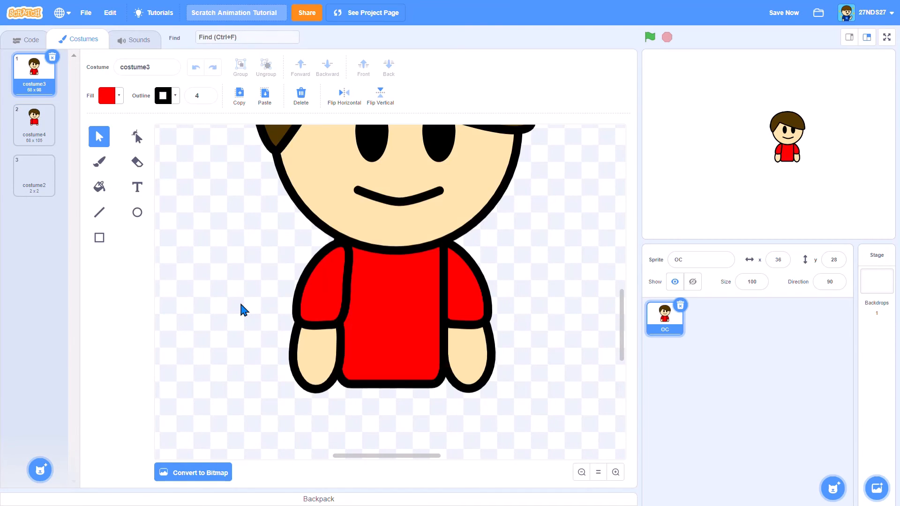
pyautogui.hotkey('ctrl', 'Right')
pyautogui.hotkey('ctrl', 'Left')
pyautogui.hotkey('ctrl', 'Right')
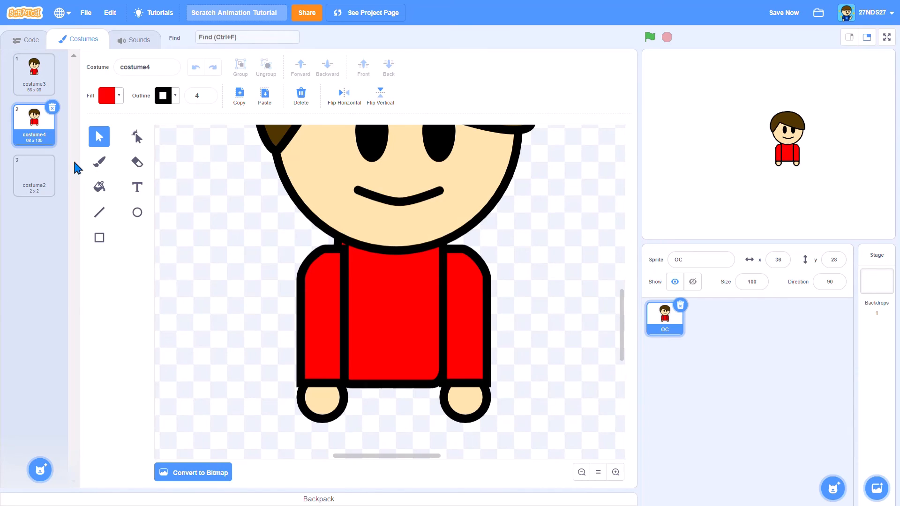
# Duplicate costume4 and delete both long sleeves in the copy, keeping only the circular hands
pyautogui.rightClick(36, 144)
pyautogui.click(55, 156)
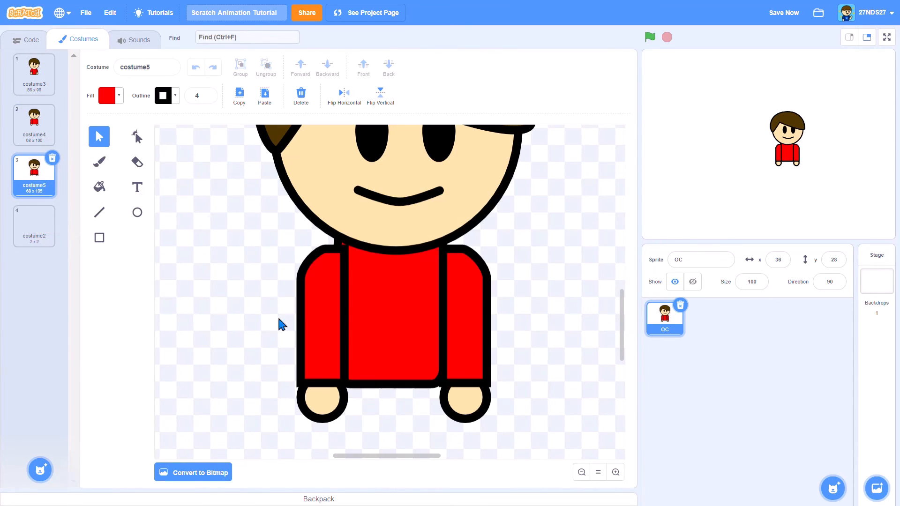
pyautogui.click(317, 330)
pyautogui.press('Delete')
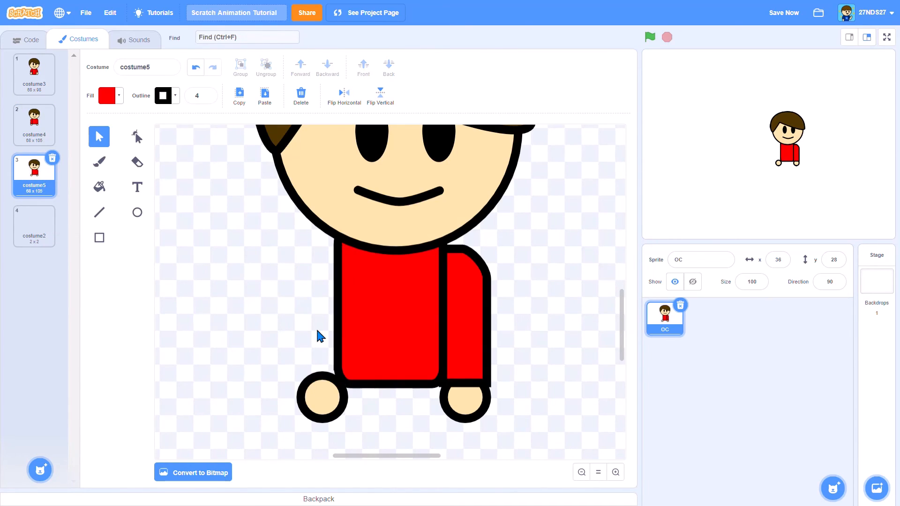
pyautogui.click(467, 366)
pyautogui.press('Delete')
# Place the two circular hands as detached floating hands on either side of the lower torso
pyautogui.click(465, 394)
pyautogui.moveTo(466, 388); pyautogui.dragTo(506, 312)
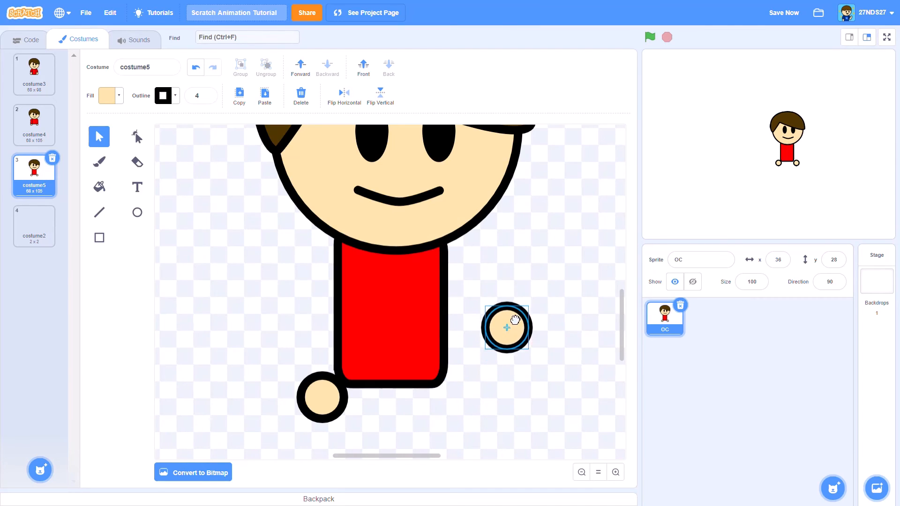
pyautogui.moveTo(337, 413); pyautogui.dragTo(315, 391)
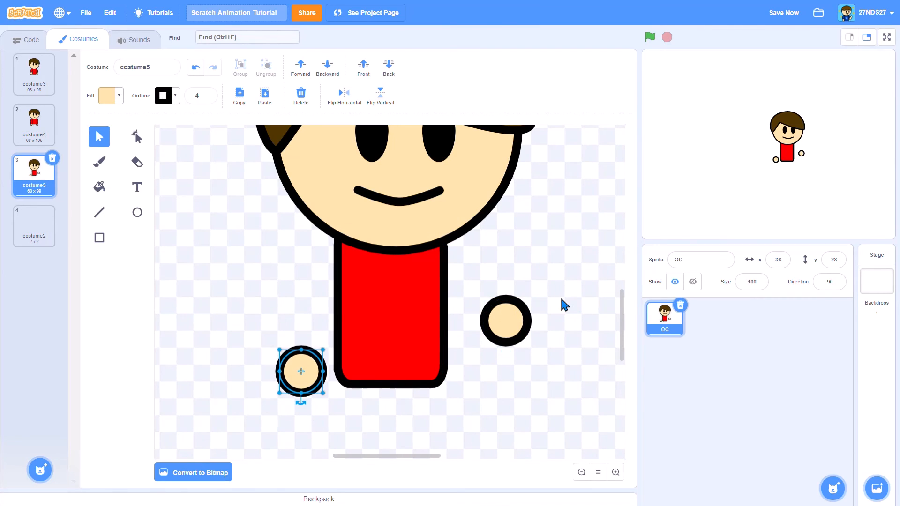
pyautogui.moveTo(517, 322); pyautogui.dragTo(489, 365)
pyautogui.moveTo(294, 382); pyautogui.dragTo(294, 363)
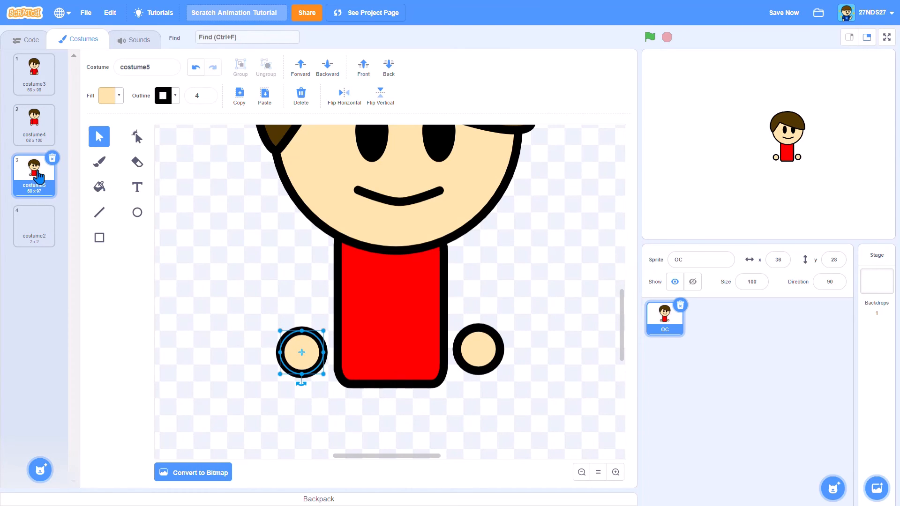
# Review the arm-style costumes and delete costume5 and costume4, keeping costume3
pyautogui.press('Up')
pyautogui.press('Up')
pyautogui.press('Down')
pyautogui.press('Down')
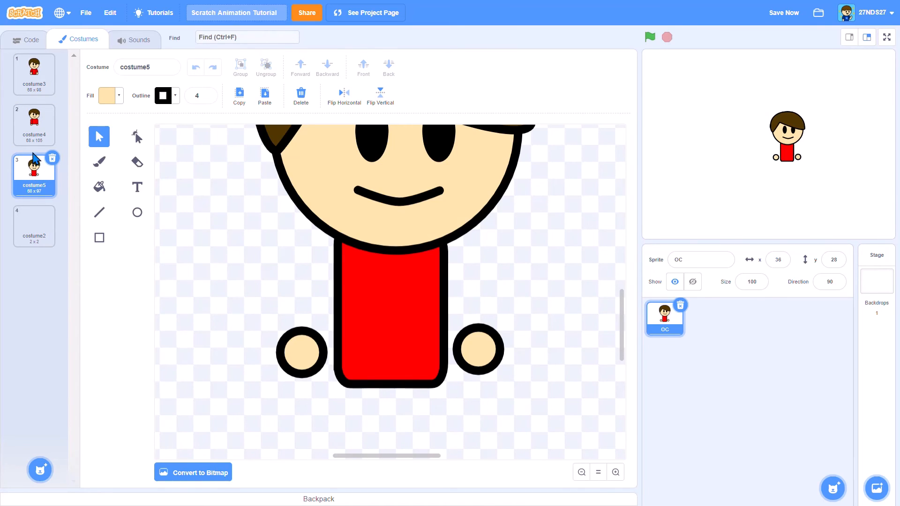
pyautogui.click(55, 161)
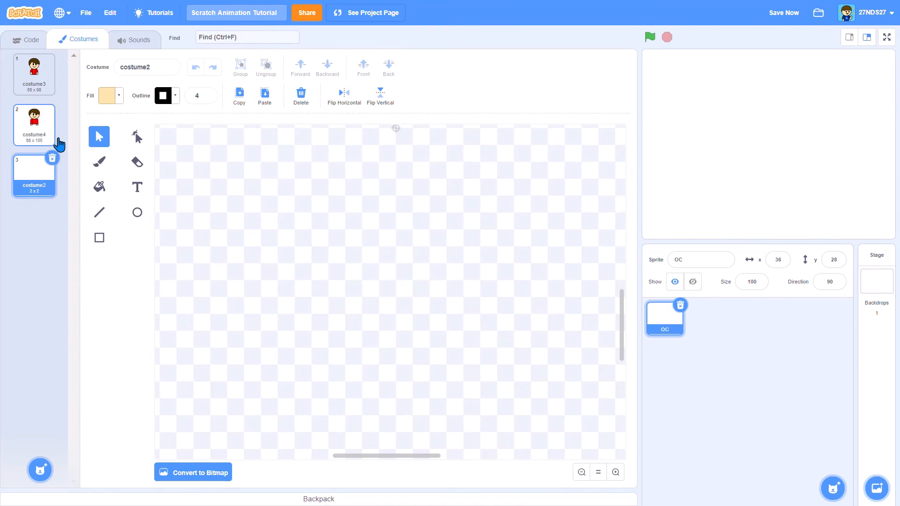
pyautogui.click(56, 111)
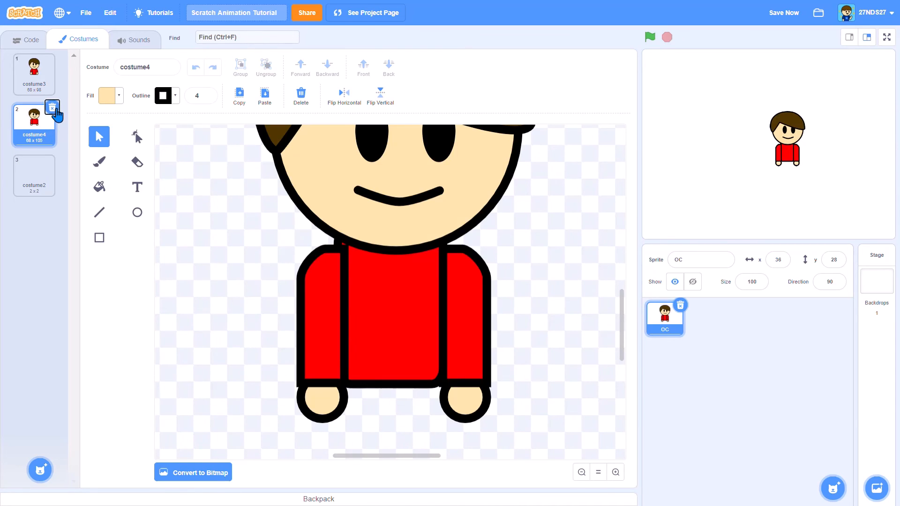
pyautogui.click(52, 109)
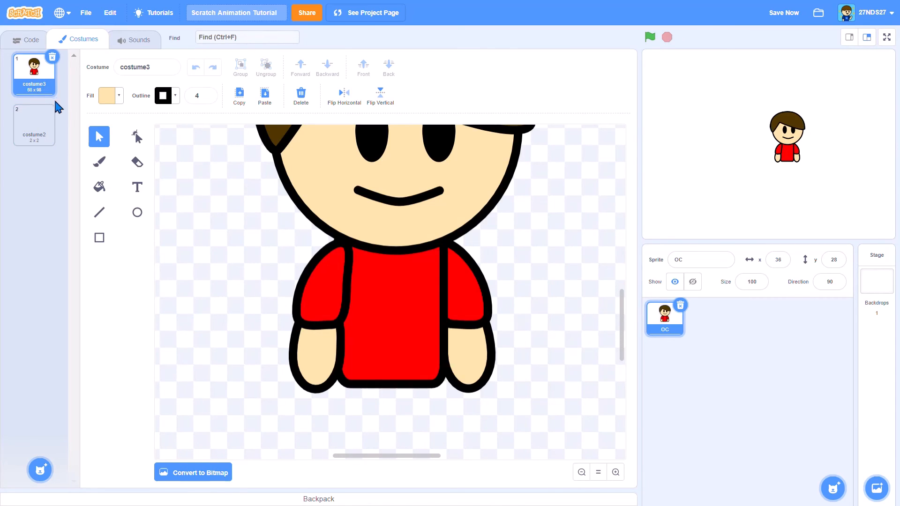
# Try rotating the left forearm outward to nearly horizontal in costume3, and undo the rotation
pyautogui.click(315, 348)
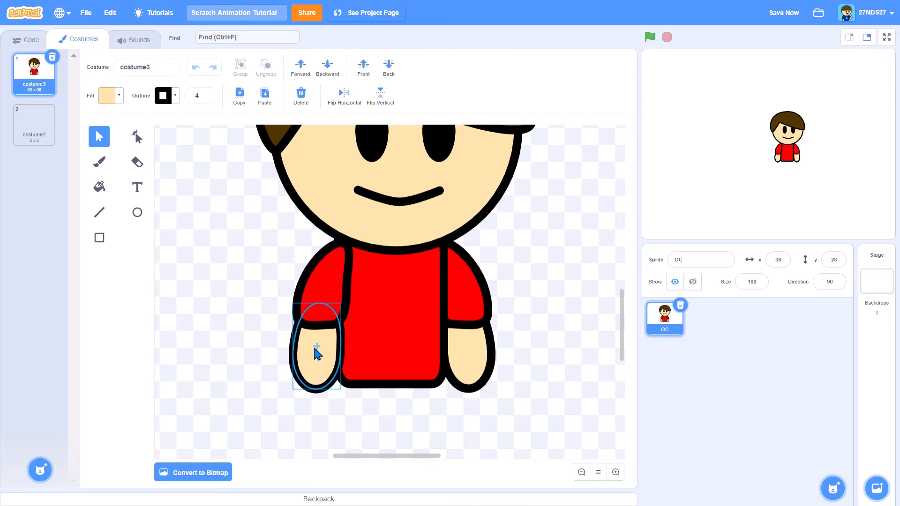
pyautogui.moveTo(318, 405); pyautogui.dragTo(289, 344)
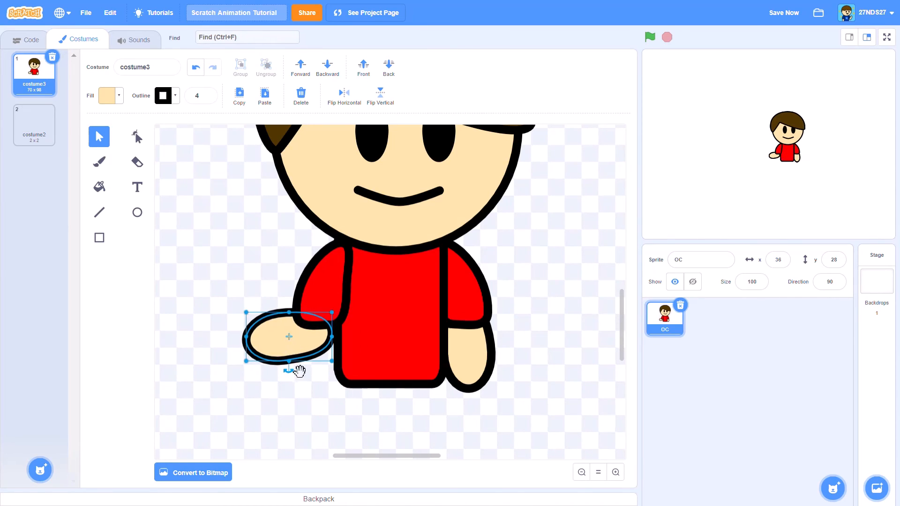
pyautogui.click(197, 69)
pyautogui.click(197, 69)
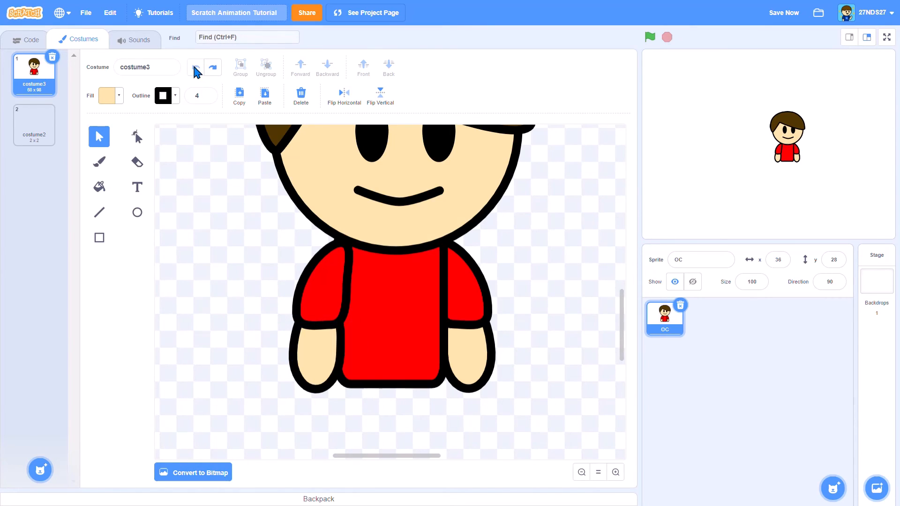
# Duplicate costume3 and set the Circle tool's fill brightness to 0 in the copy so new shapes are black
pyautogui.rightClick(37, 86)
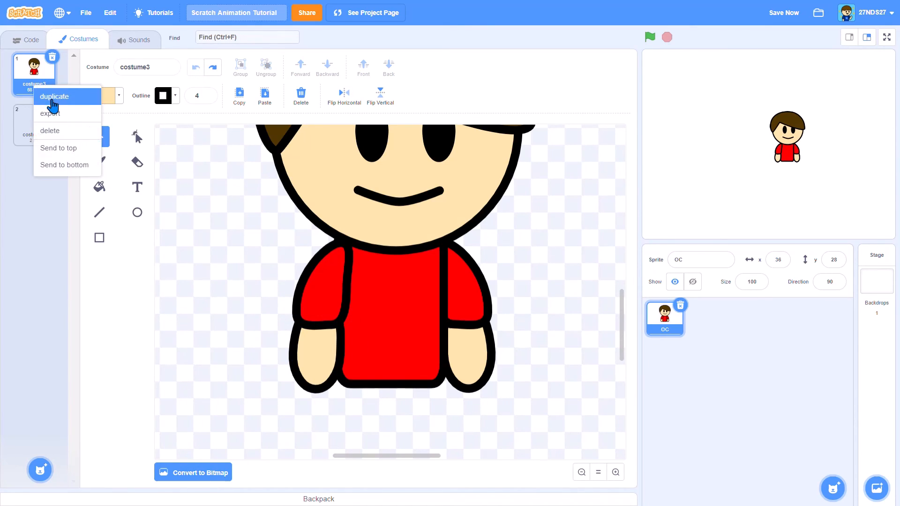
pyautogui.click(46, 96)
pyautogui.scroll(-5, 394, 288)
pyautogui.scroll(-1, 396, 295)
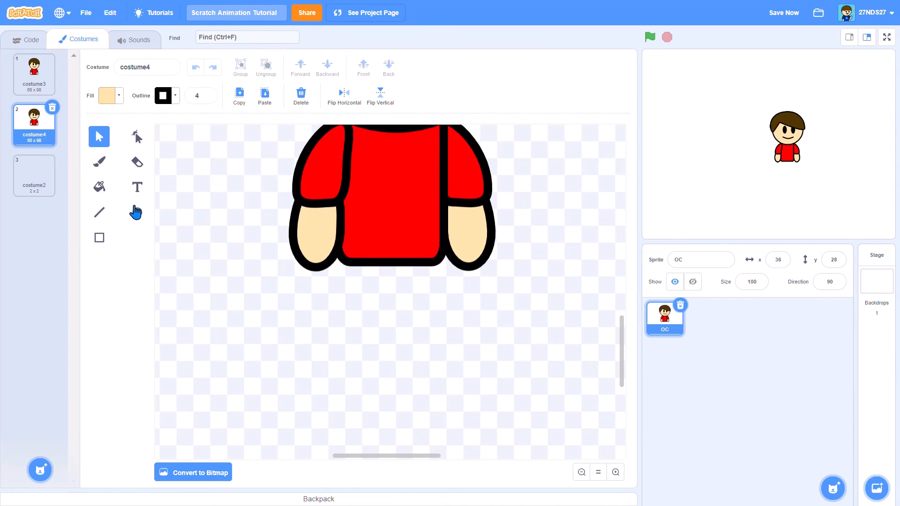
pyautogui.click(137, 213)
pyautogui.click(114, 100)
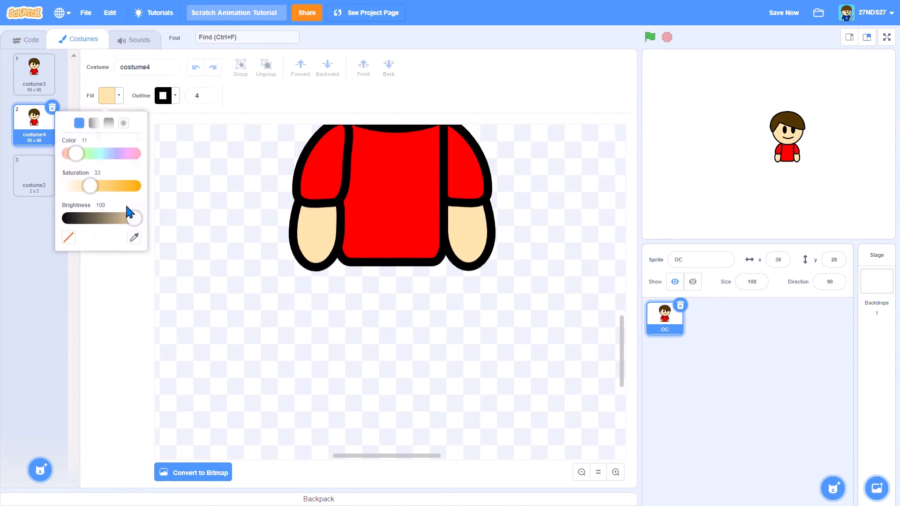
pyautogui.moveTo(133, 216); pyautogui.dragTo(3, 215)
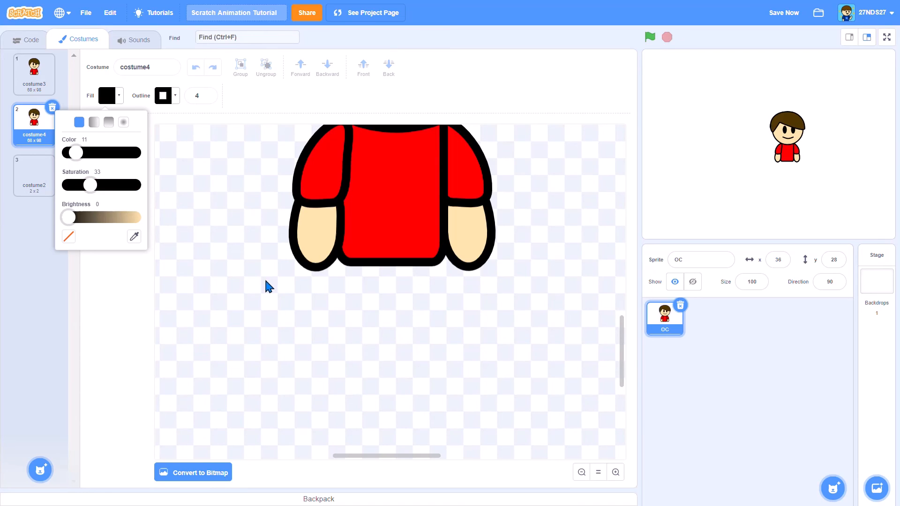
# Try two detached black ovals as floating feet below the torso, and delete both of them
pyautogui.moveTo(330, 294); pyautogui.dragTo(397, 342)
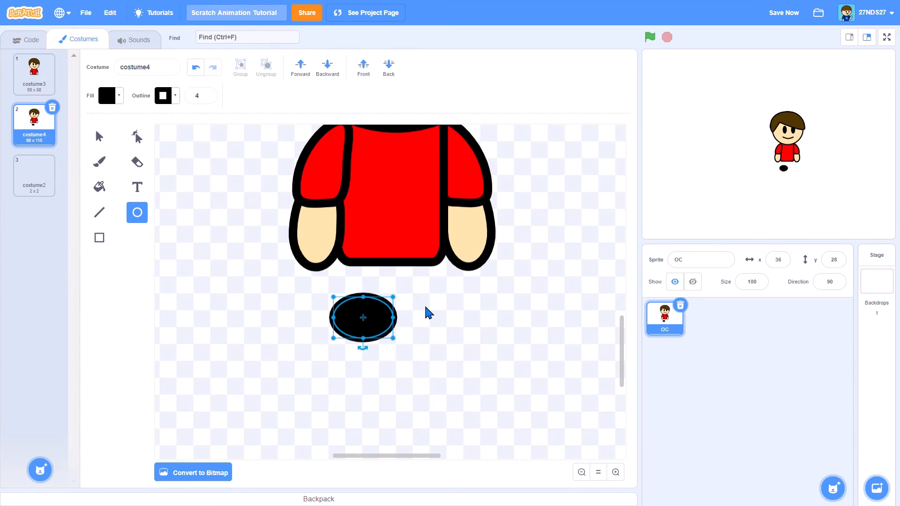
pyautogui.moveTo(422, 302); pyautogui.dragTo(484, 345)
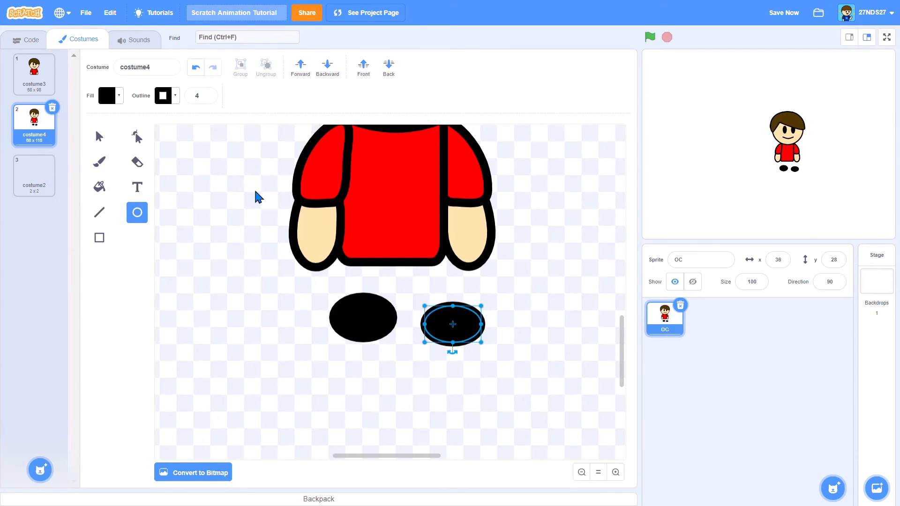
pyautogui.click(96, 137)
pyautogui.moveTo(327, 308); pyautogui.dragTo(516, 381)
pyautogui.press('Delete')
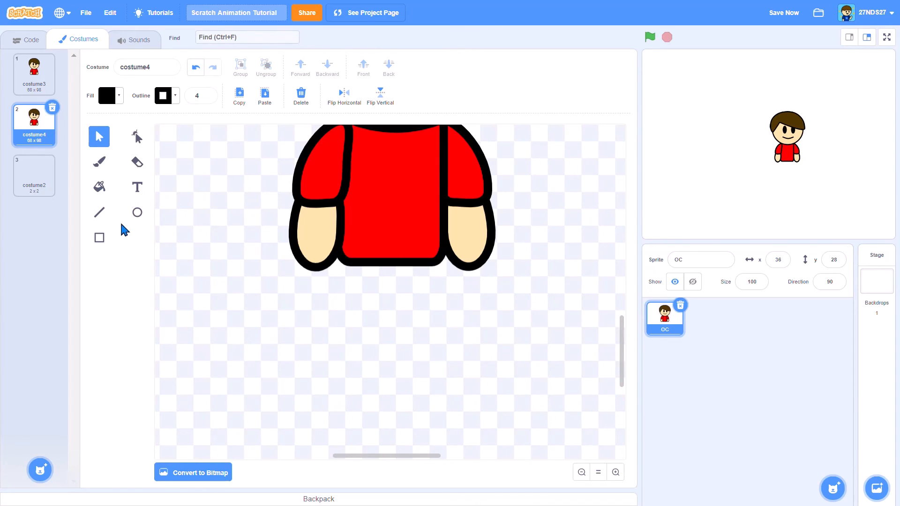
# Draw a black rectangle below the torso and reshape its lower edge into a narrow gap that splits it into two legs
pyautogui.click(100, 238)
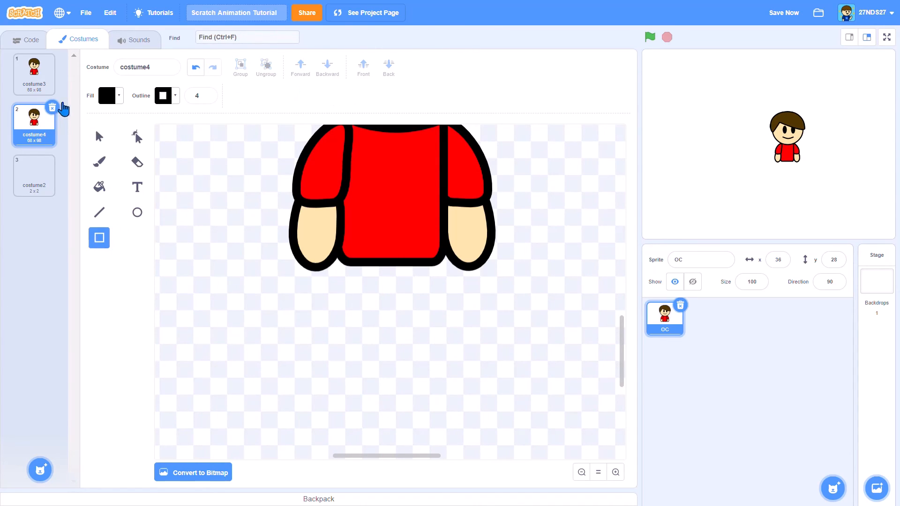
pyautogui.moveTo(348, 256)
pyautogui.mouseDown()
pyautogui.moveTo(444, 370)
pyautogui.moveTo(434, 370)
pyautogui.mouseUp()
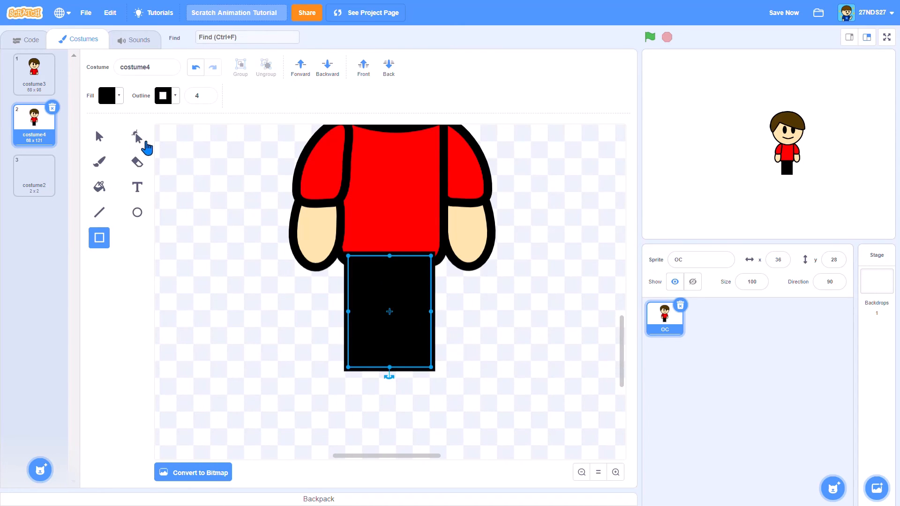
pyautogui.click(145, 142)
pyautogui.click(371, 368)
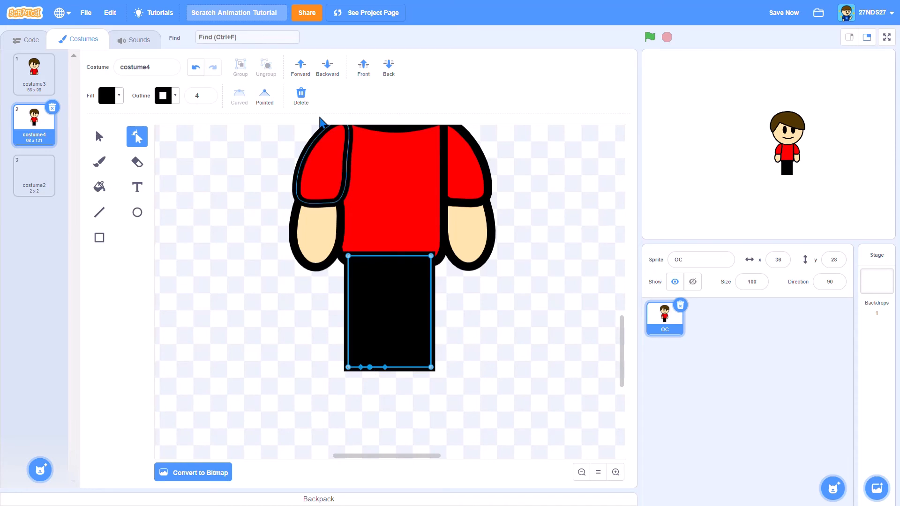
pyautogui.click(265, 95)
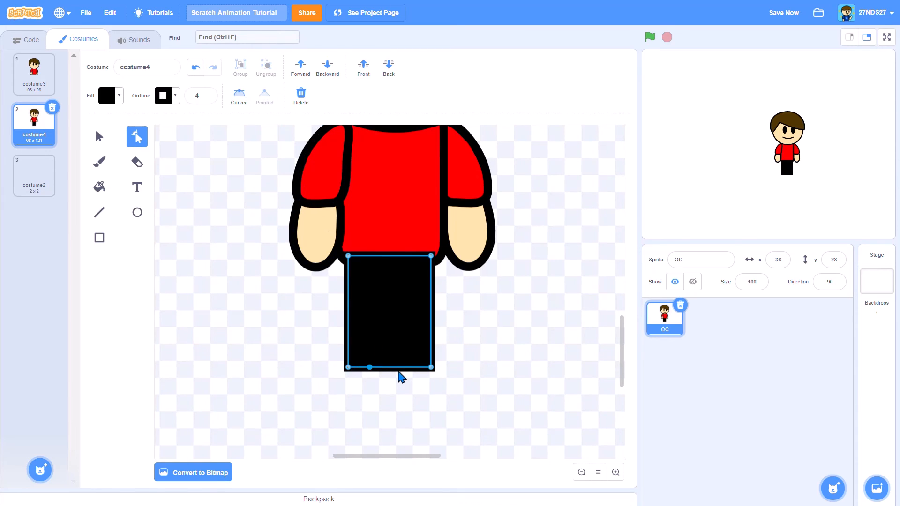
pyautogui.click(402, 369)
pyautogui.click(271, 99)
pyautogui.moveTo(390, 368); pyautogui.dragTo(390, 275)
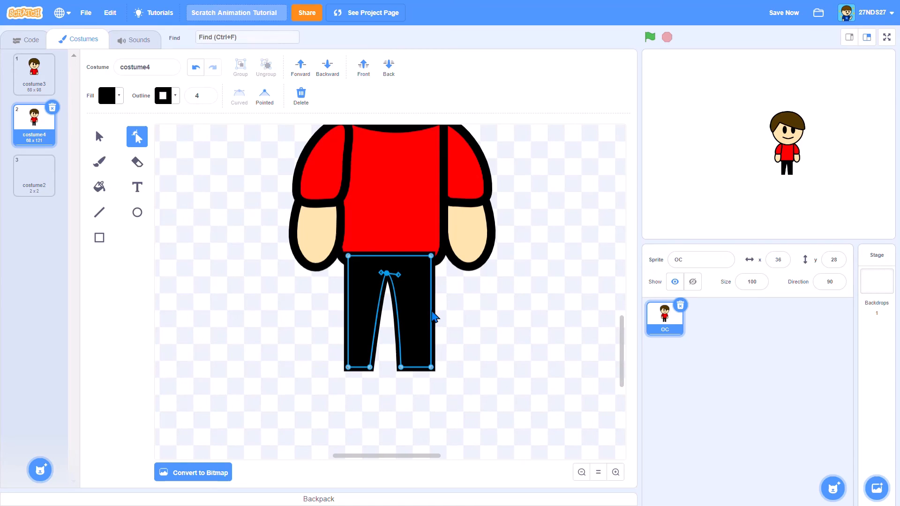
# Bend the right leg of the trouser shape outward at the knee, and delete the whole shape
pyautogui.moveTo(432, 317)
pyautogui.mouseDown()
pyautogui.moveTo(449, 309)
pyautogui.moveTo(416, 310)
pyautogui.mouseUp()
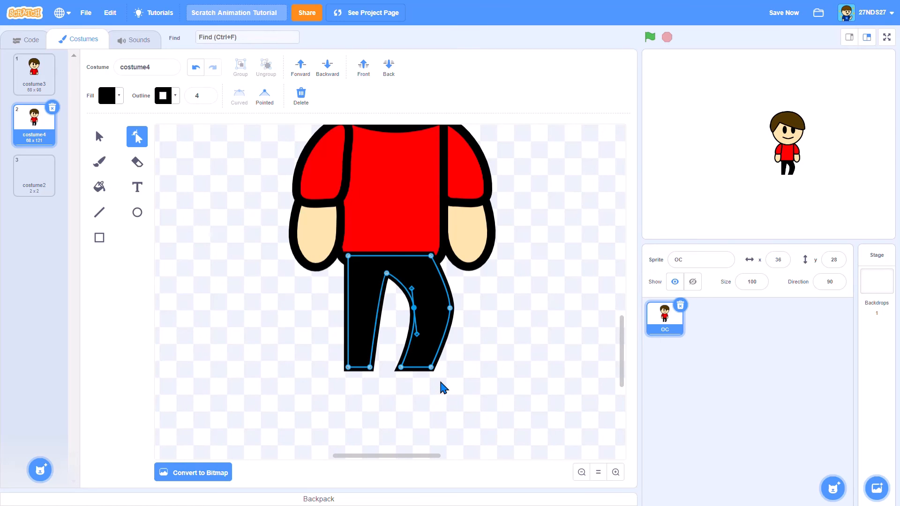
pyautogui.press('Delete')
pyautogui.press('Delete')
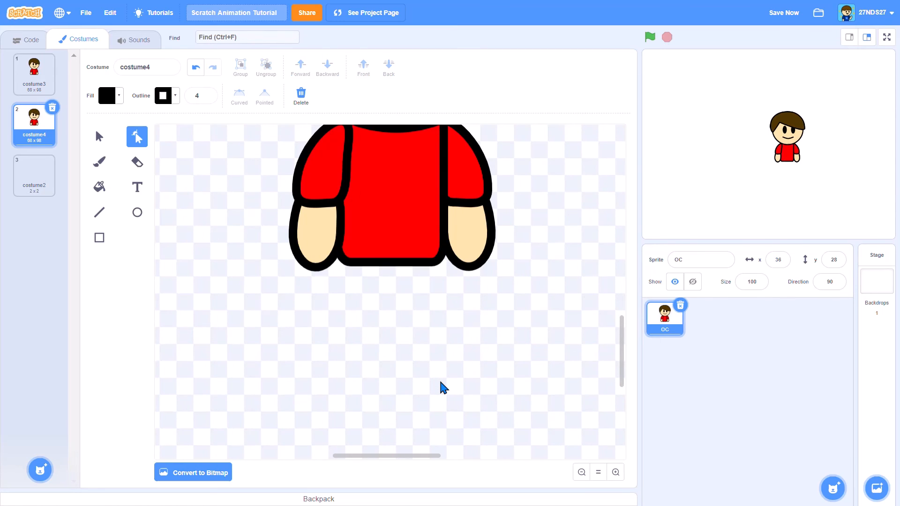
# Draw a black circle under the right half of the torso and reshape its points into a tall, rounded leg
pyautogui.click(137, 212)
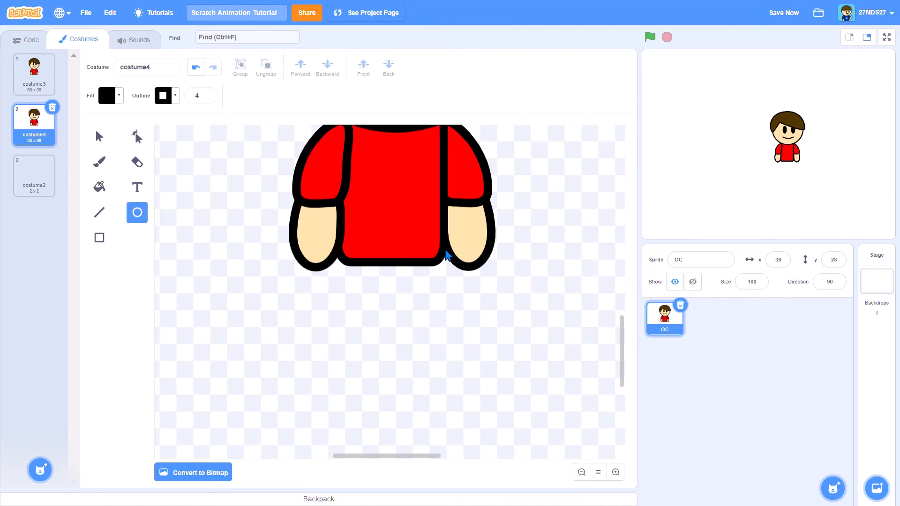
pyautogui.moveTo(388, 262); pyautogui.dragTo(454, 338)
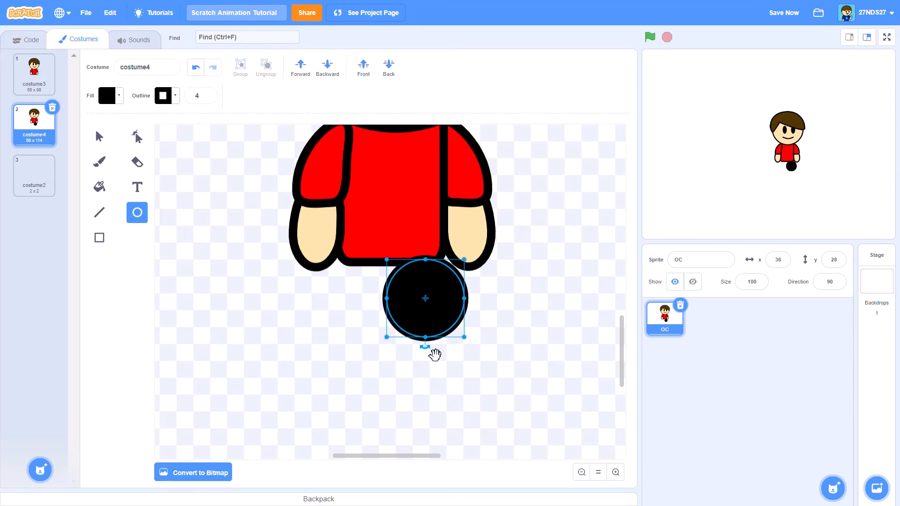
pyautogui.click(416, 356)
pyautogui.click(137, 137)
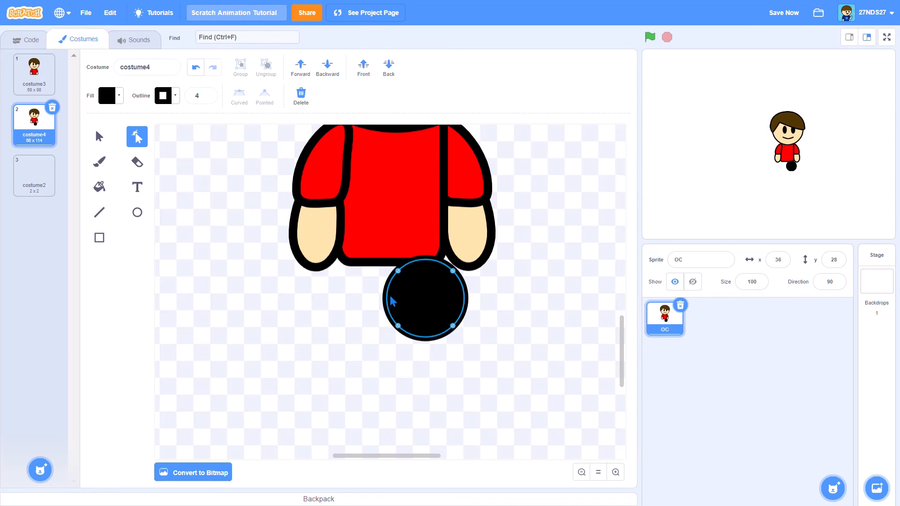
pyautogui.click(399, 326)
pyautogui.moveTo(385, 321); pyautogui.dragTo(410, 345)
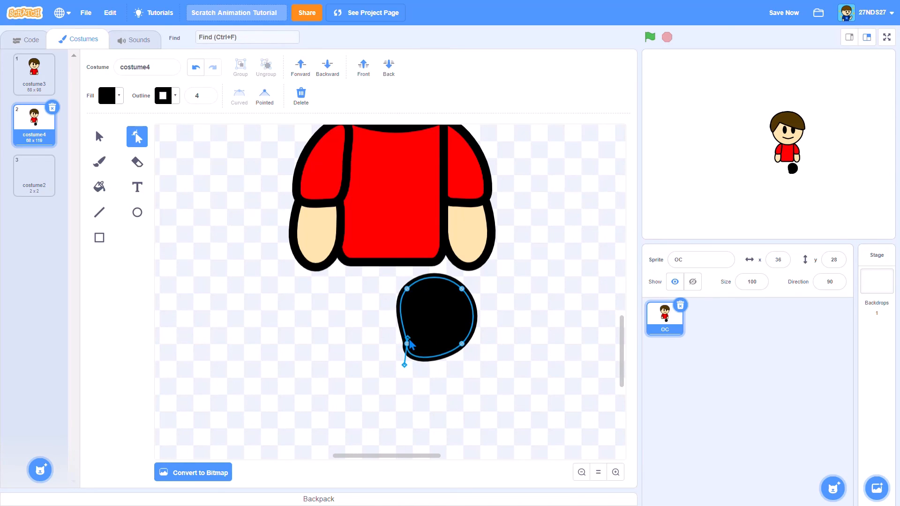
pyautogui.click(407, 289)
pyautogui.moveTo(393, 304); pyautogui.dragTo(403, 309)
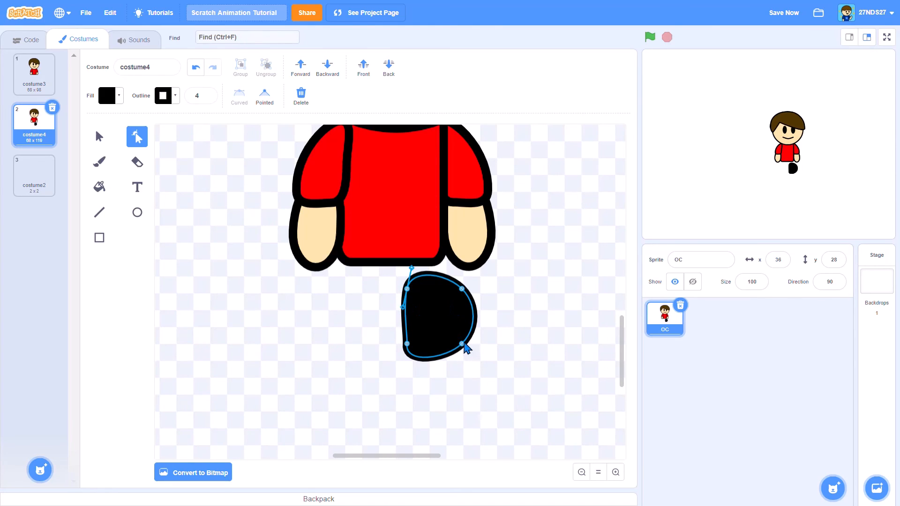
pyautogui.moveTo(464, 344)
pyautogui.mouseDown()
pyautogui.moveTo(461, 365)
pyautogui.moveTo(462, 350)
pyautogui.mouseUp()
pyautogui.moveTo(464, 294); pyautogui.dragTo(458, 275)
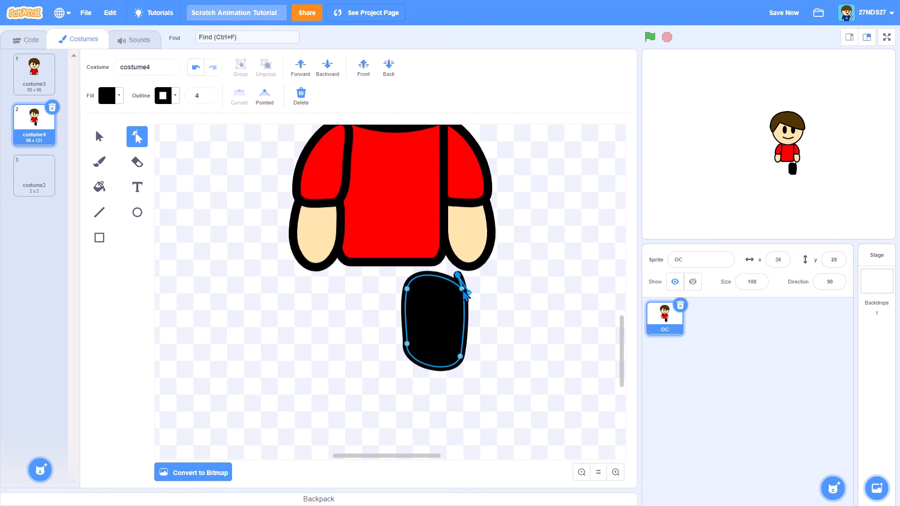
pyautogui.click(465, 293)
# Narrow the black leg slightly, send it to the back, and tuck its upper end behind the right half of the torso
pyautogui.moveTo(430, 313); pyautogui.dragTo(410, 301)
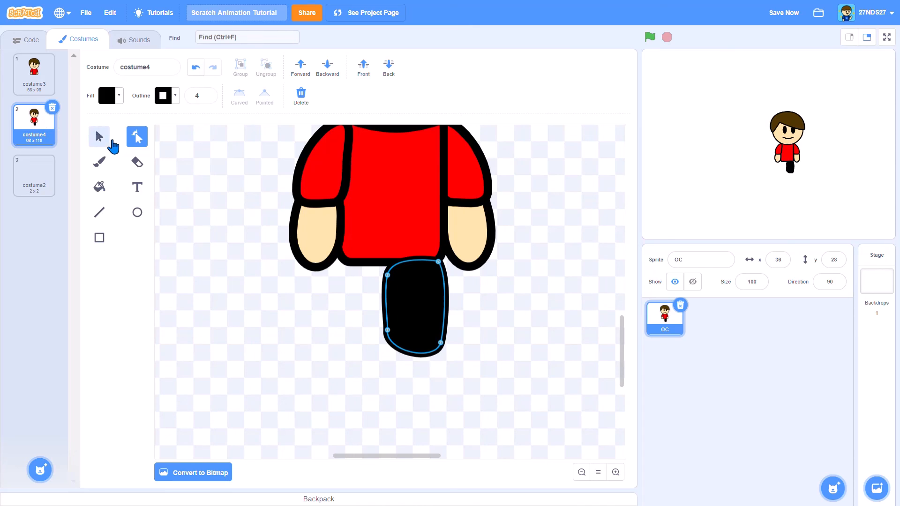
pyautogui.click(108, 141)
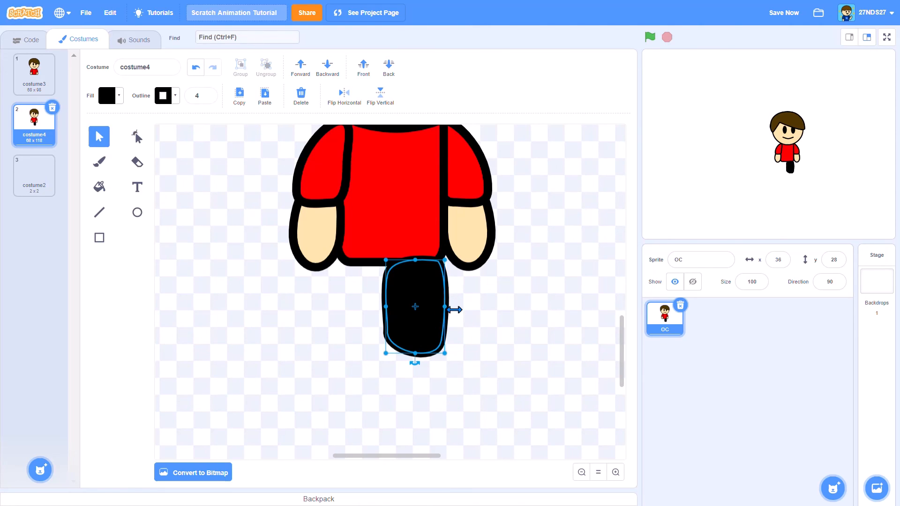
pyautogui.moveTo(454, 310); pyautogui.dragTo(447, 310)
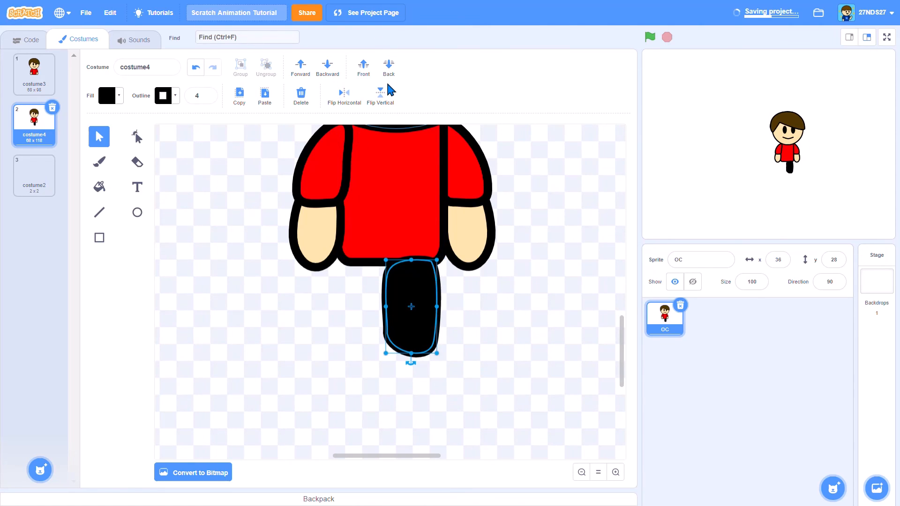
pyautogui.click(389, 65)
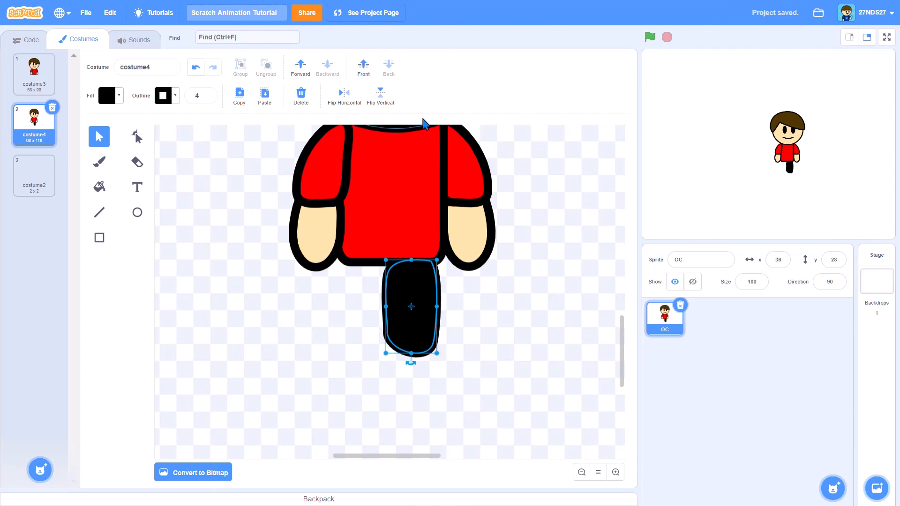
pyautogui.moveTo(417, 292); pyautogui.dragTo(419, 276)
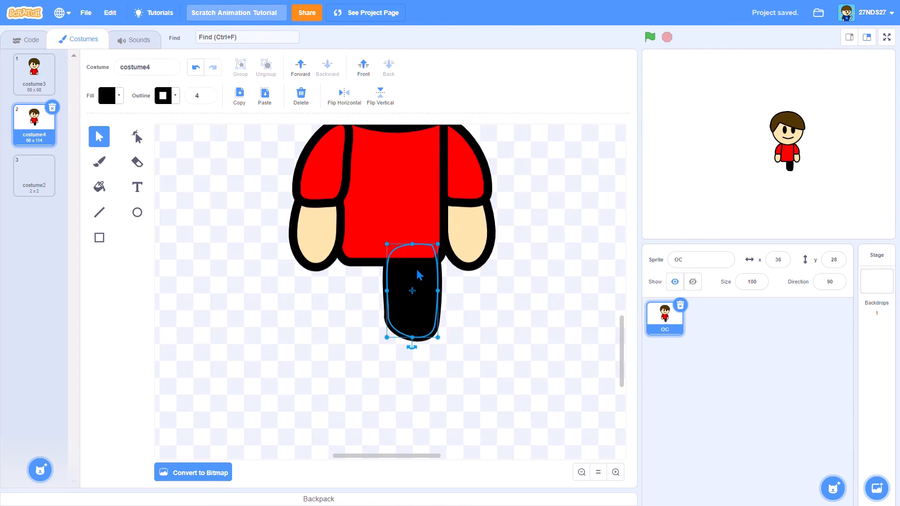
pyautogui.press('Right')
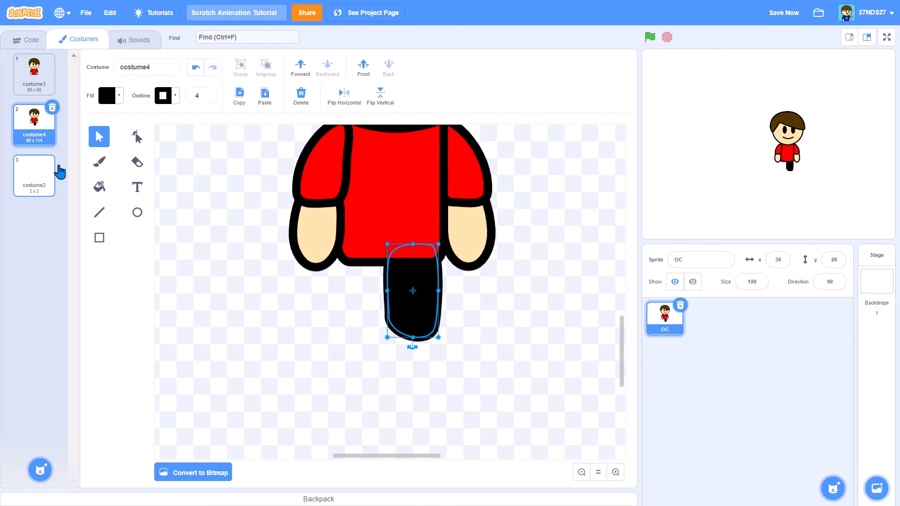
pyautogui.hotkey('ctrl', 'Left')
pyautogui.hotkey('ctrl', 'Right')
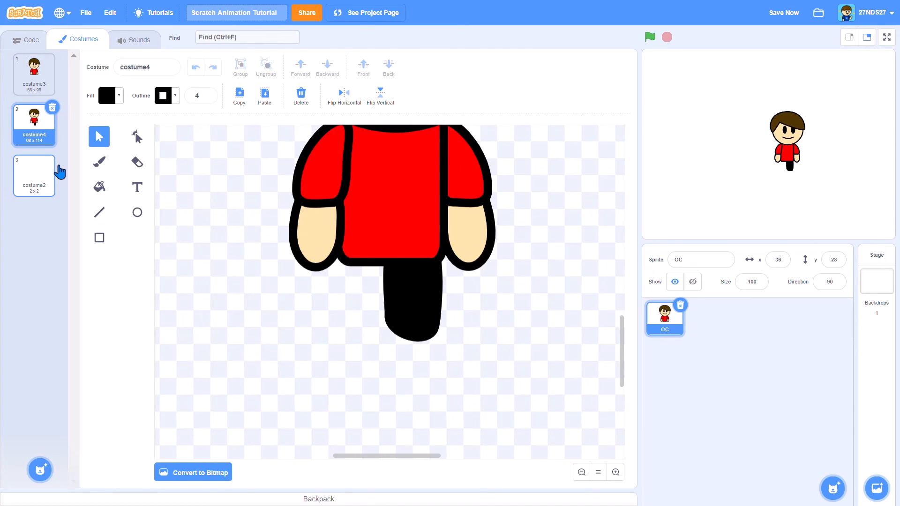
# Paste a copy of the leg, flip it horizontally, align it under the left half of the torso, and send it to the back
pyautogui.hotkey('ctrl', 'v')
pyautogui.click(361, 100)
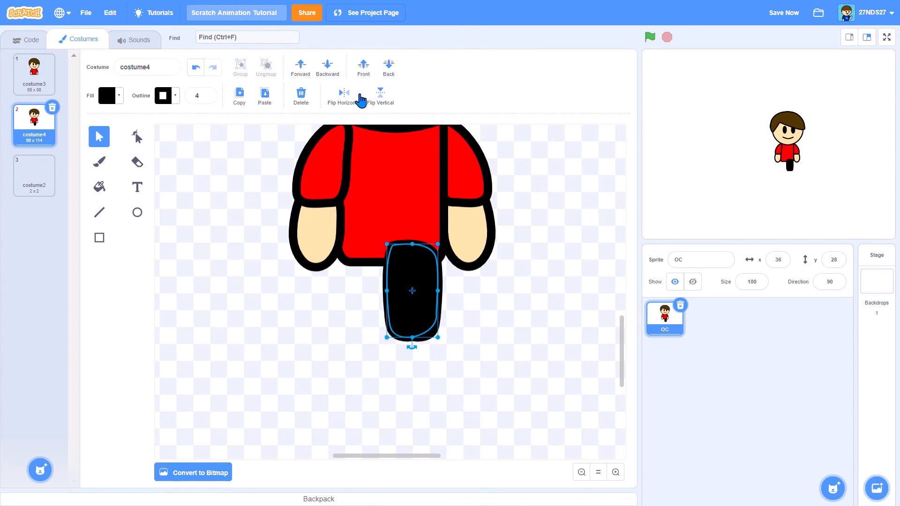
pyautogui.hotkey('shift', 'Left')
pyautogui.hotkey('shift', 'Left')
pyautogui.hotkey('shift', 'Left')
pyautogui.hotkey('shift', 'Left')
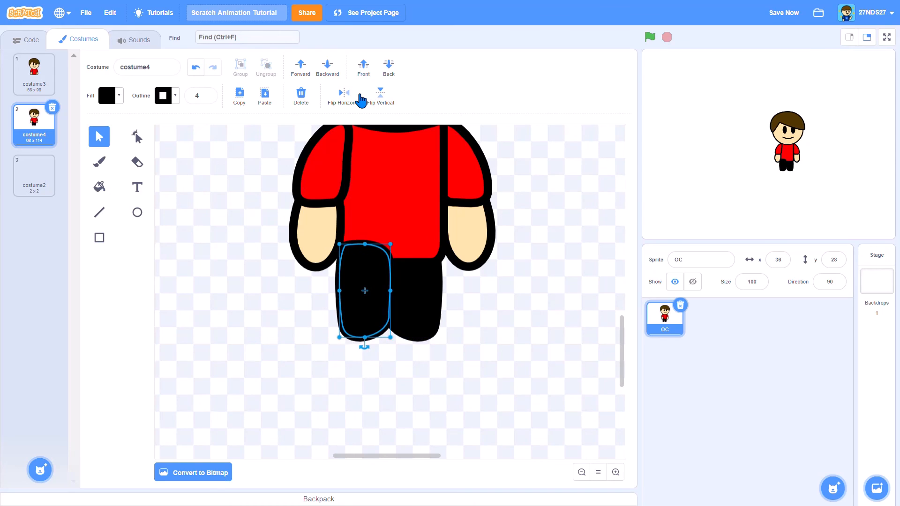
pyautogui.press('Left')
pyautogui.press('Left')
pyautogui.press('Left')
pyautogui.press('Left')
pyautogui.press('Left')
pyautogui.press('Left')
pyautogui.press('Left')
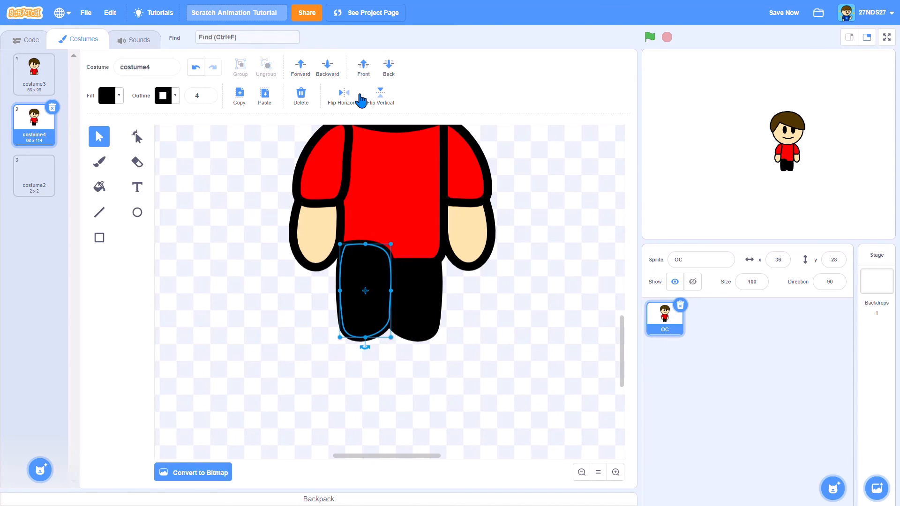
pyautogui.click(384, 76)
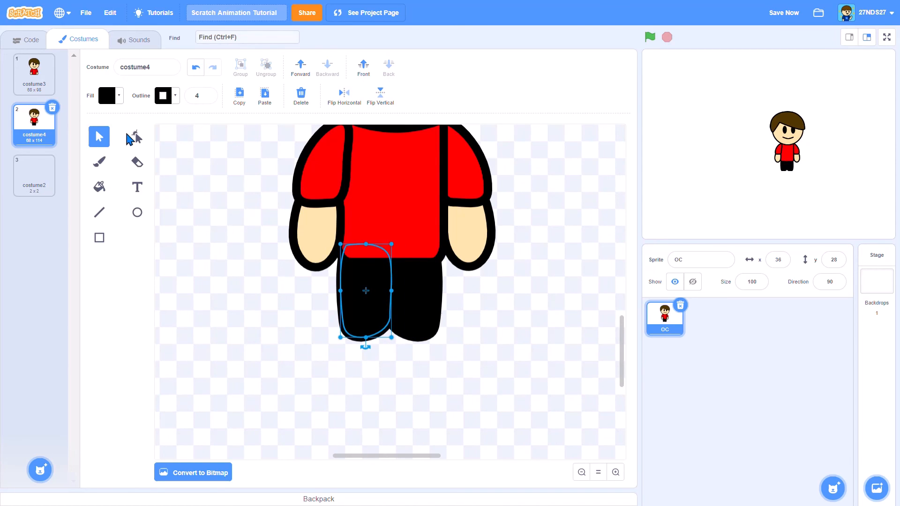
# Draw two black ovals as feet at the lower ends of the right and left legs
pyautogui.click(138, 214)
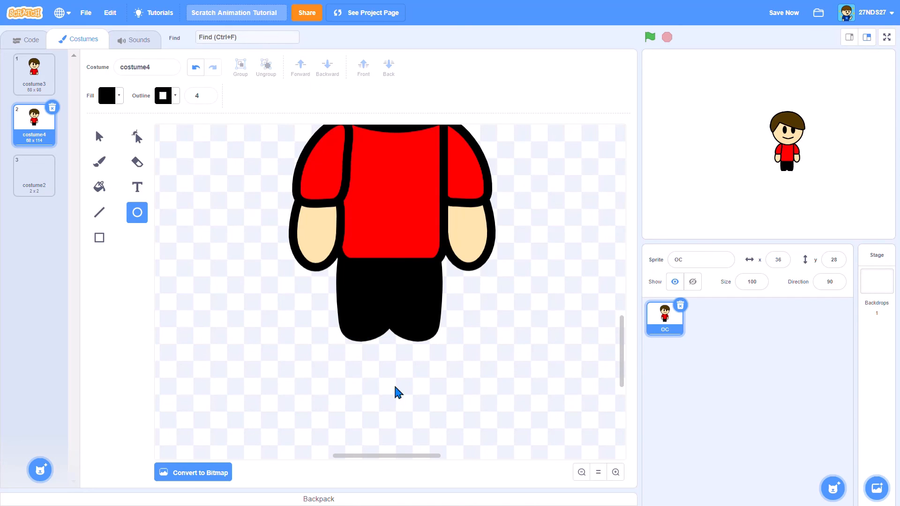
pyautogui.moveTo(395, 329); pyautogui.dragTo(451, 374)
pyautogui.moveTo(329, 328)
pyautogui.mouseDown()
pyautogui.moveTo(402, 388)
pyautogui.moveTo(385, 370)
pyautogui.mouseUp()
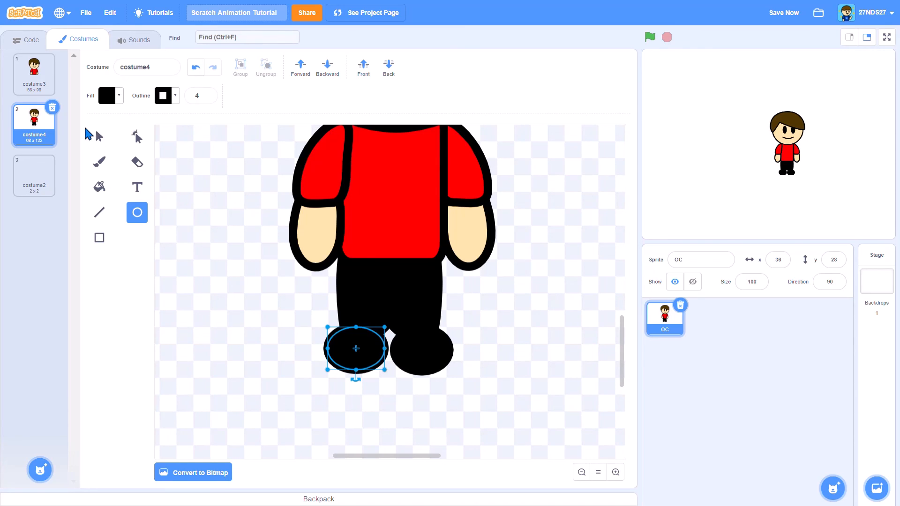
# Fill both legs with dark blue, using color 61 and saturation 100 with raised brightness
pyautogui.click(99, 188)
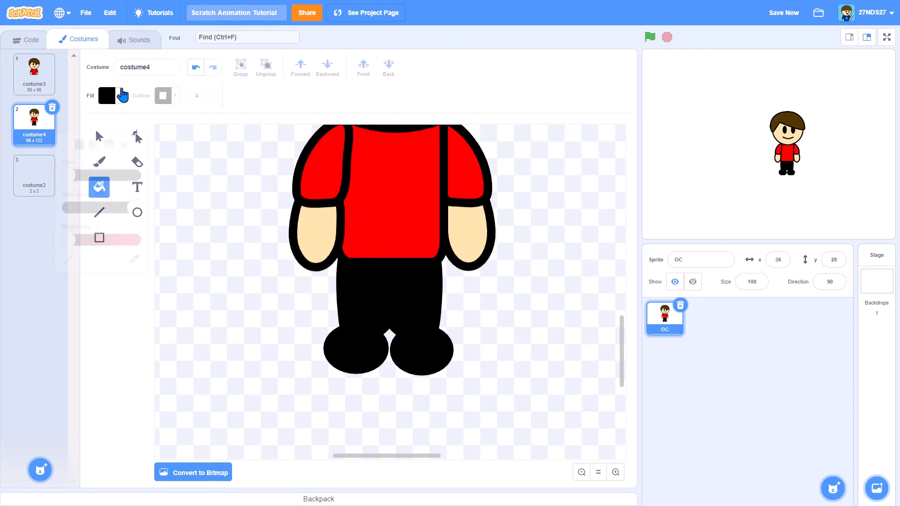
pyautogui.click(121, 95)
pyautogui.moveTo(71, 151); pyautogui.dragTo(111, 164)
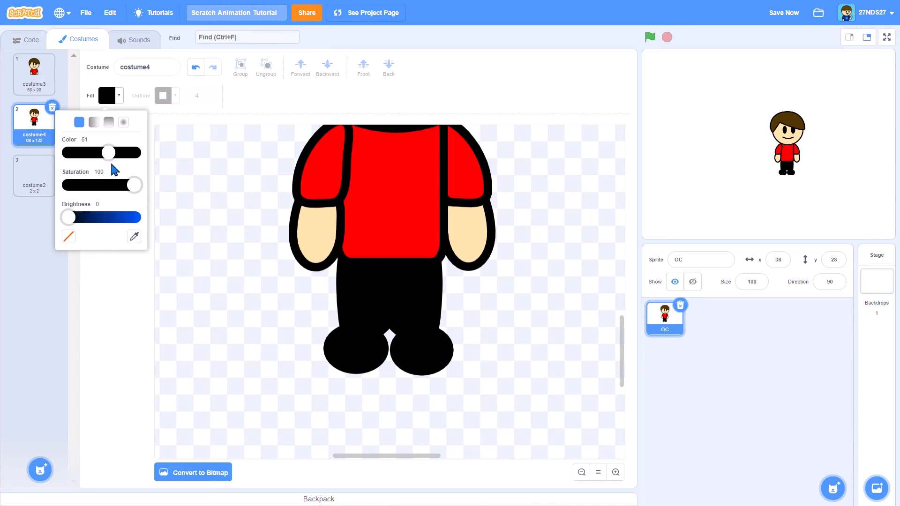
pyautogui.click(117, 216)
pyautogui.click(379, 311)
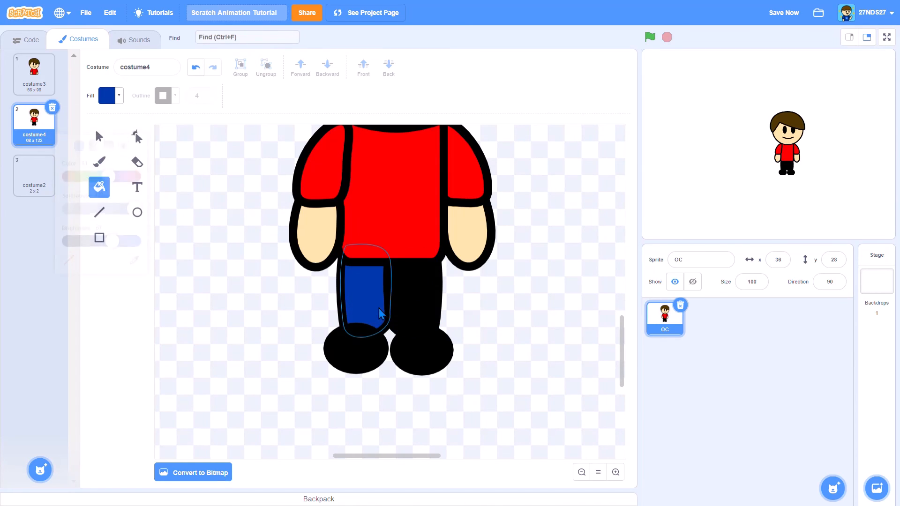
pyautogui.click(419, 316)
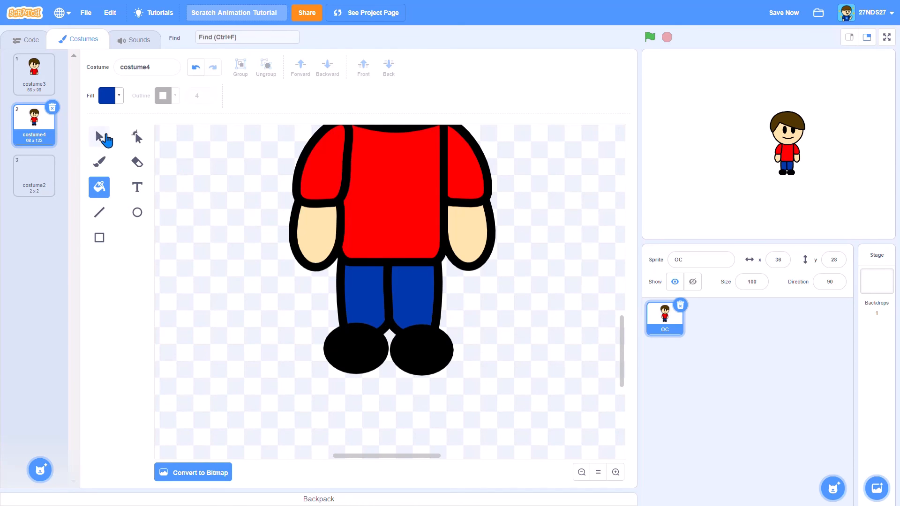
# Reshape the oval foot under the right leg into a flat-soled shoe and move it aside, clear of the leg
pyautogui.click(99, 136)
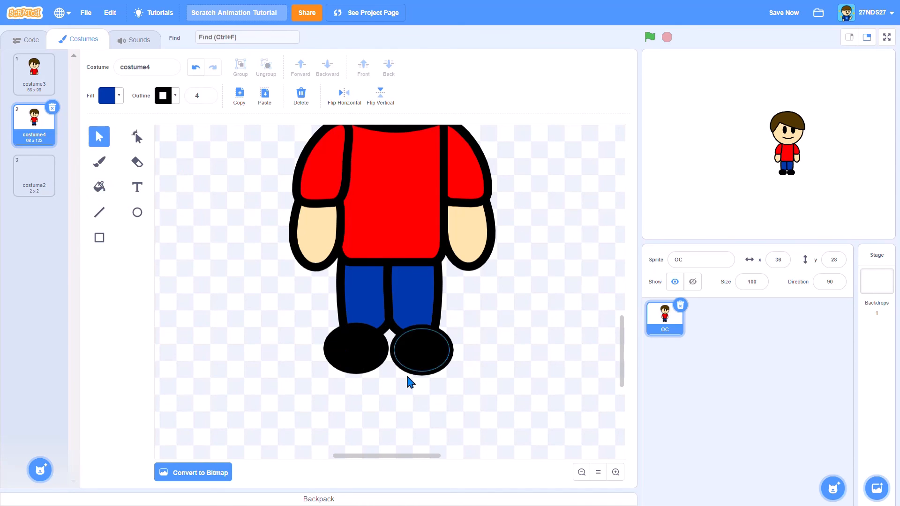
pyautogui.click(404, 300)
pyautogui.moveTo(413, 347); pyautogui.dragTo(413, 375)
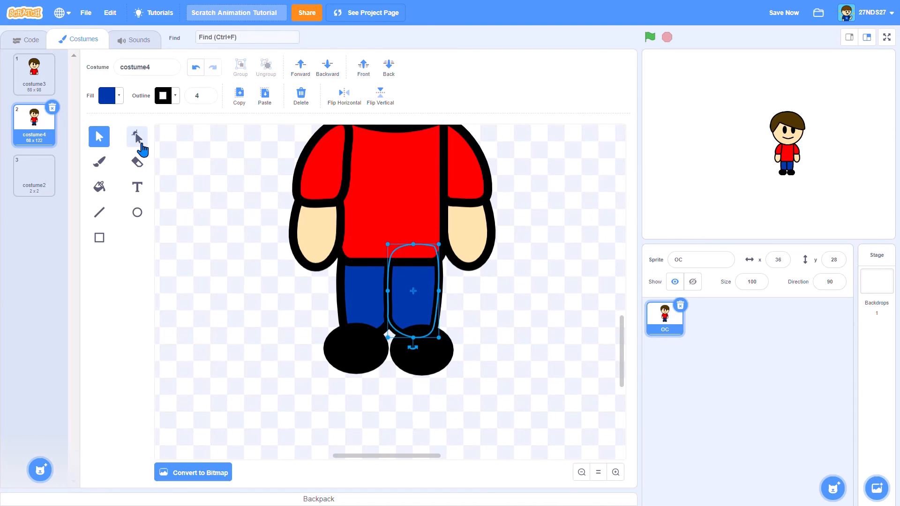
pyautogui.click(137, 136)
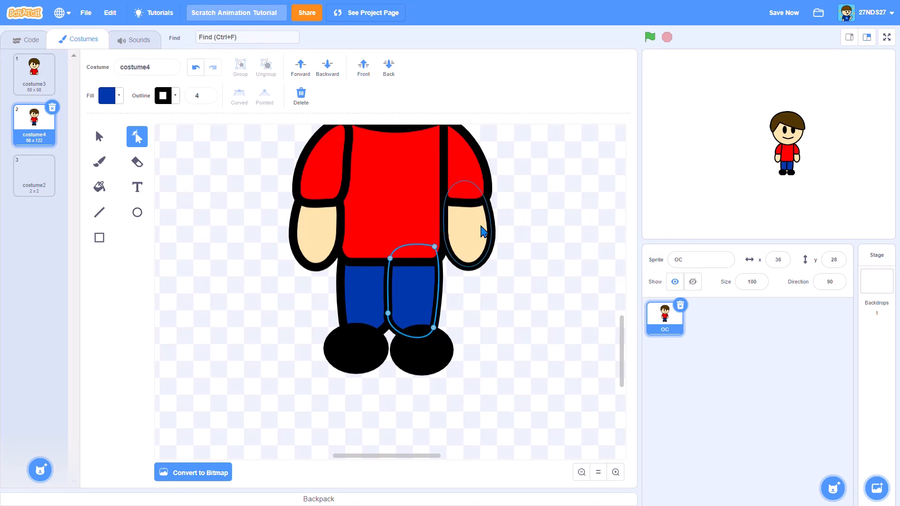
pyautogui.click(102, 140)
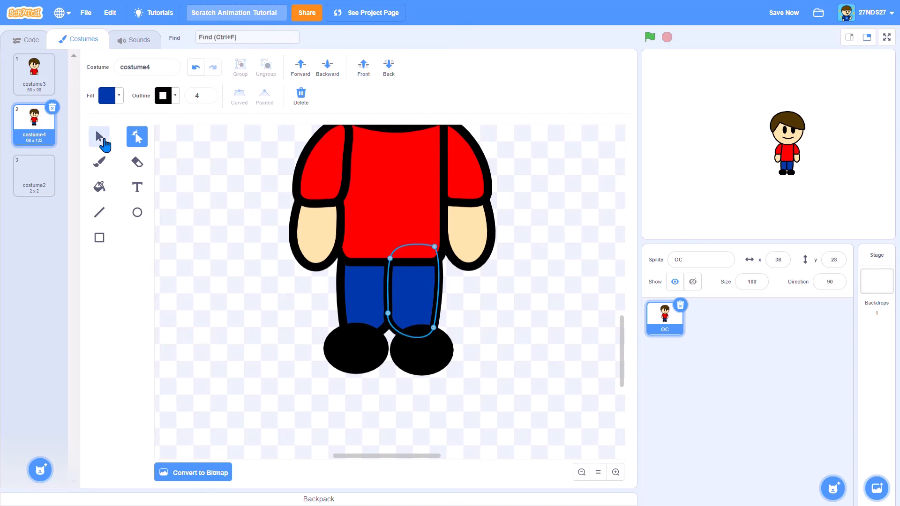
pyautogui.moveTo(427, 364)
pyautogui.mouseDown()
pyautogui.moveTo(422, 346)
pyautogui.moveTo(427, 371)
pyautogui.mouseUp()
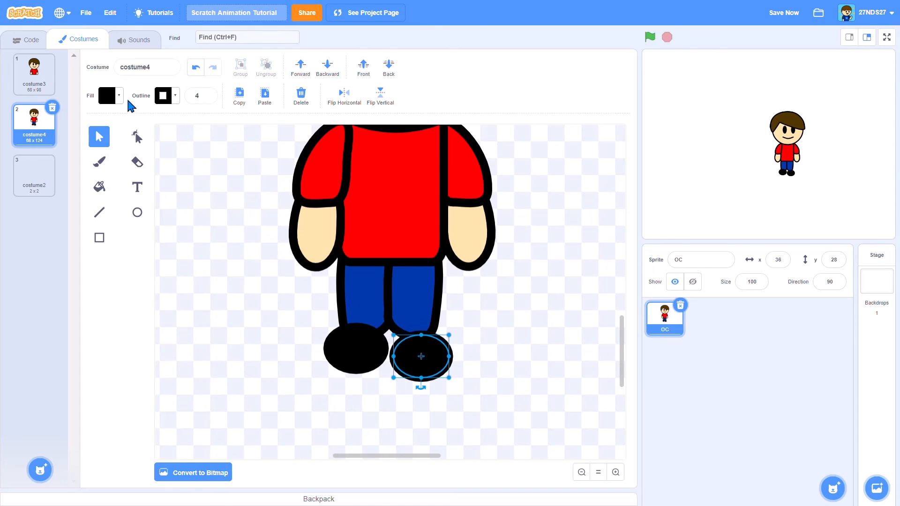
pyautogui.click(137, 137)
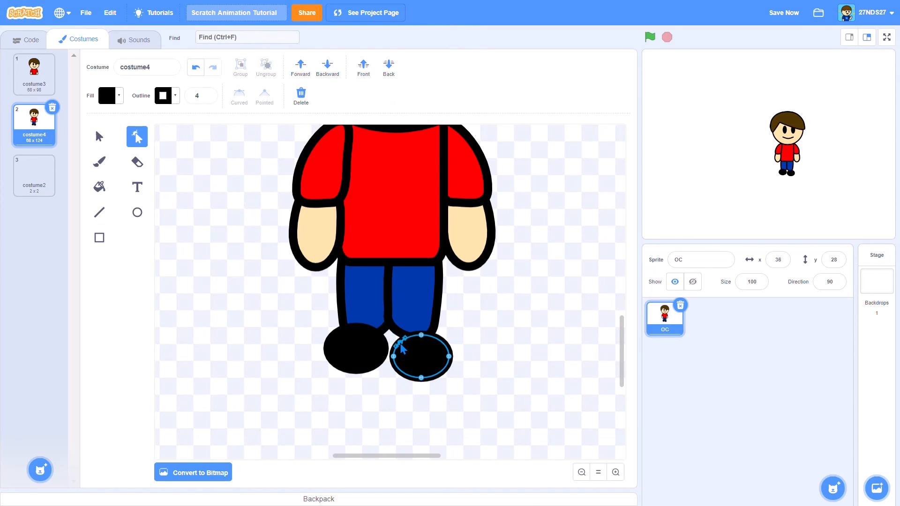
pyautogui.moveTo(402, 348); pyautogui.dragTo(393, 336)
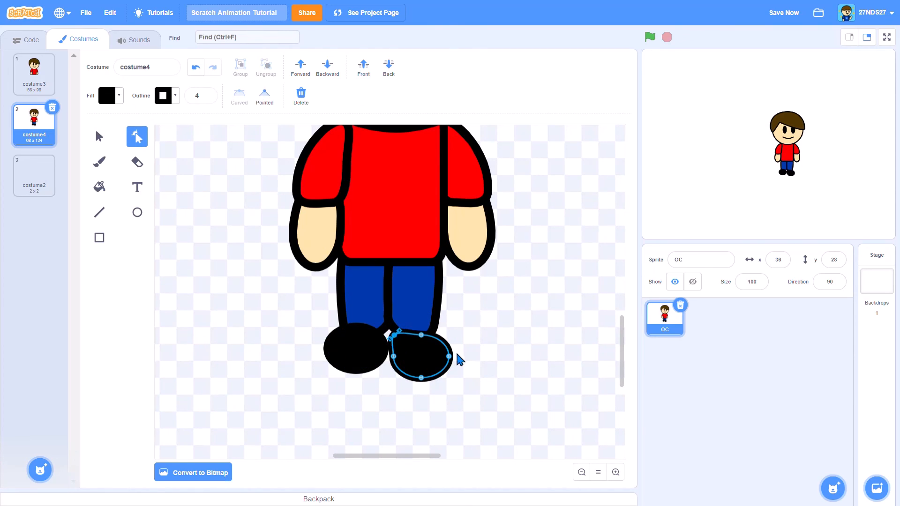
pyautogui.moveTo(423, 379); pyautogui.dragTo(476, 359)
# Delete the oval foot under the left leg and place the reshaped shoe at the lower end of the right leg
pyautogui.click(379, 357)
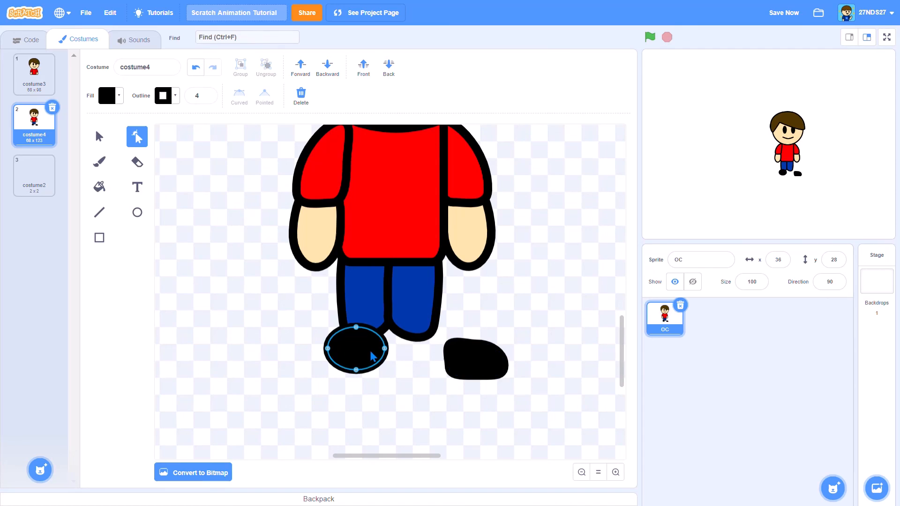
pyautogui.press('Delete')
pyautogui.click(492, 370)
pyautogui.moveTo(493, 371); pyautogui.dragTo(439, 354)
pyautogui.hotkey('ctrl', 'Left')
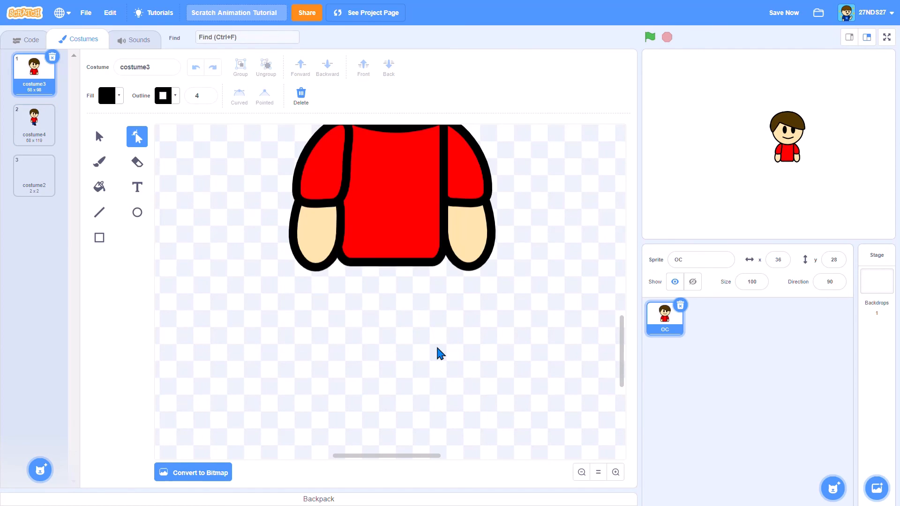
pyautogui.hotkey('ctrl', 'Right')
pyautogui.hotkey('ctrl', 'v')
pyautogui.press('Delete')
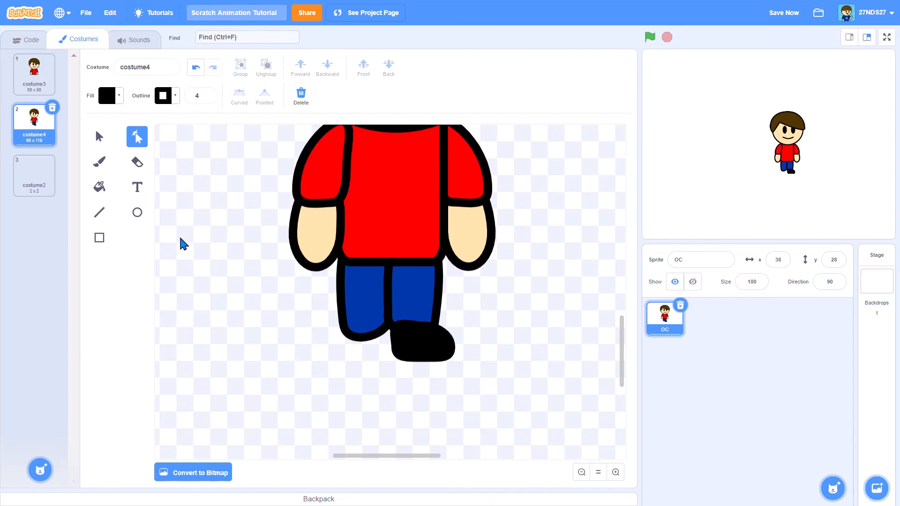
# Make a horizontally flipped copy of the shoe and align it under the left leg, touching the first shoe
pyautogui.click(414, 361)
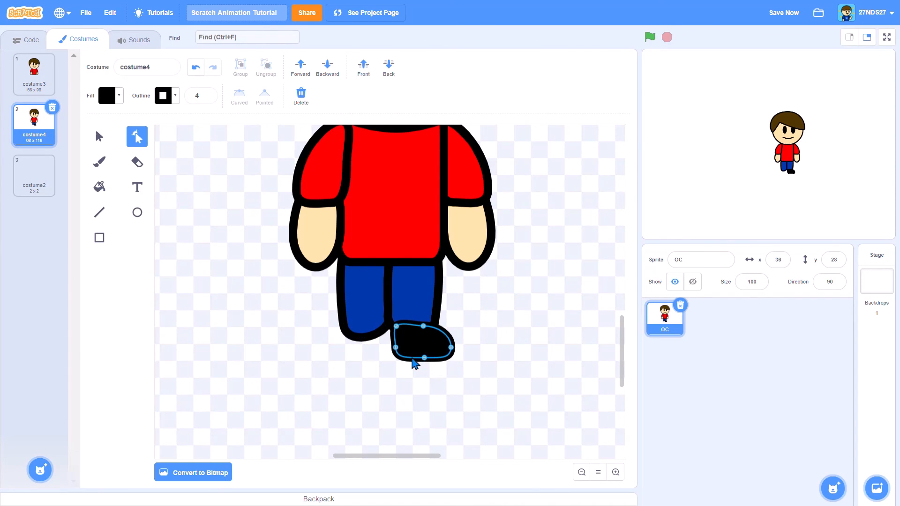
pyautogui.hotkey('ctrl', 'Left')
pyautogui.hotkey('ctrl', 'Right')
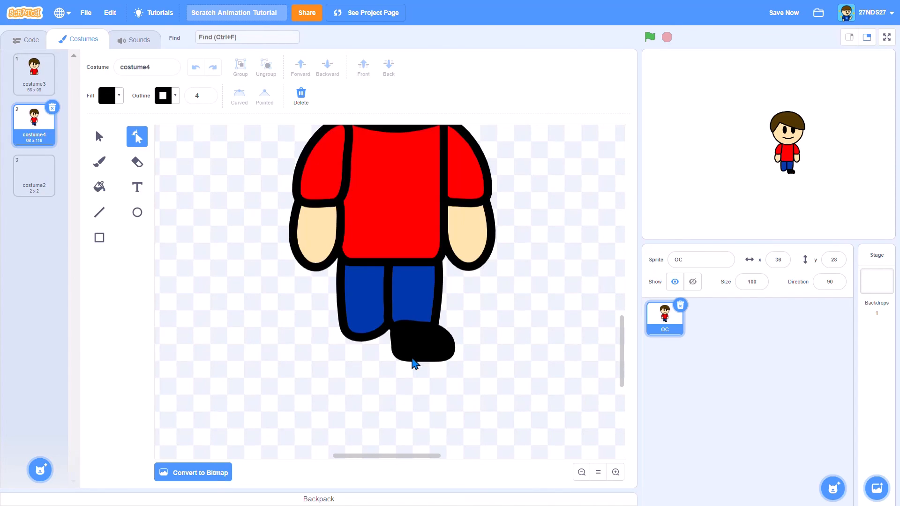
pyautogui.click(415, 362)
pyautogui.click(97, 143)
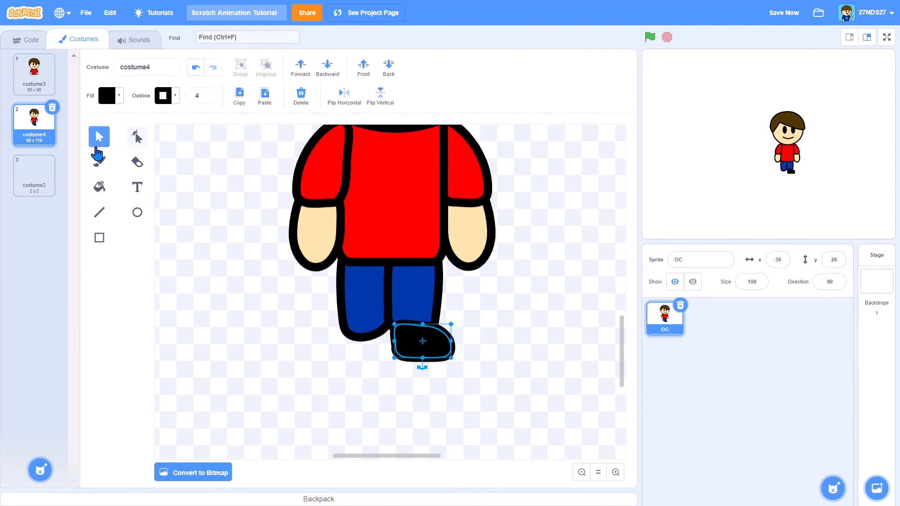
pyautogui.click(345, 96)
pyautogui.press('Left')
pyautogui.press('Left')
pyautogui.press('Left')
pyautogui.press('Left')
pyautogui.press('Left')
pyautogui.press('Left')
pyautogui.press('Left')
pyautogui.press('Left')
pyautogui.press('Left')
pyautogui.press('Left')
pyautogui.press('Left')
pyautogui.press('Left')
pyautogui.press('Left')
pyautogui.press('Left')
pyautogui.press('Left')
pyautogui.press('Left')
pyautogui.press('Left')
pyautogui.press('Left')
pyautogui.press('Left')
pyautogui.press('Left')
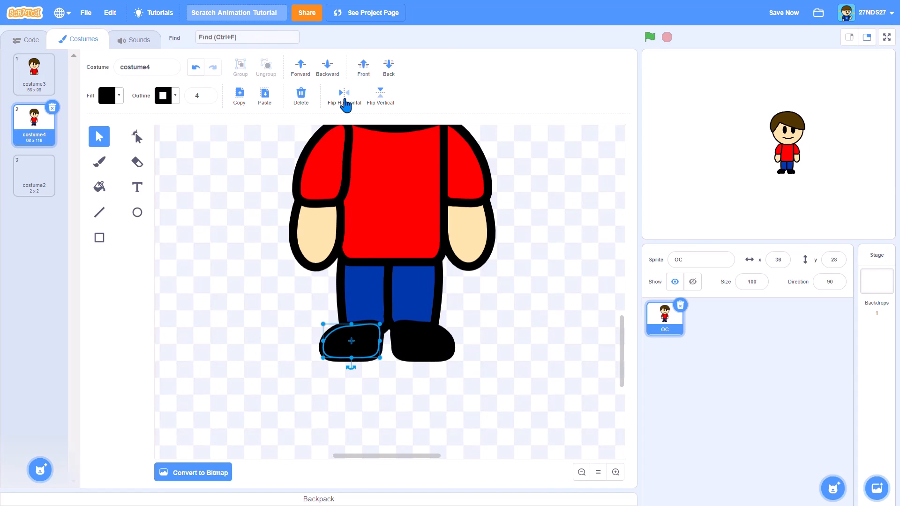
pyautogui.press('Right')
pyautogui.press('Right')
pyautogui.press('Right')
pyautogui.click(176, 280)
pyautogui.scroll(8, 176, 280)
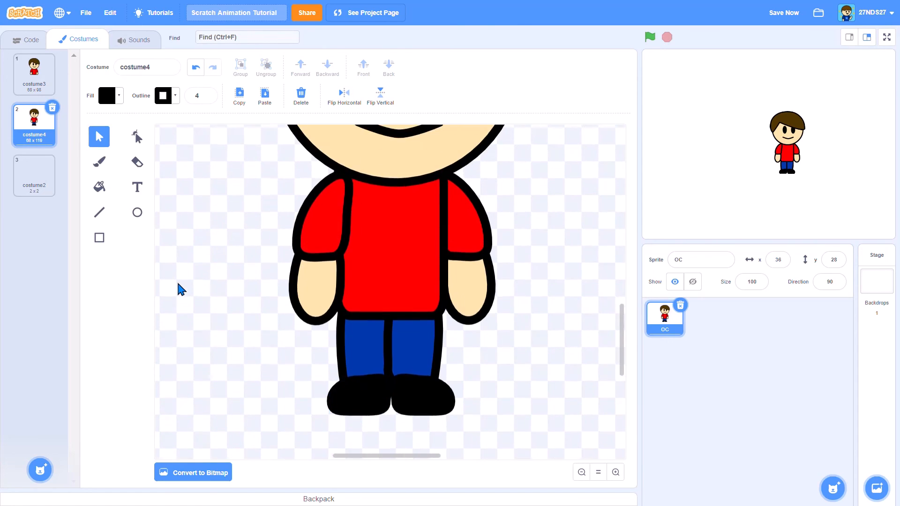
pyautogui.scroll(-3, 302, 311)
pyautogui.scroll(-5, 302, 315)
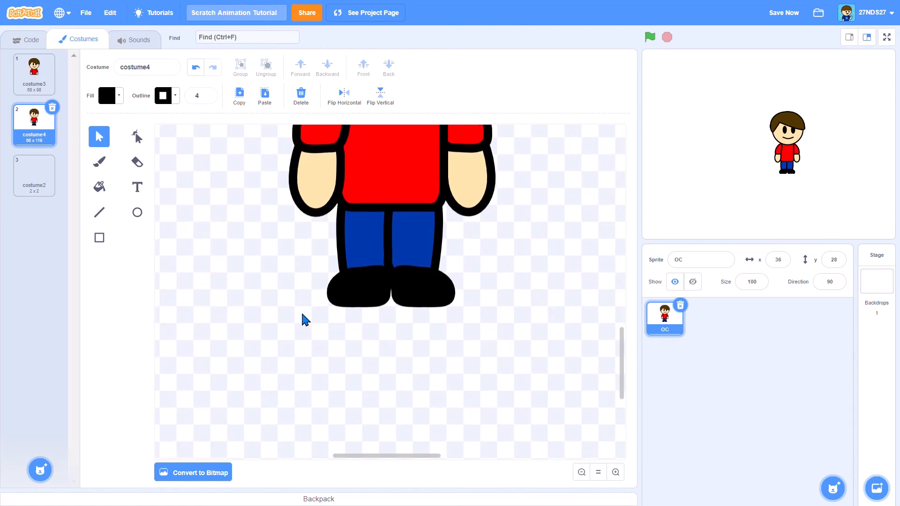
pyautogui.scroll(5, 302, 315)
pyautogui.scroll(1, 302, 315)
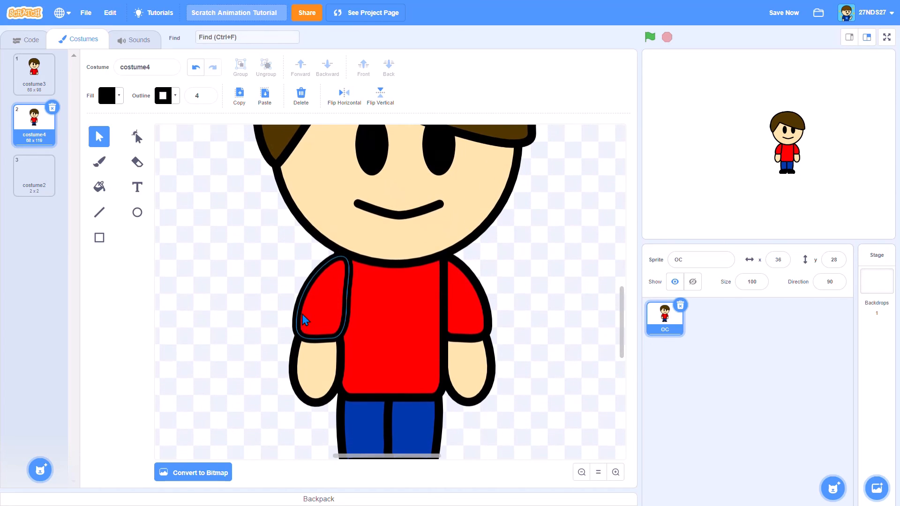
pyautogui.scroll(-4, 288, 333)
pyautogui.scroll(-2, 286, 331)
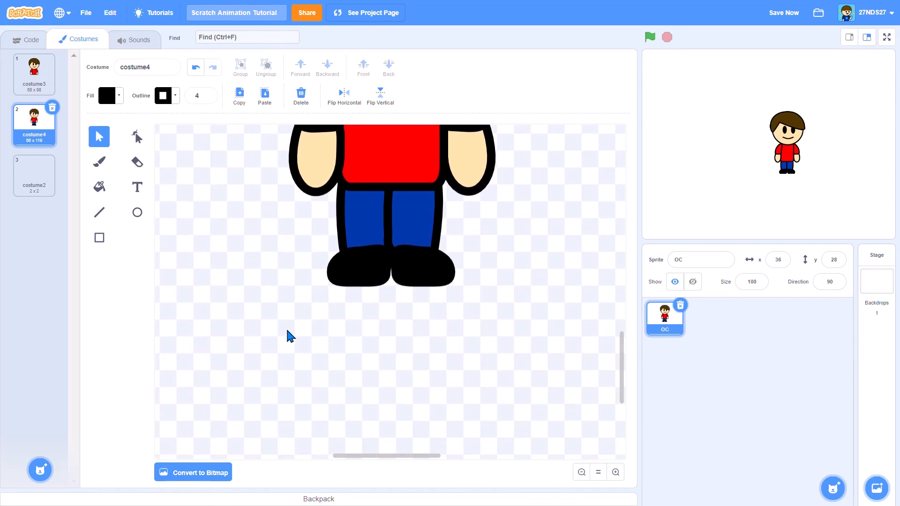
# Paint zigzag laces on both shoes with a red brush of size 4
pyautogui.click(99, 161)
pyautogui.click(115, 103)
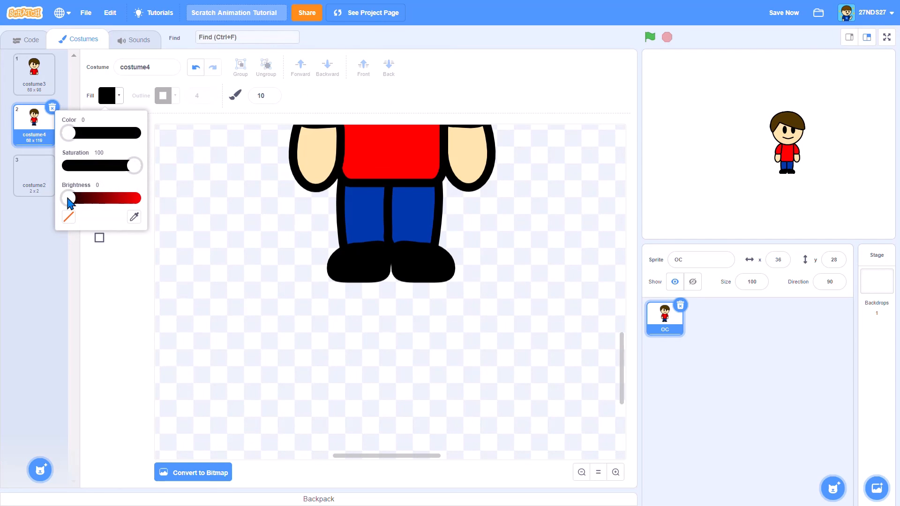
pyautogui.moveTo(69, 198); pyautogui.dragTo(149, 217)
pyautogui.click(622, 476)
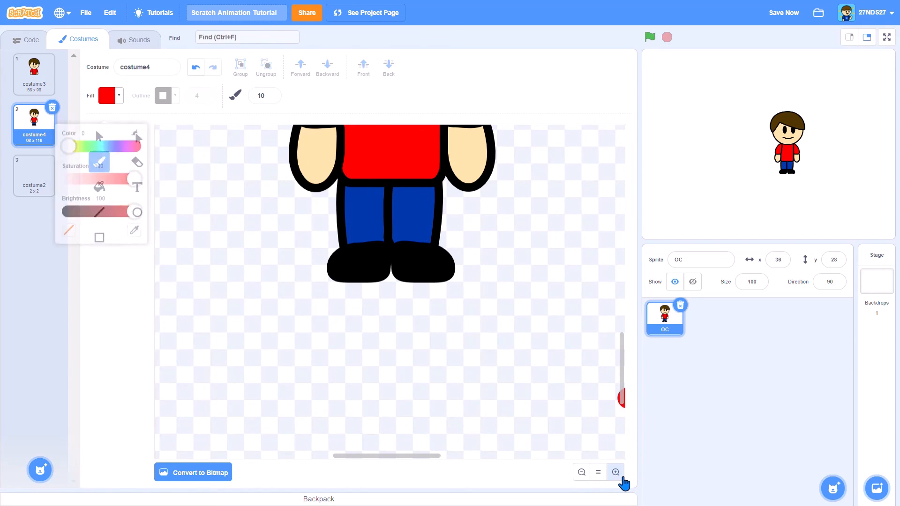
pyautogui.click(622, 476)
pyautogui.click(621, 476)
pyautogui.click(621, 476)
pyautogui.click(621, 476)
pyautogui.click(621, 476)
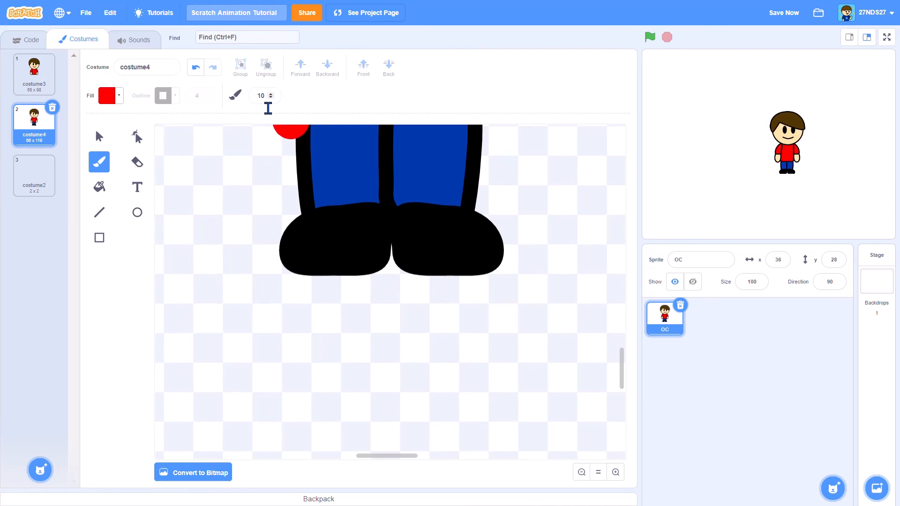
pyautogui.click(267, 107)
pyautogui.write('4')
pyautogui.press('Return')
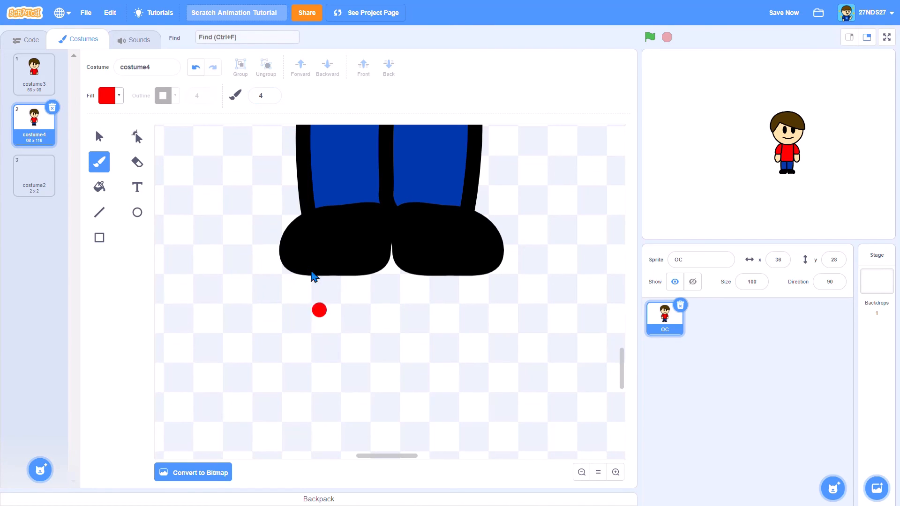
pyautogui.moveTo(291, 222)
pyautogui.mouseDown()
pyautogui.moveTo(333, 233)
pyautogui.moveTo(314, 205)
pyautogui.moveTo(347, 214)
pyautogui.mouseUp()
pyautogui.click(468, 215)
pyautogui.moveTo(475, 222)
pyautogui.mouseDown()
pyautogui.moveTo(457, 225)
pyautogui.moveTo(478, 227)
pyautogui.moveTo(473, 248)
pyautogui.mouseUp()
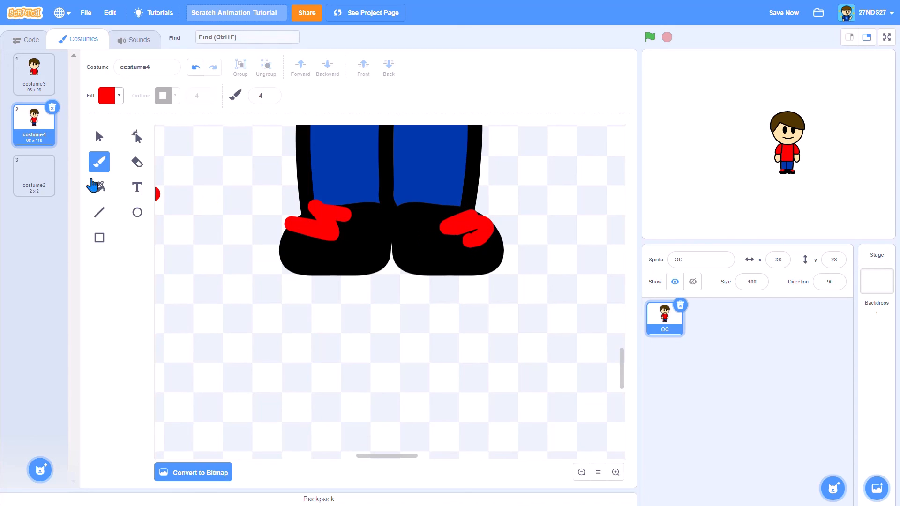
# Recolor the laces on both shoes white by filling them with saturation 0 and brightness 100
pyautogui.click(99, 190)
pyautogui.click(115, 99)
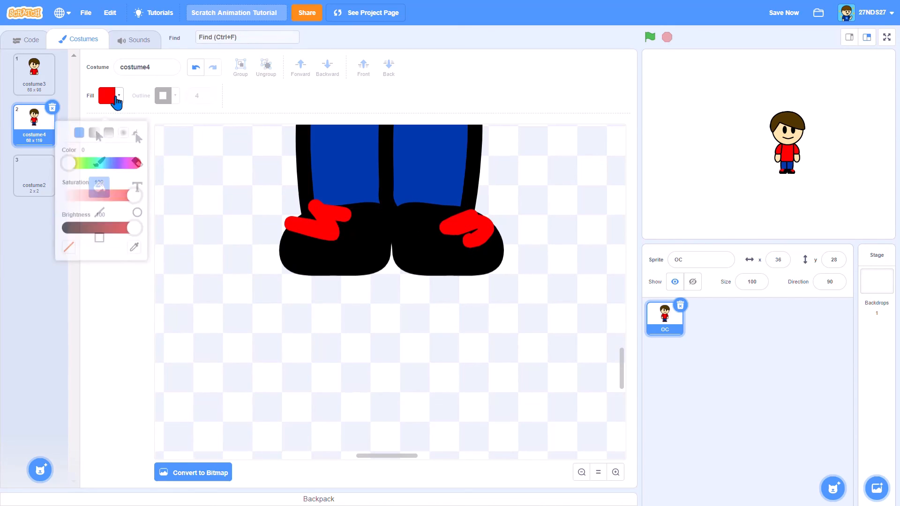
pyautogui.moveTo(133, 185); pyautogui.dragTo(68, 185)
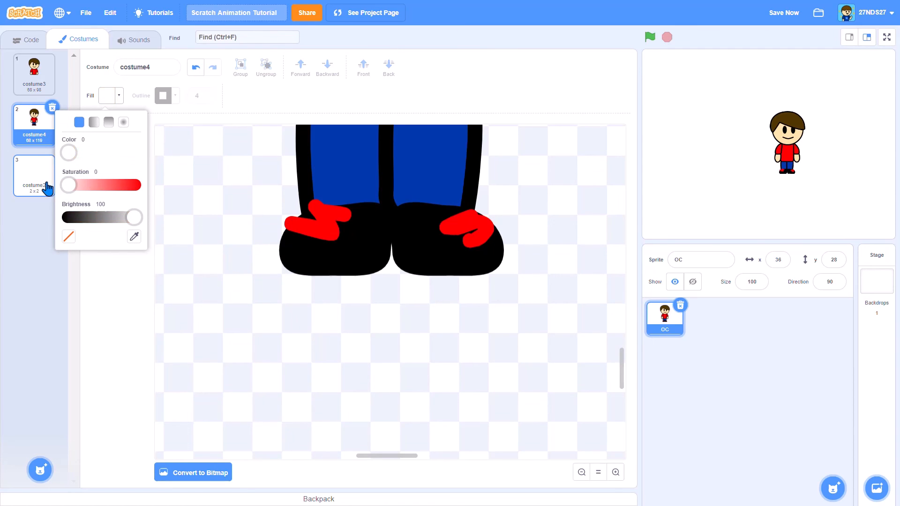
pyautogui.click(322, 233)
pyautogui.click(322, 232)
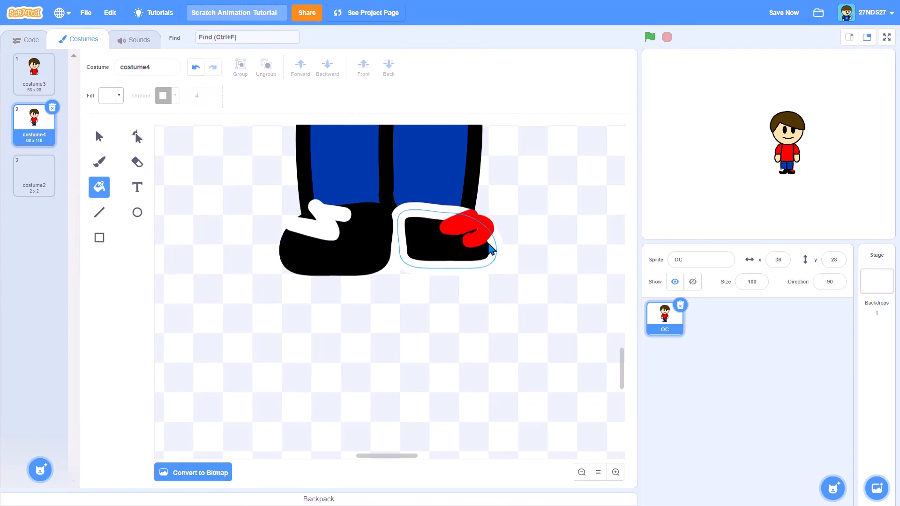
pyautogui.click(487, 237)
# Examine the character's face, shirt, arms, legs and shoes up close and as a whole figure
pyautogui.scroll(5, 254, 247)
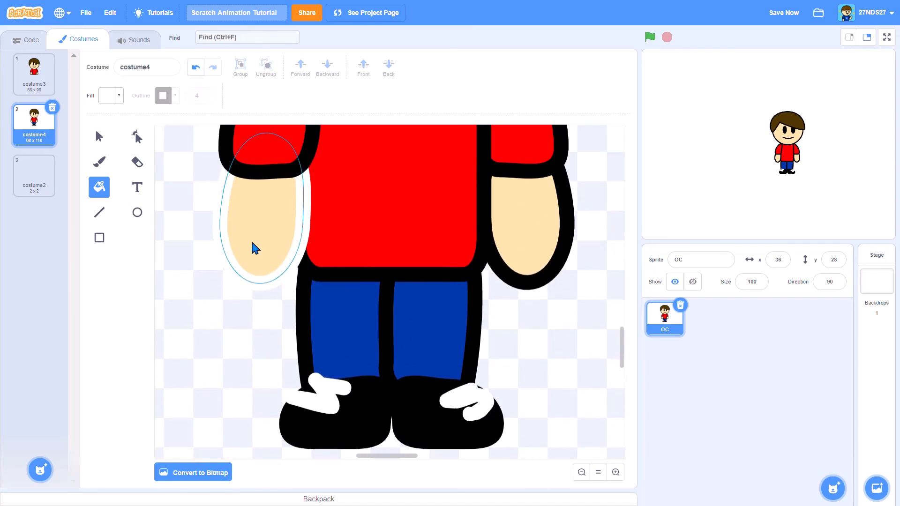
pyautogui.click(98, 136)
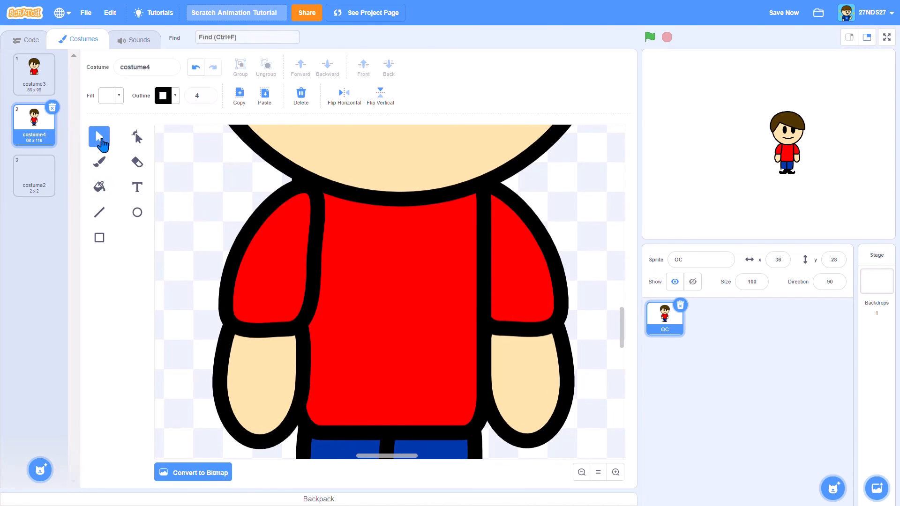
pyautogui.scroll(5, 286, 276)
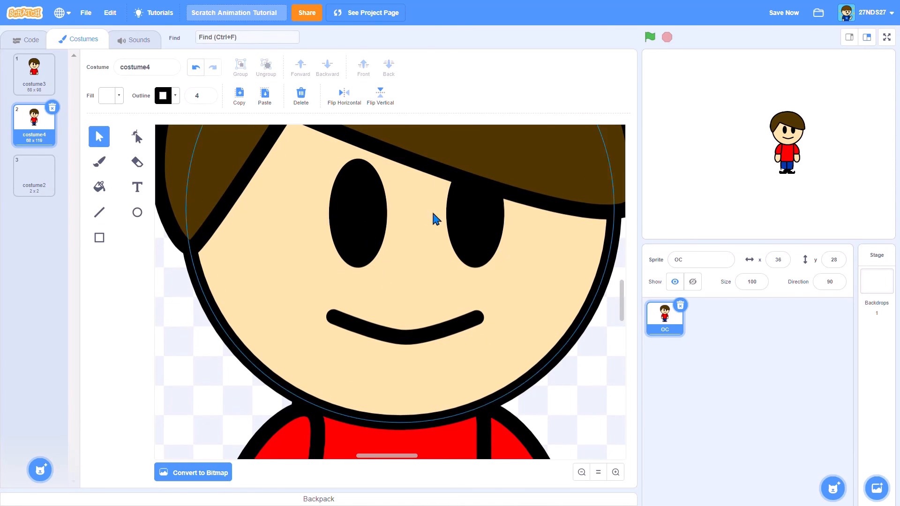
pyautogui.scroll(-5, 271, 334)
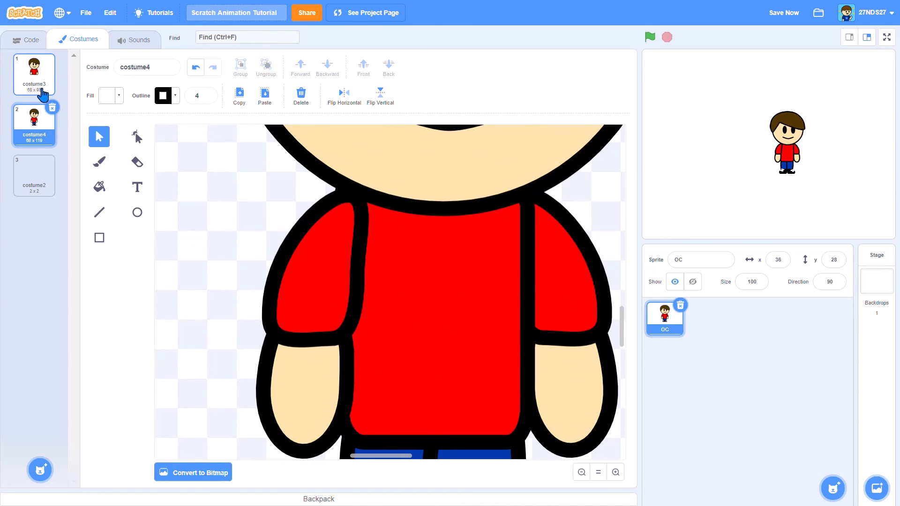
pyautogui.scroll(-5, 361, 319)
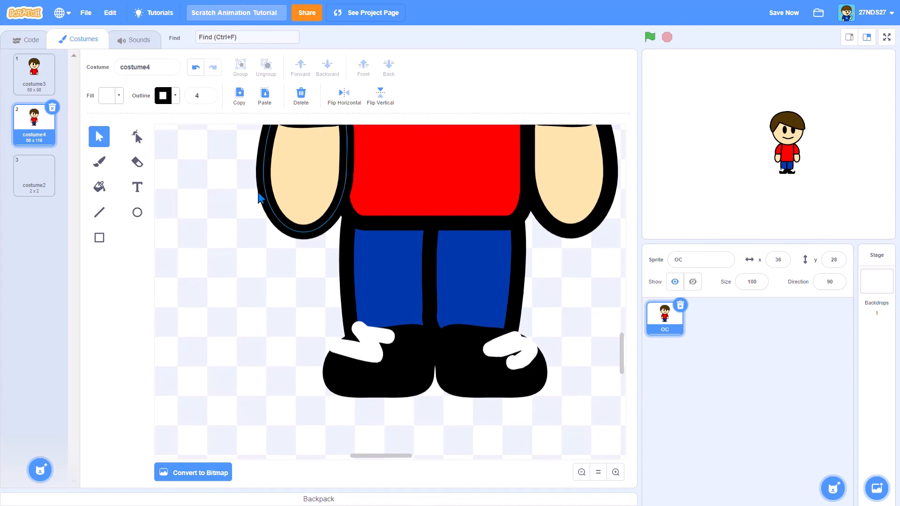
pyautogui.scroll(8, 261, 268)
pyautogui.scroll(5, 261, 264)
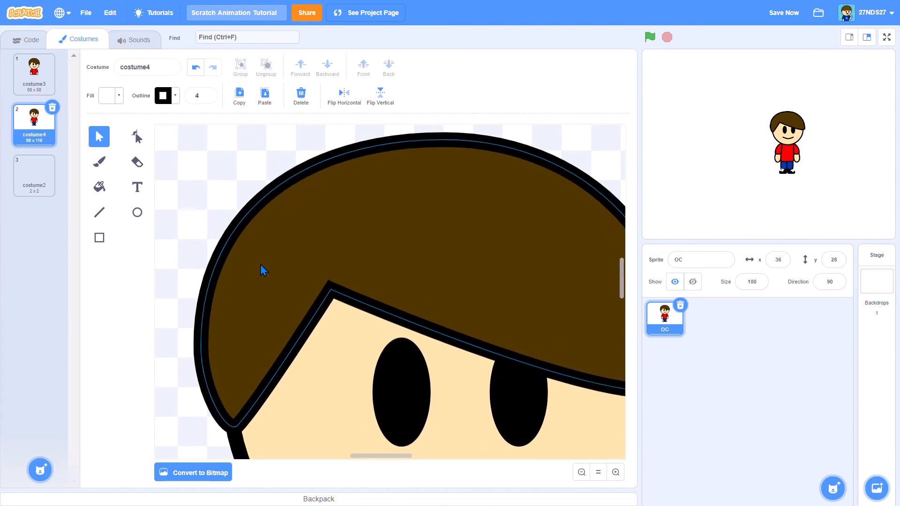
pyautogui.scroll(-3, 348, 342)
pyautogui.scroll(-1, 349, 347)
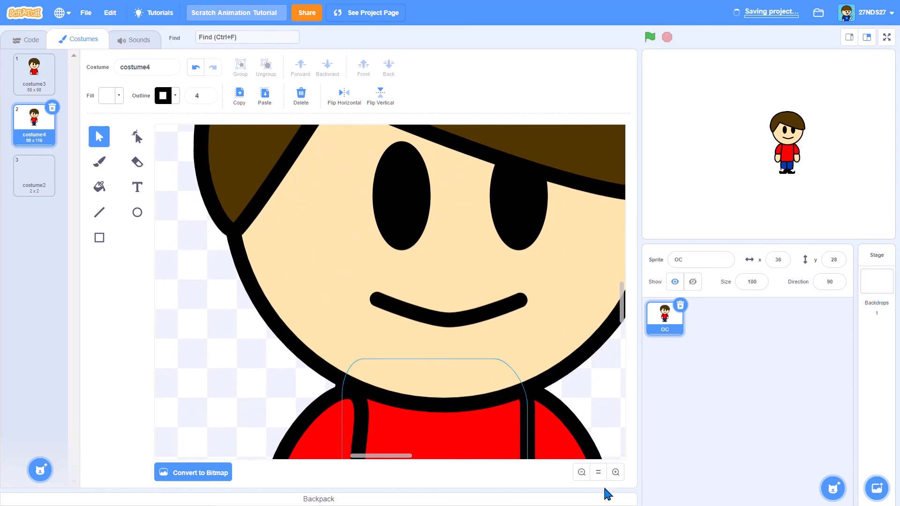
pyautogui.click(601, 473)
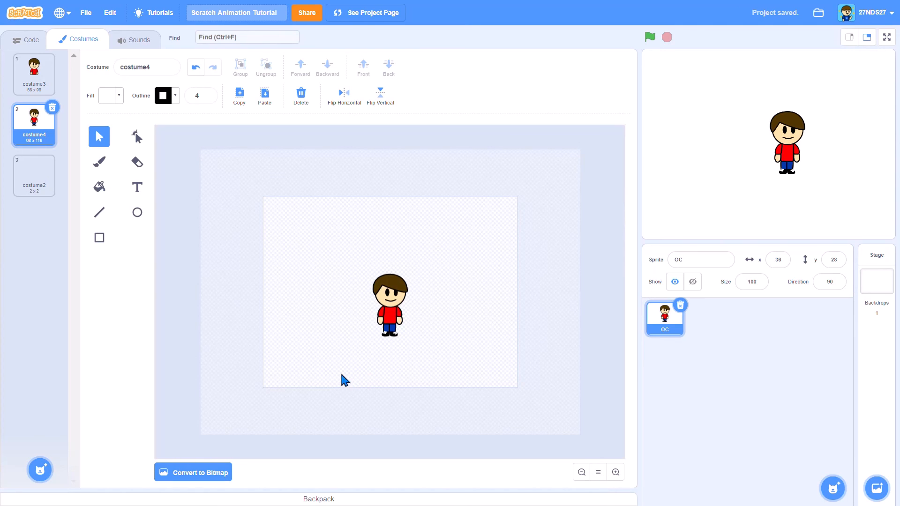
pyautogui.click(616, 474)
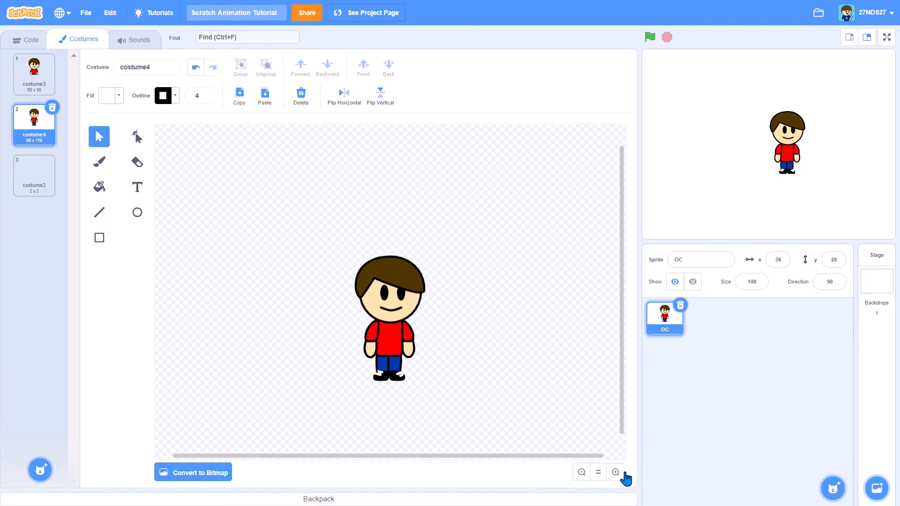
pyautogui.click(620, 475)
pyautogui.scroll(-1, 538, 396)
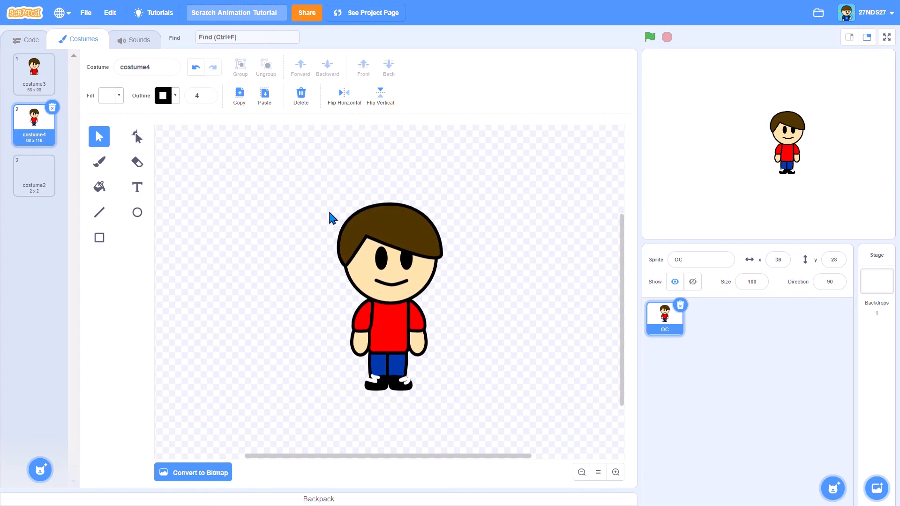